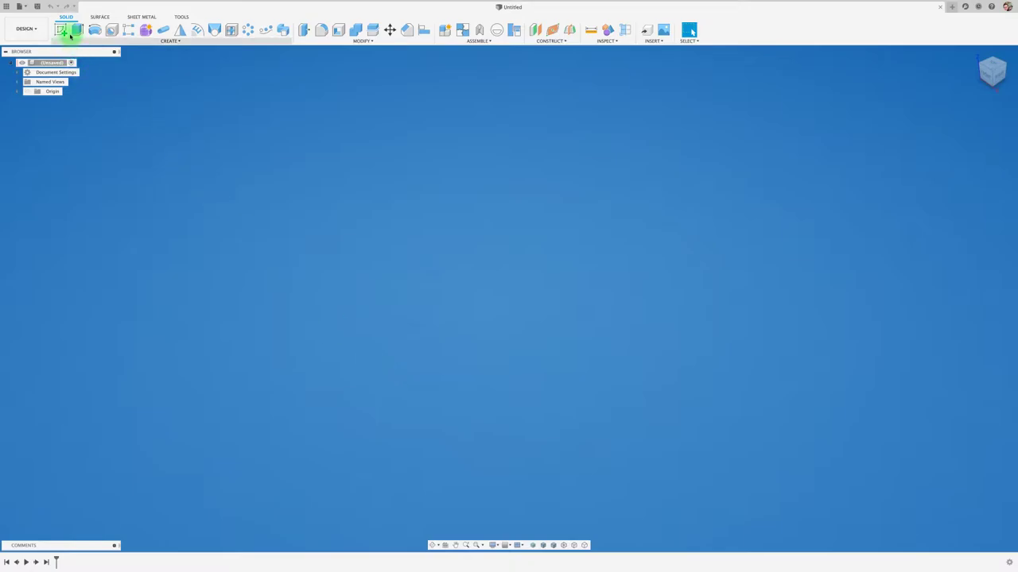
- On the XY plane, draw a center rectangle centred on the origin
click(61, 29)
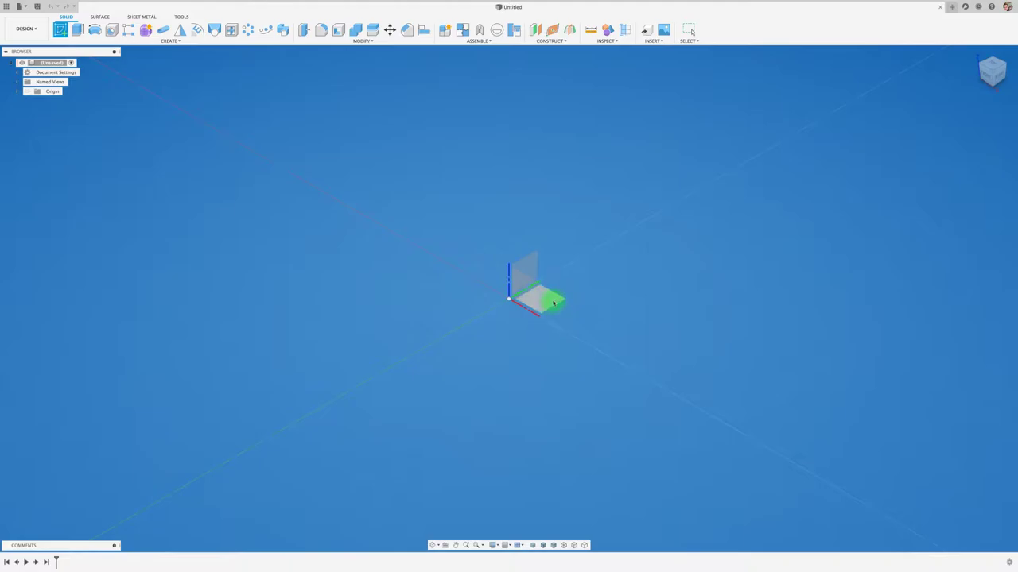
click(554, 303)
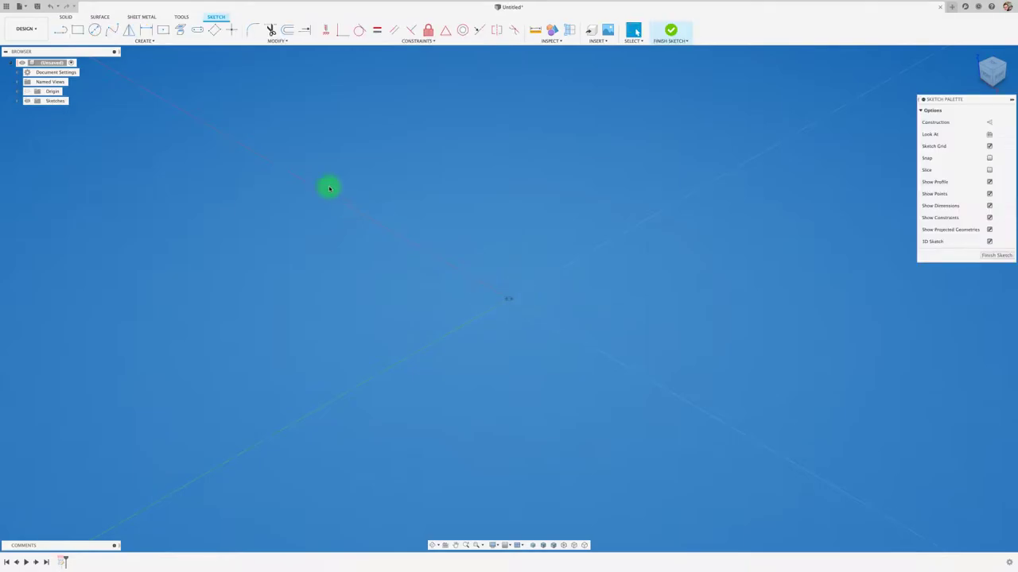
click(163, 32)
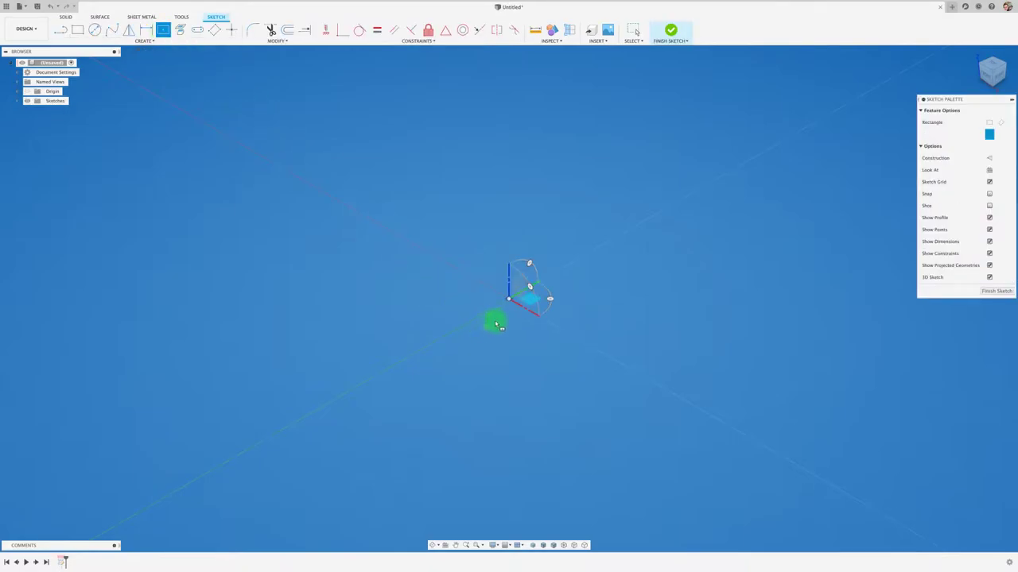
click(509, 301)
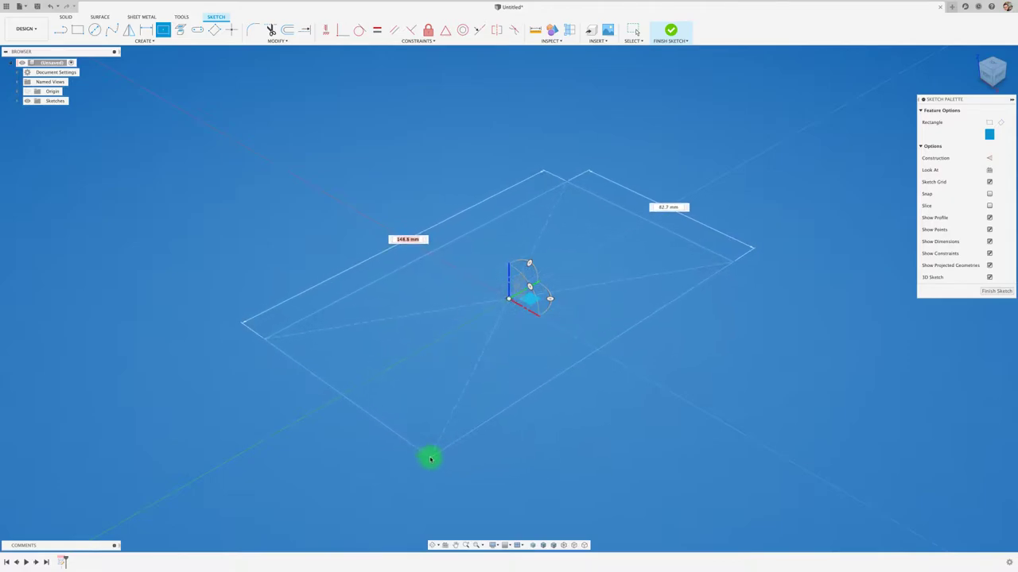
click(473, 473)
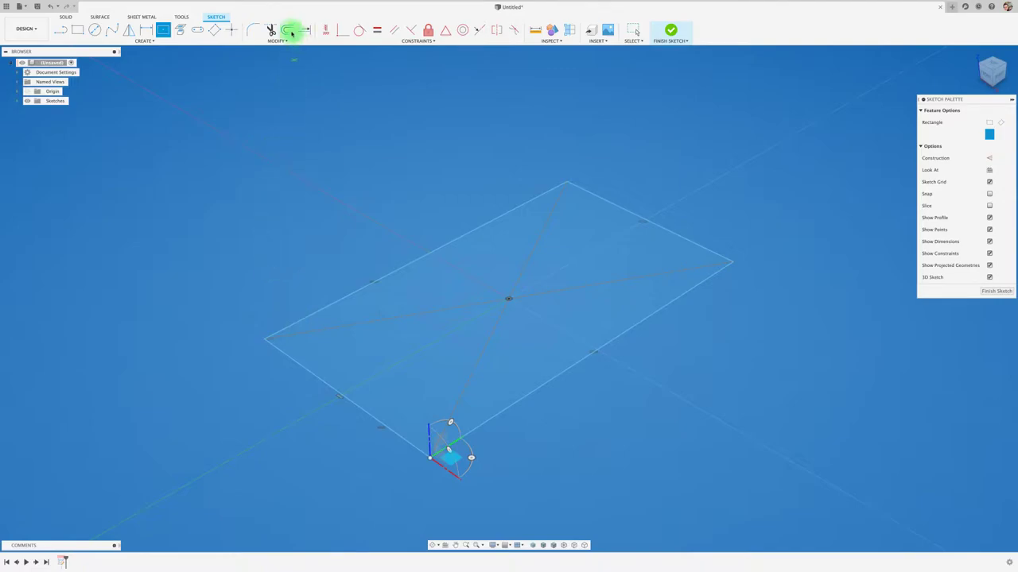
- Fillet all four rectangle corners at 21 mm and finish the sketch
click(253, 30)
click(288, 331)
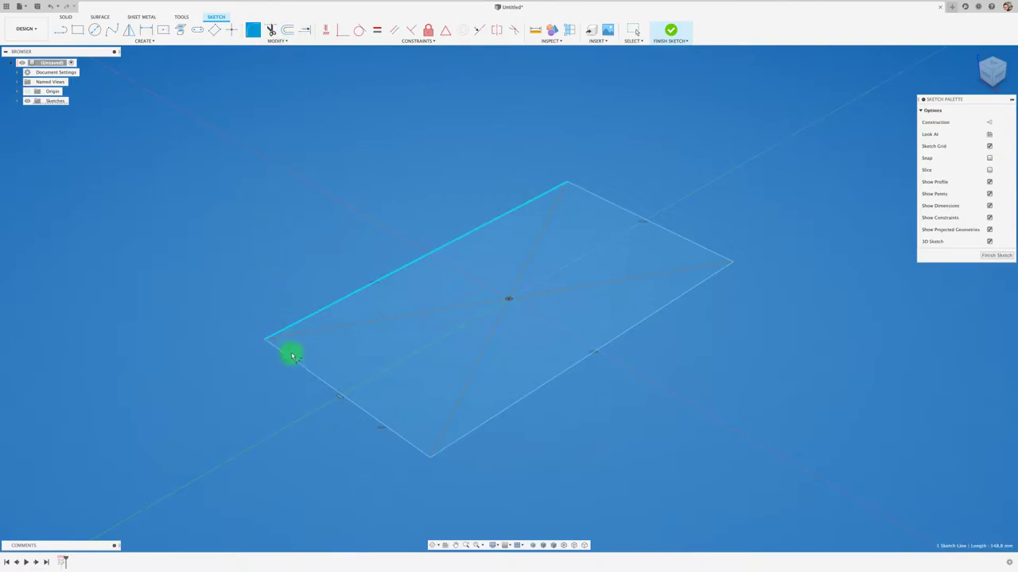
click(288, 354)
click(551, 196)
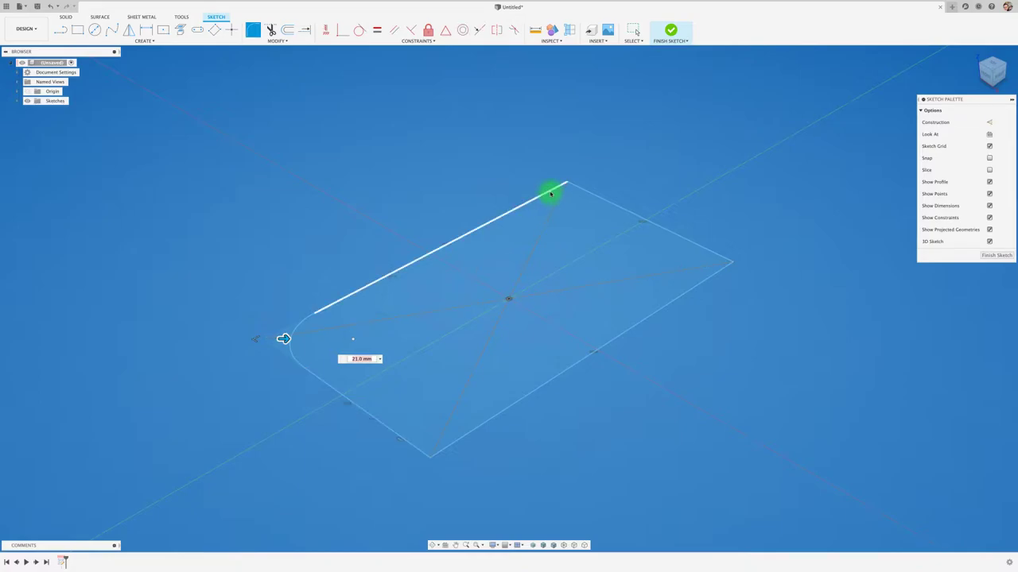
click(701, 247)
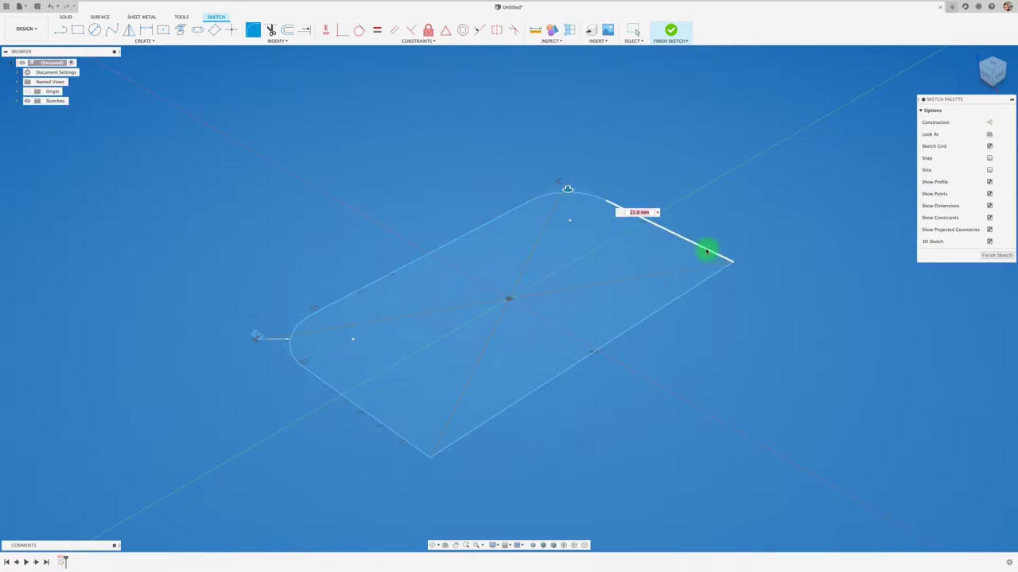
click(698, 283)
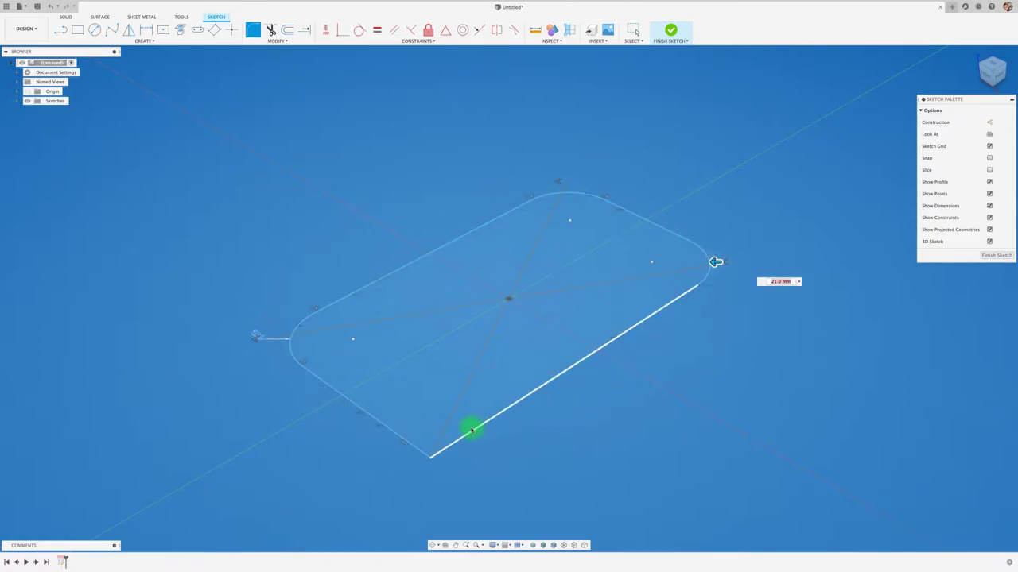
click(473, 432)
click(411, 442)
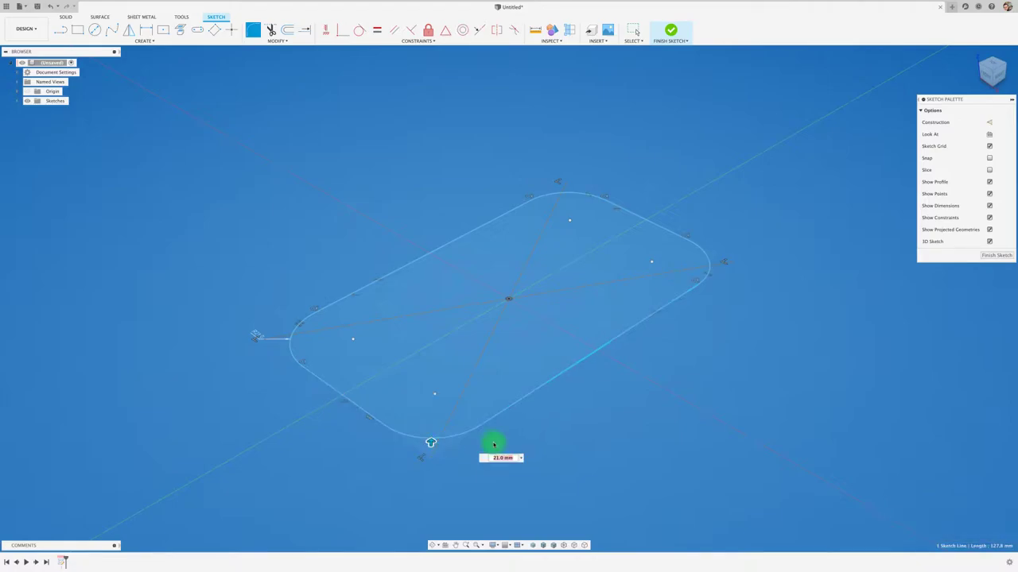
click(671, 32)
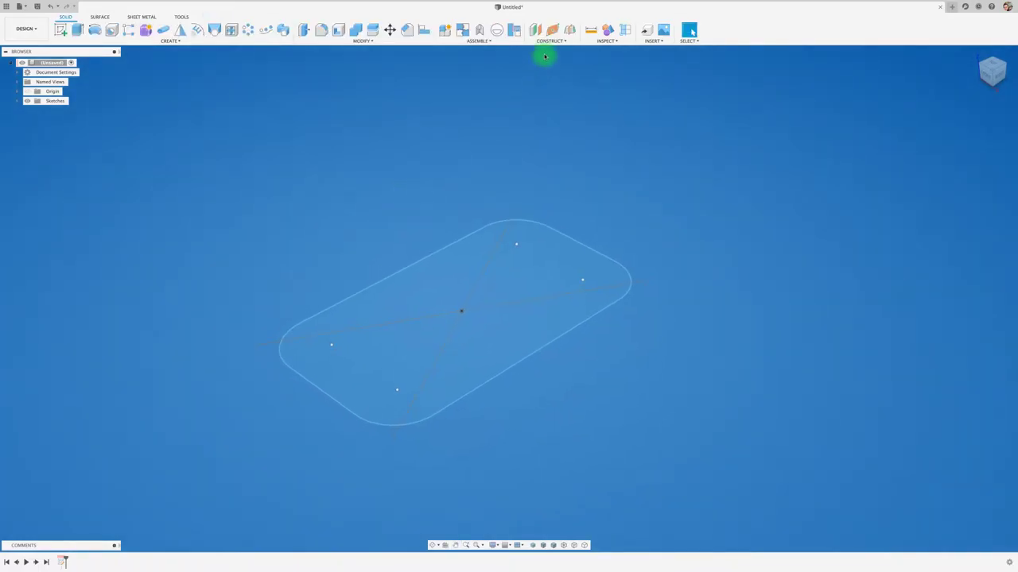
- Create an offset plane from the sketch profile, raised to 80.1 mm, and confirm it
click(535, 29)
click(520, 267)
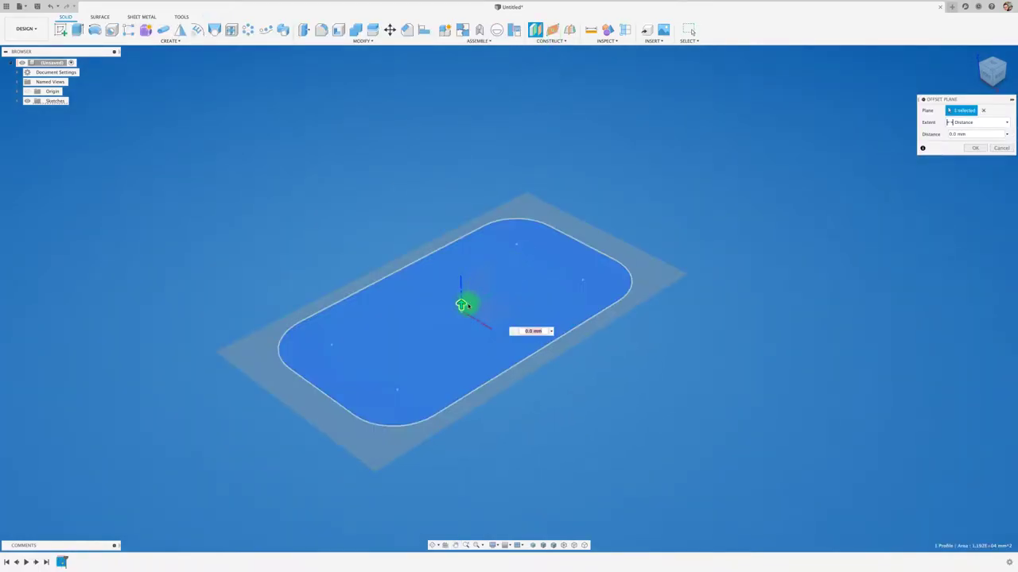
drag(461, 304, 440, 159)
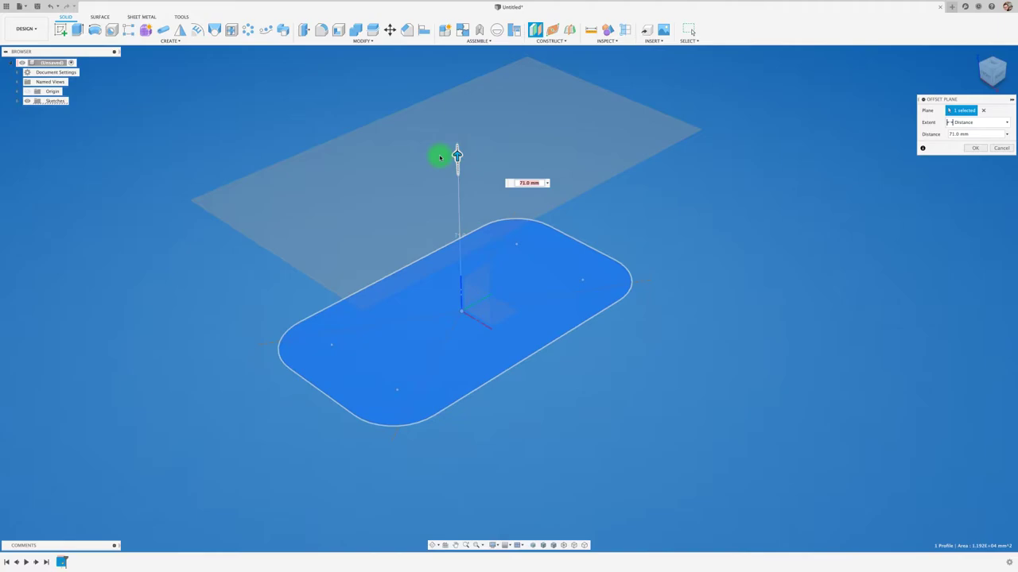
drag(456, 156, 434, 143)
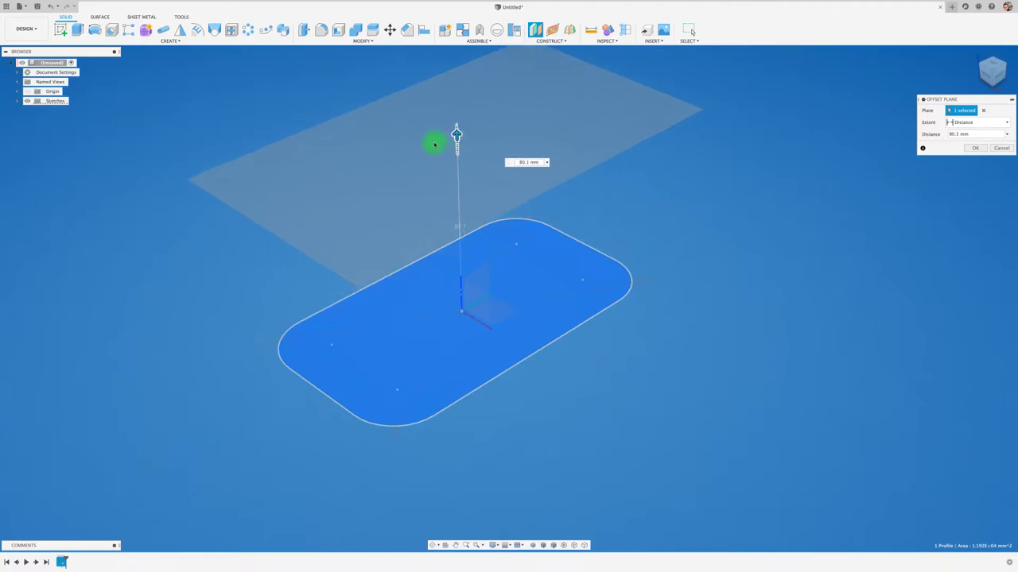
middle_drag(246, 231, 240, 257)
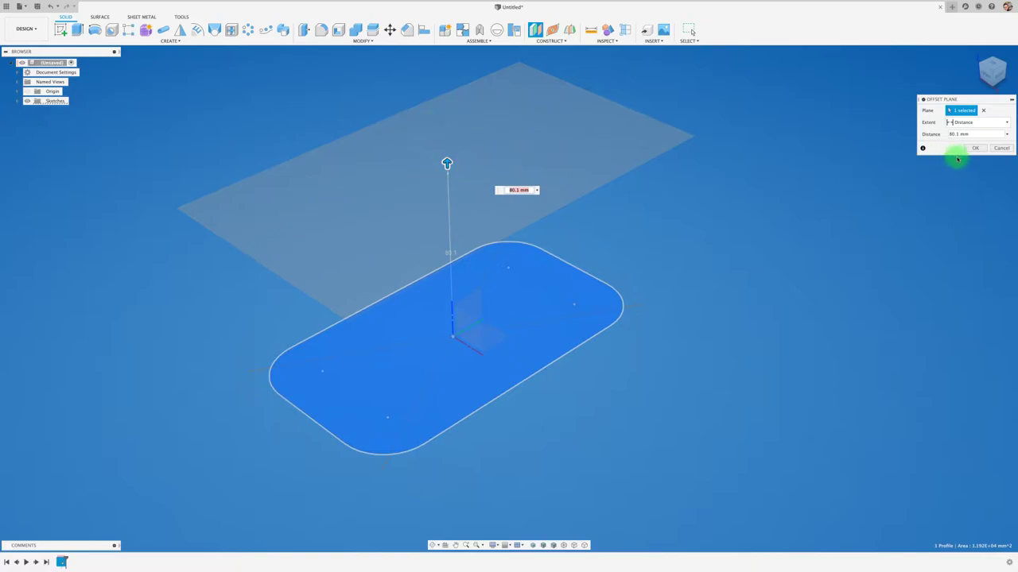
click(975, 148)
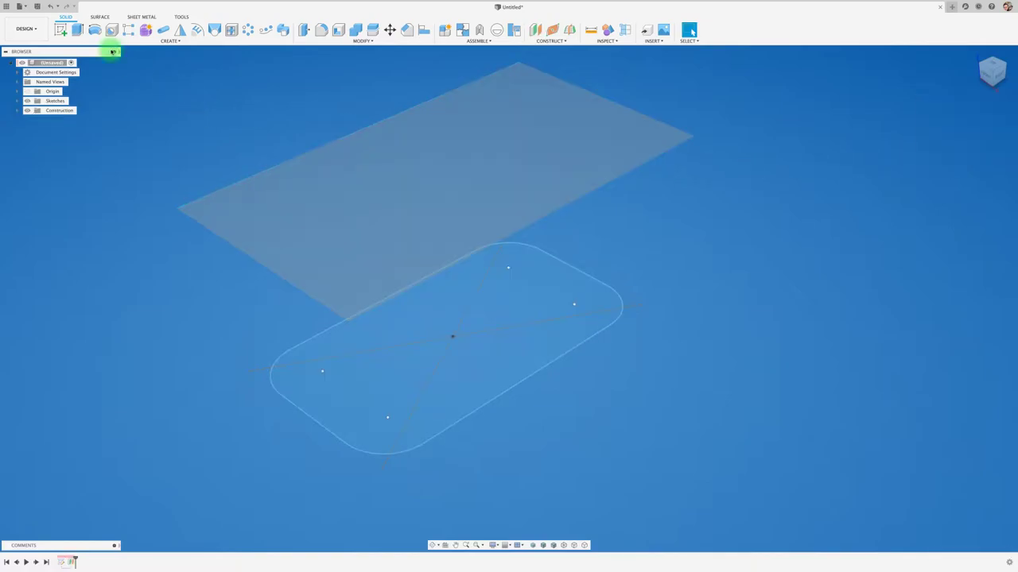
- On the raised plane, sketch a center-diameter circle toward one end and finish the sketch
click(61, 29)
click(375, 157)
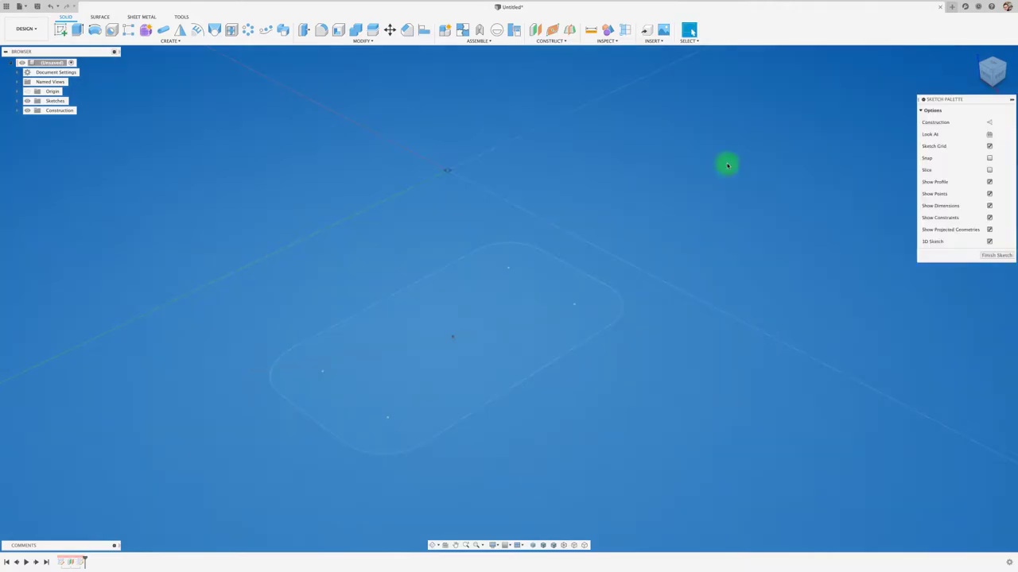
click(993, 68)
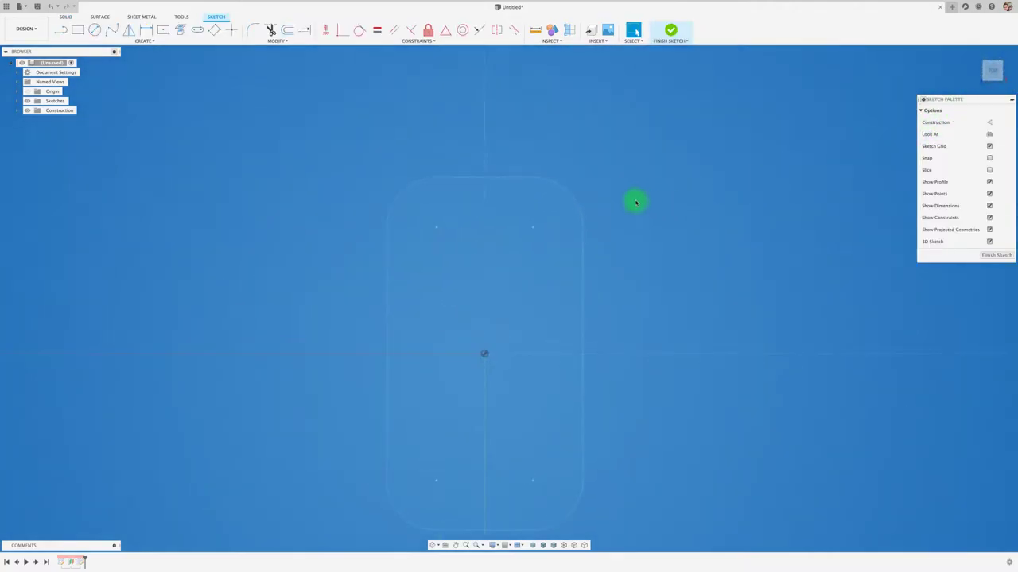
click(97, 33)
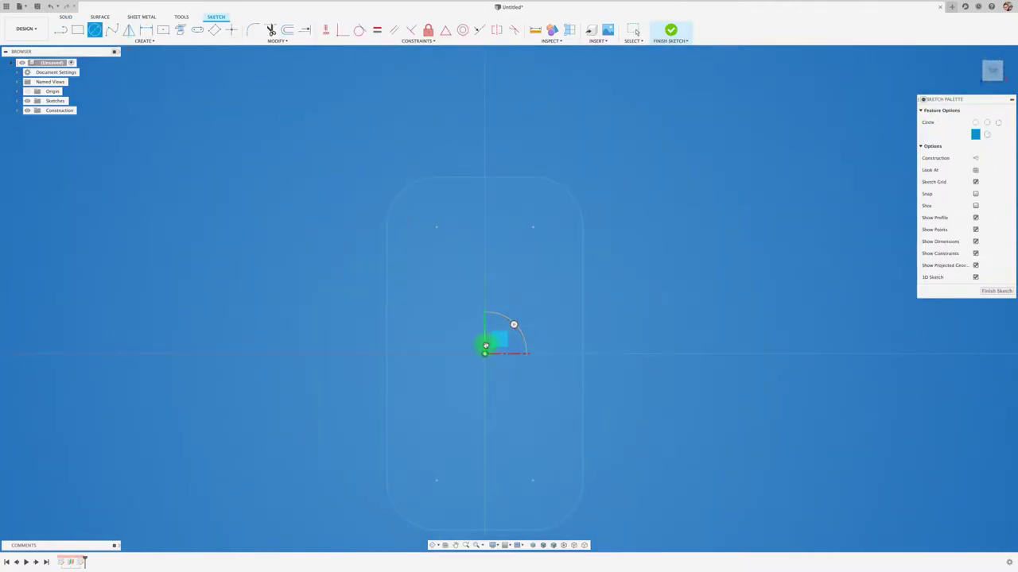
click(485, 251)
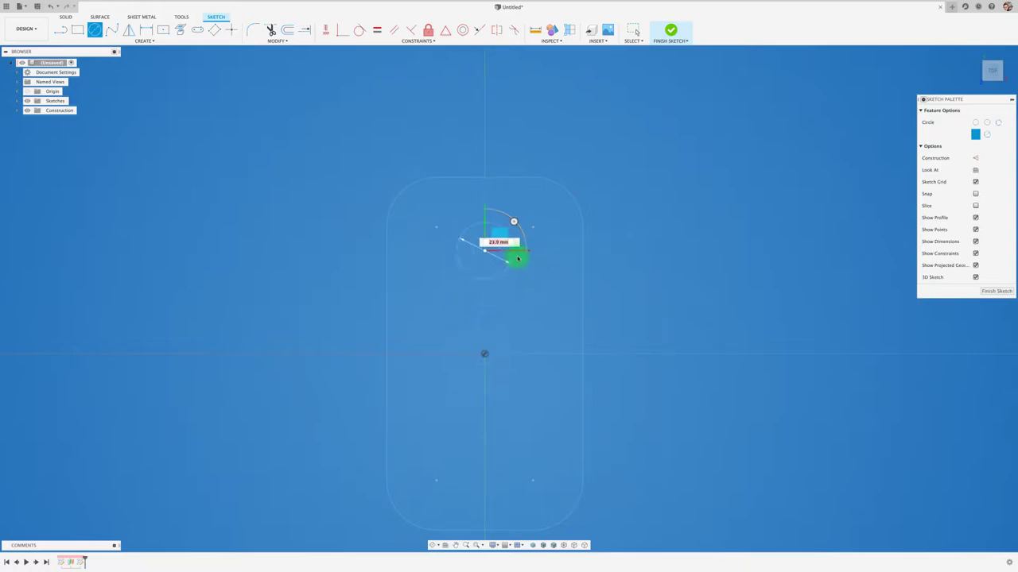
click(488, 193)
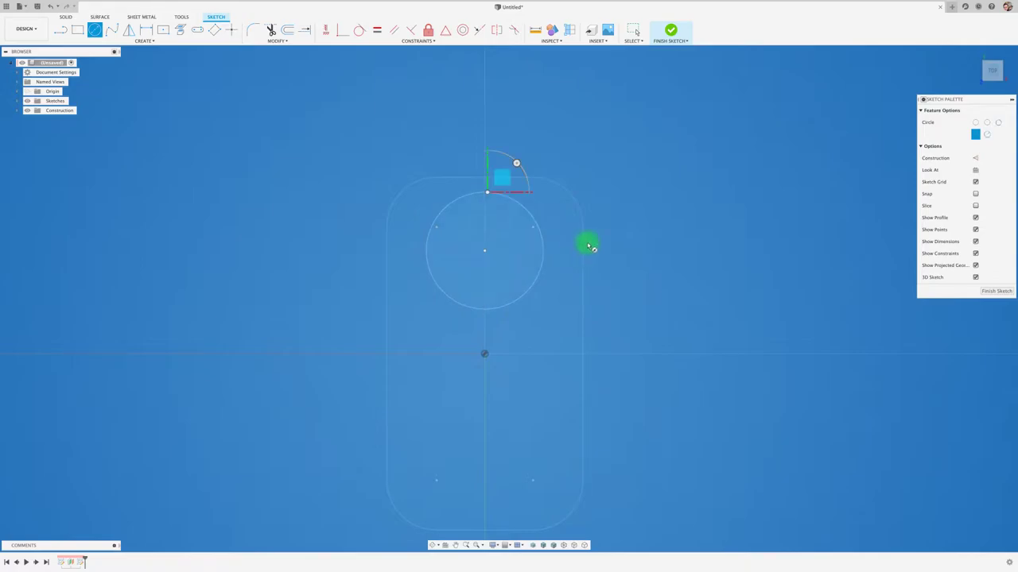
shift+middle_drag(588, 247, 642, 127)
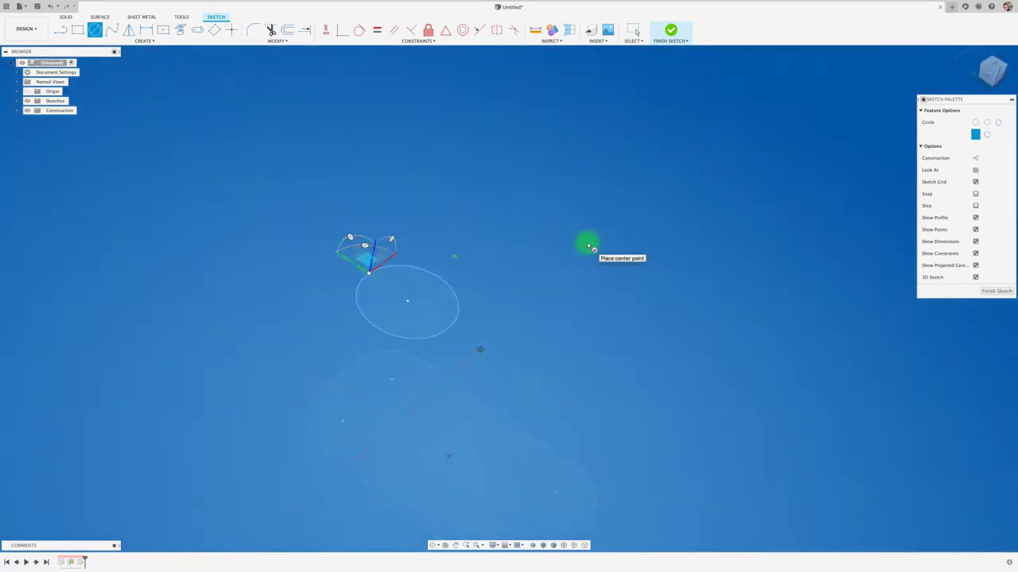
click(671, 31)
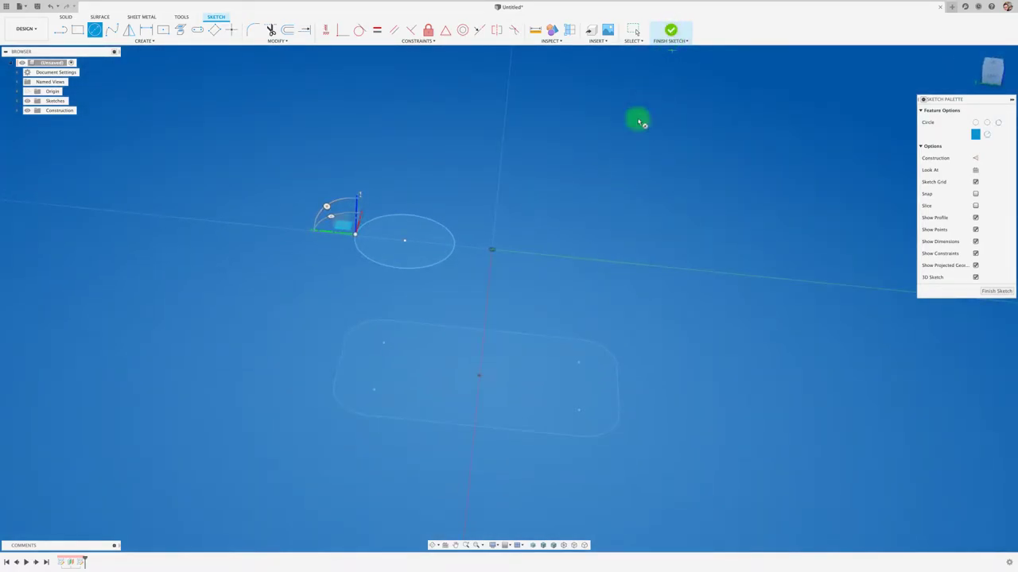
shift+middle_drag(604, 177, 545, 202)
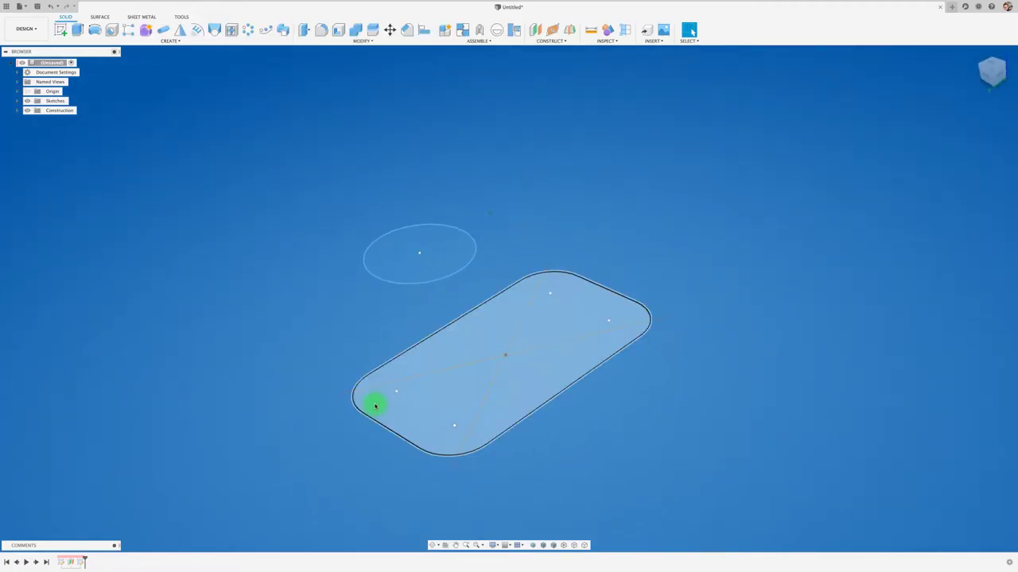
- Hide the offset construction plane and orbit around both sketches
click(70, 562)
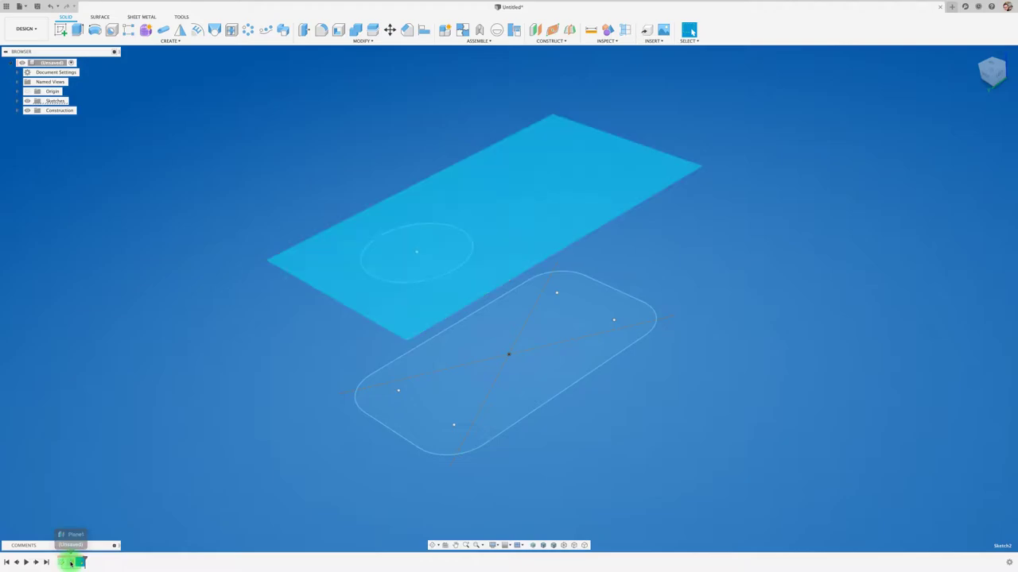
click(157, 465)
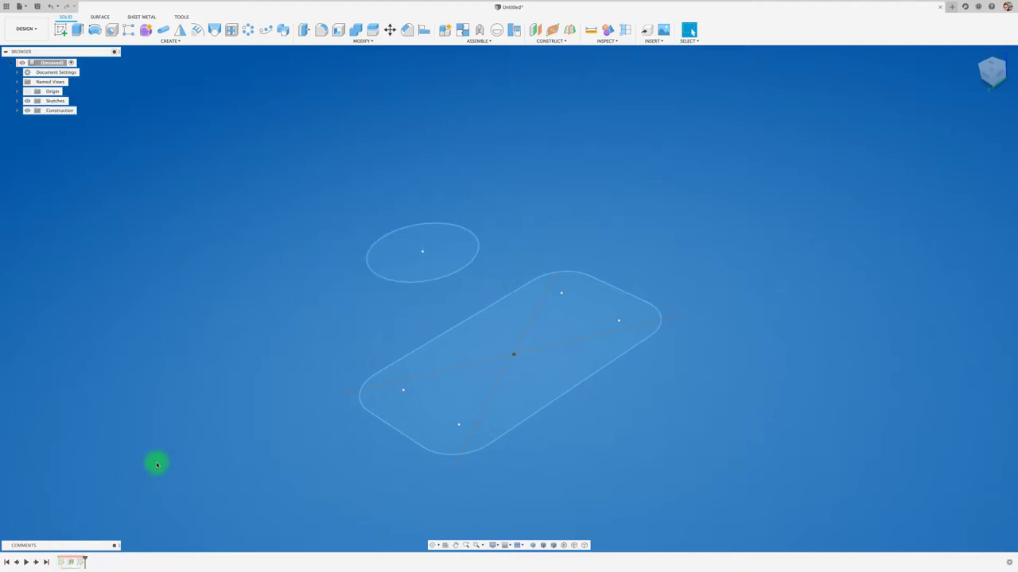
shift+middle_drag(156, 465, 174, 460)
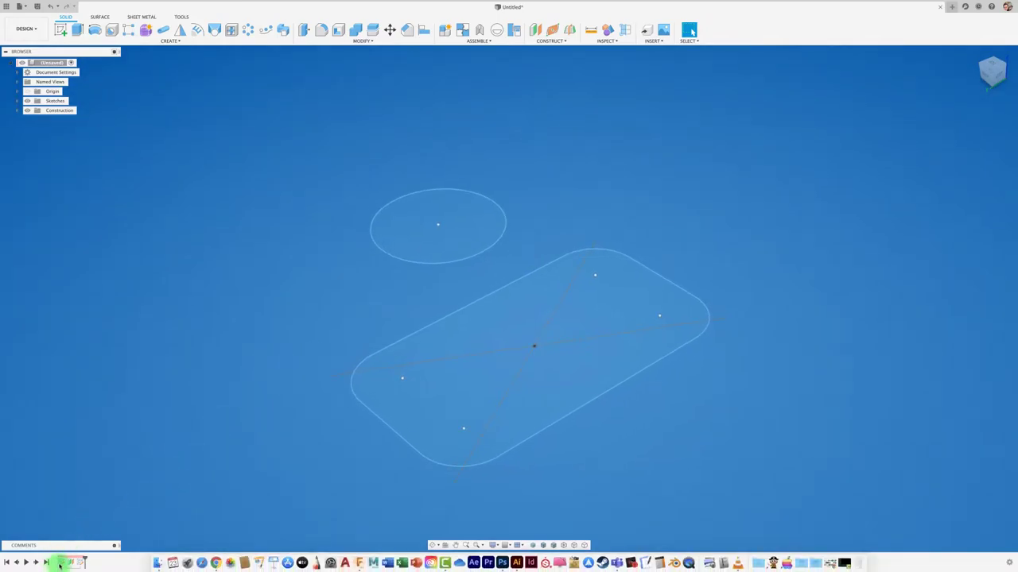
- Edit the rounded-rectangle sketch to add a point at its top midpoint, then finish it
right_click(59, 563)
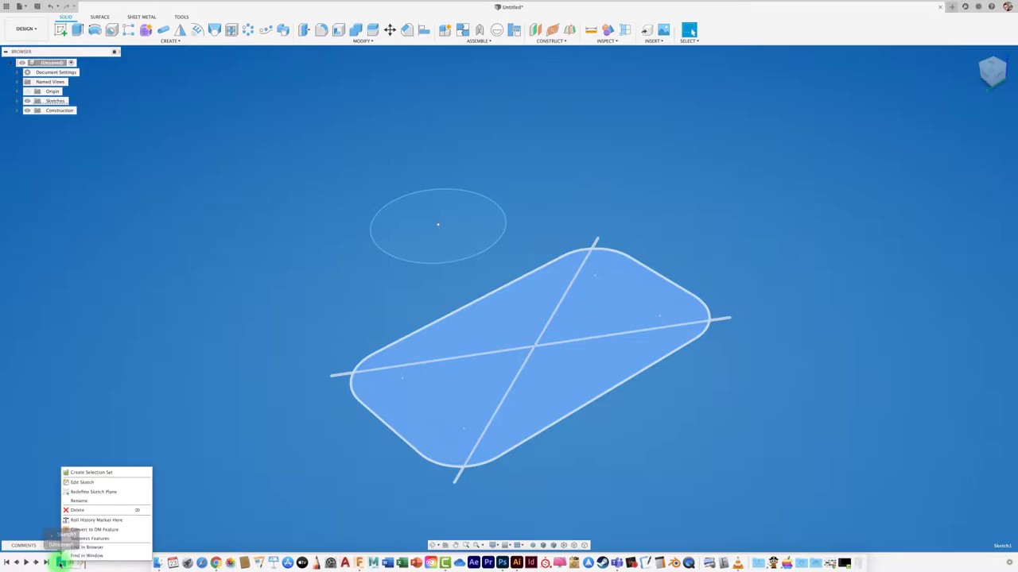
click(94, 483)
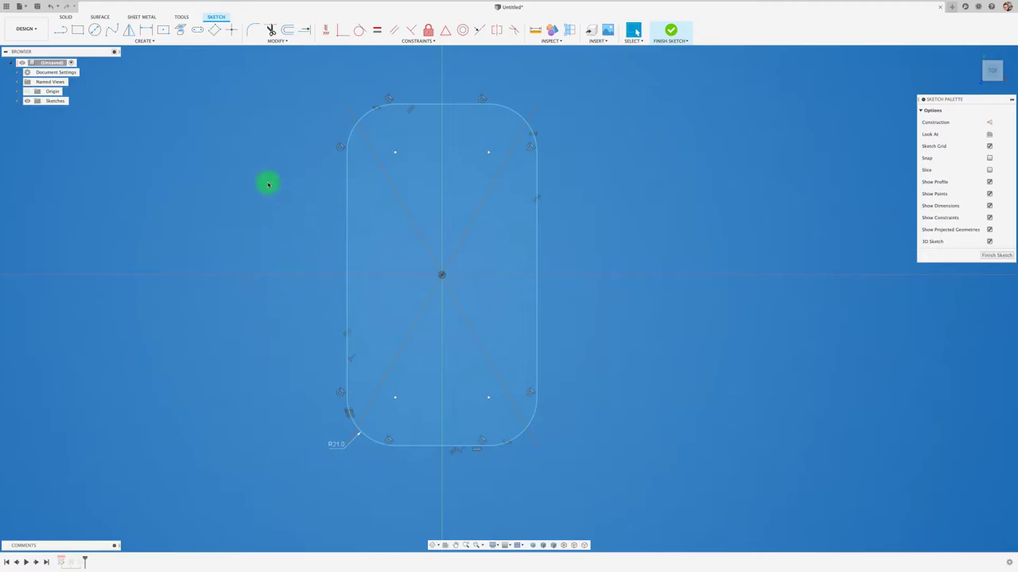
click(144, 40)
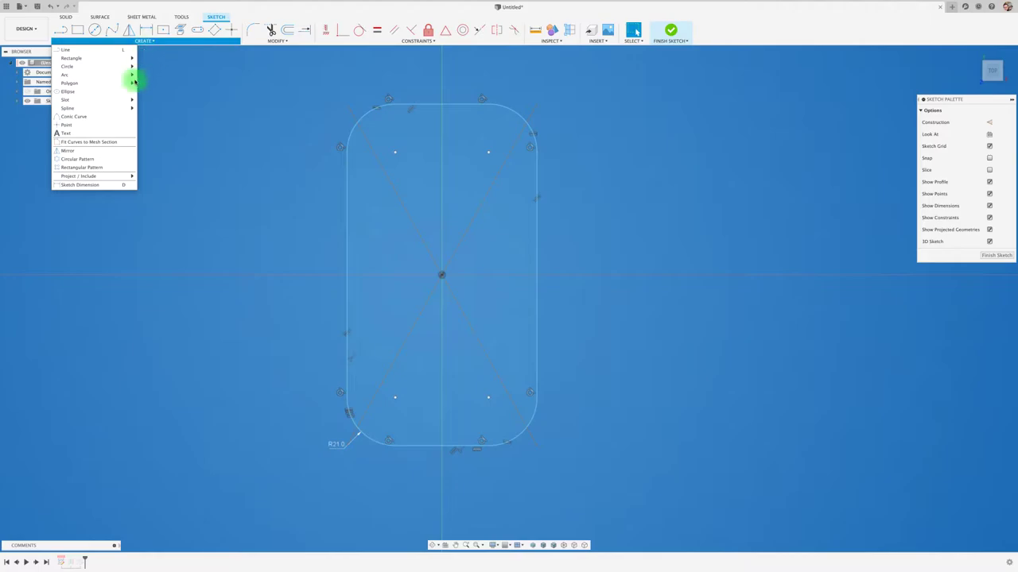
click(78, 125)
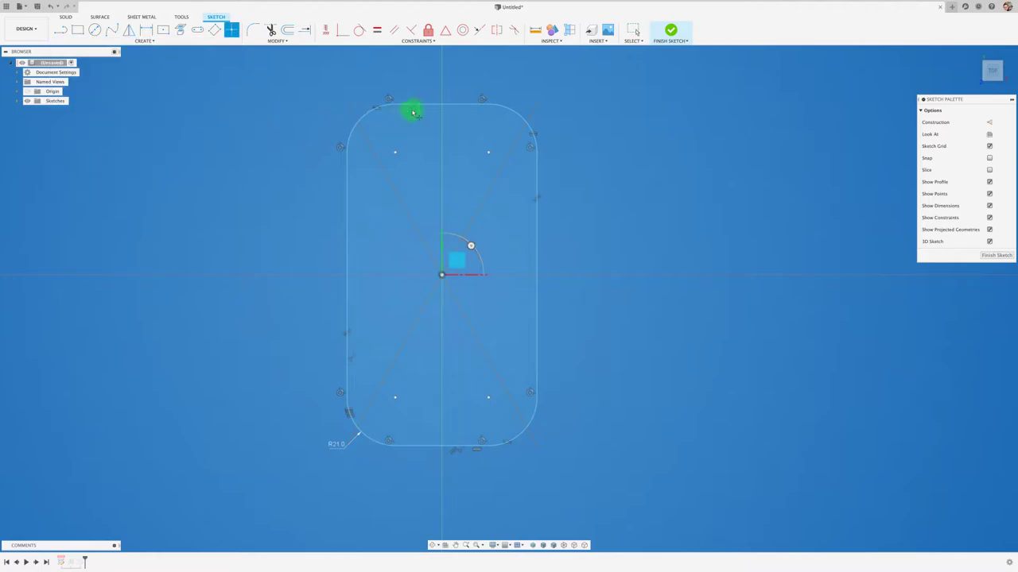
click(443, 104)
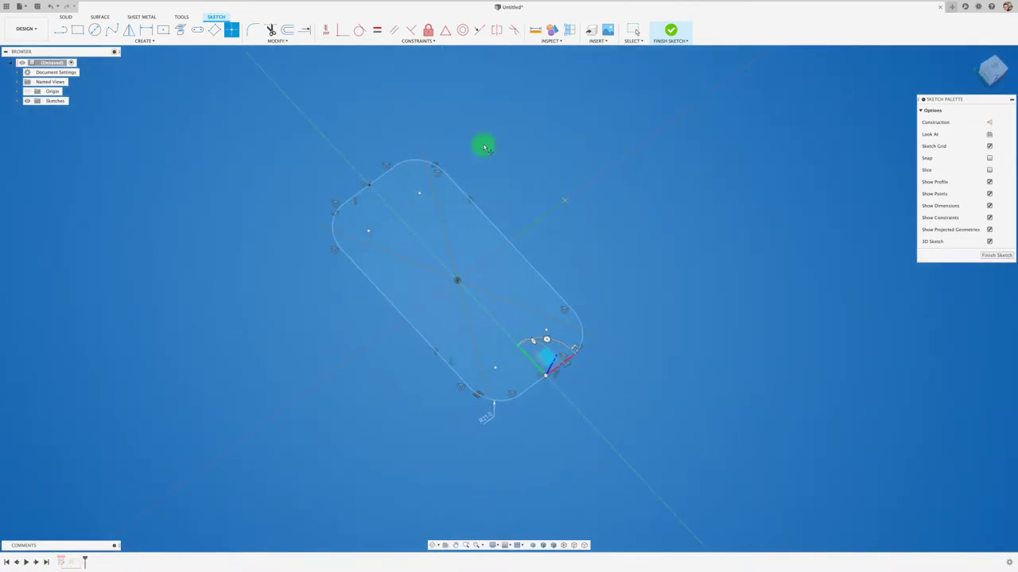
shift+middle_drag(493, 179, 578, 163)
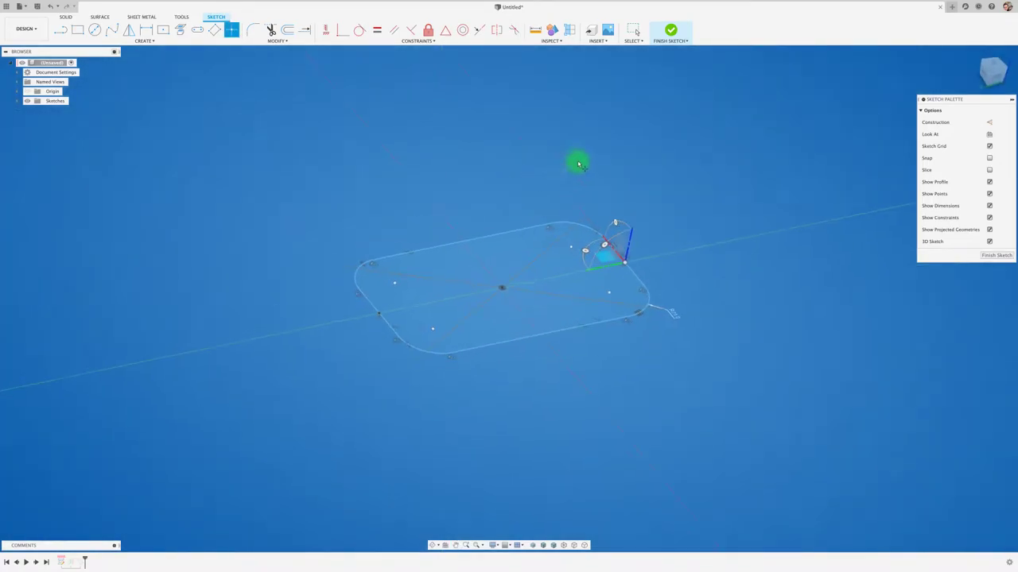
click(678, 30)
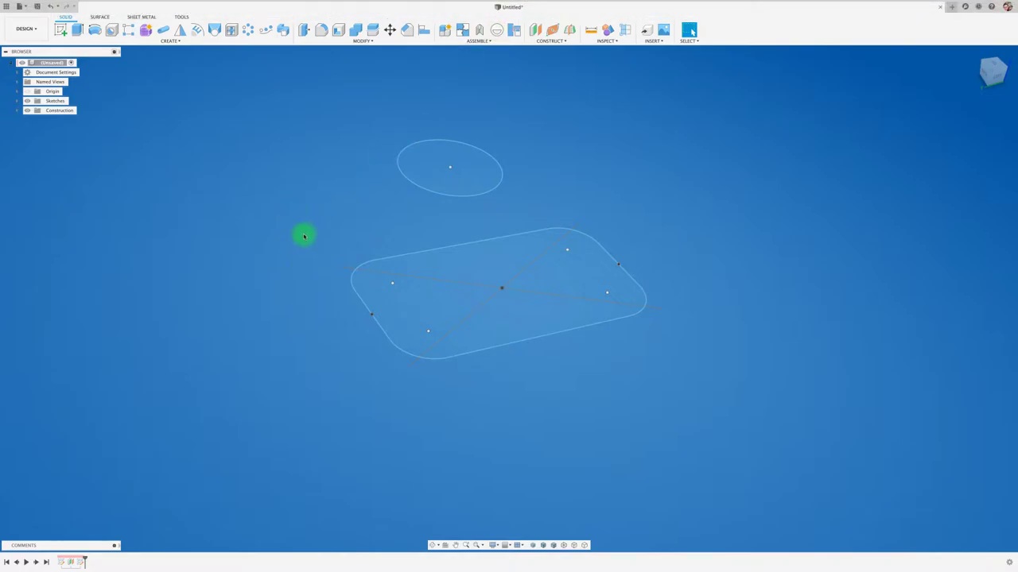
- Edit the circle sketch to add points at the circle's top and bottom, then finish it
right_click(84, 559)
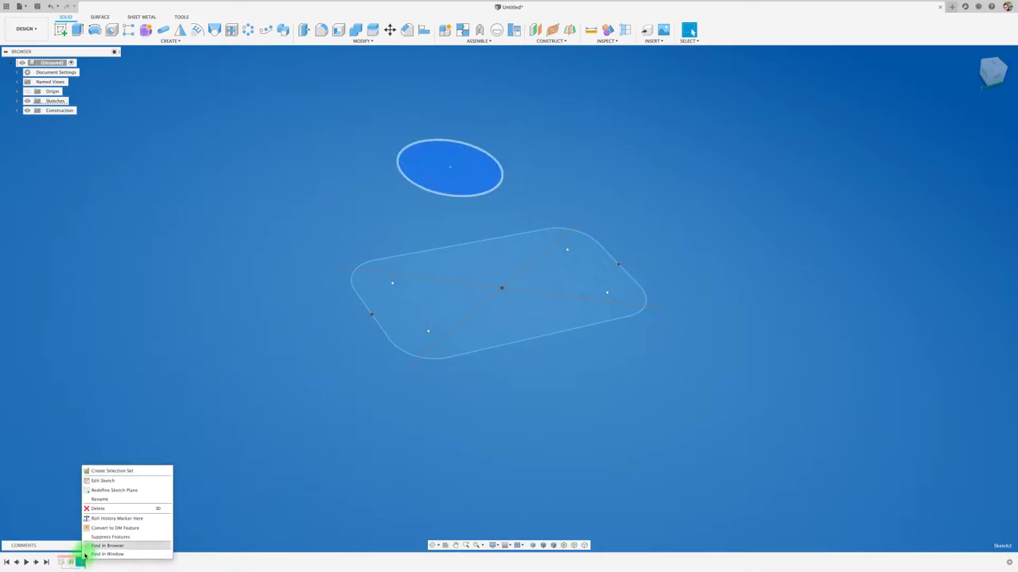
click(111, 481)
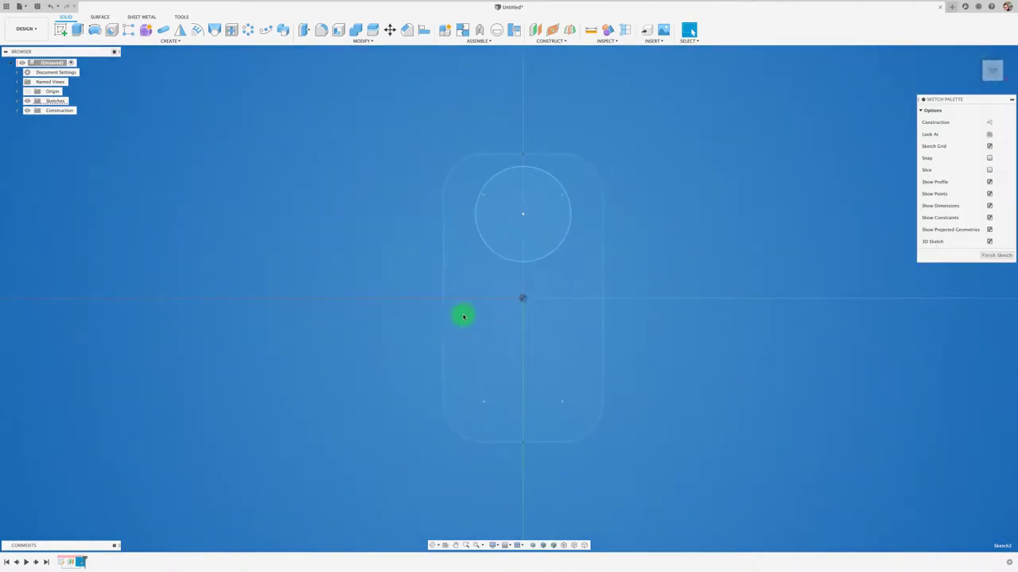
click(141, 39)
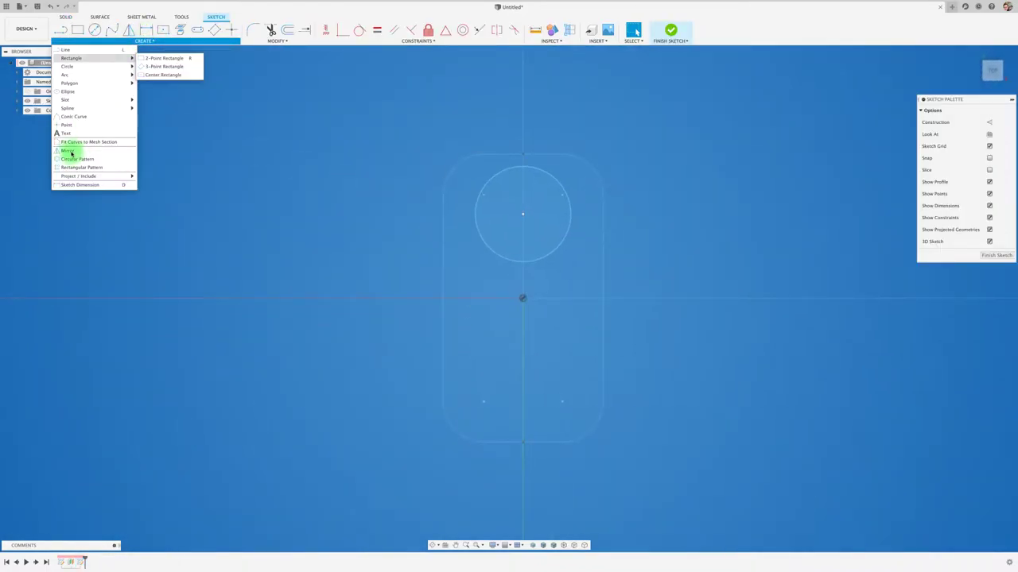
click(66, 125)
click(445, 184)
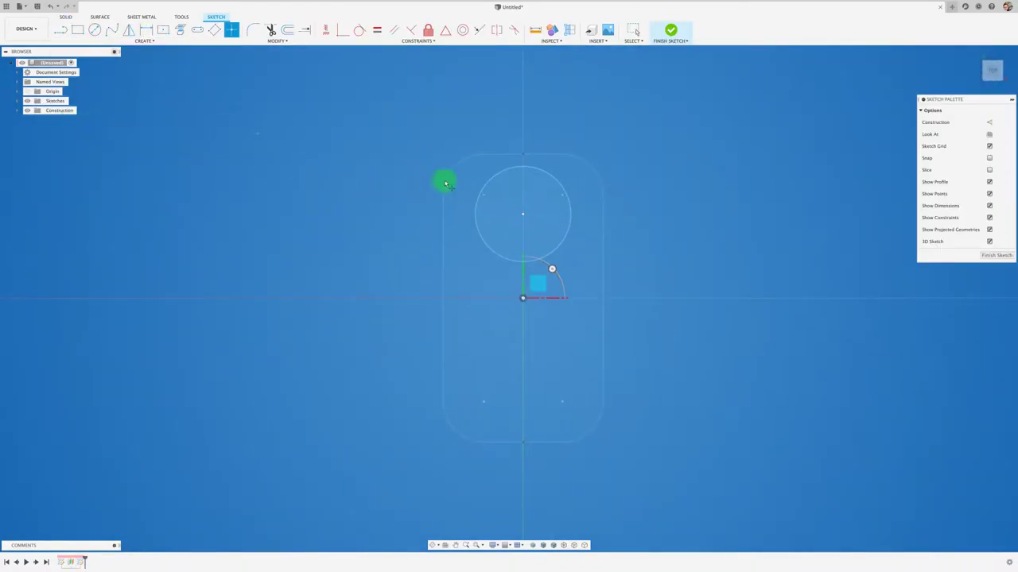
click(523, 168)
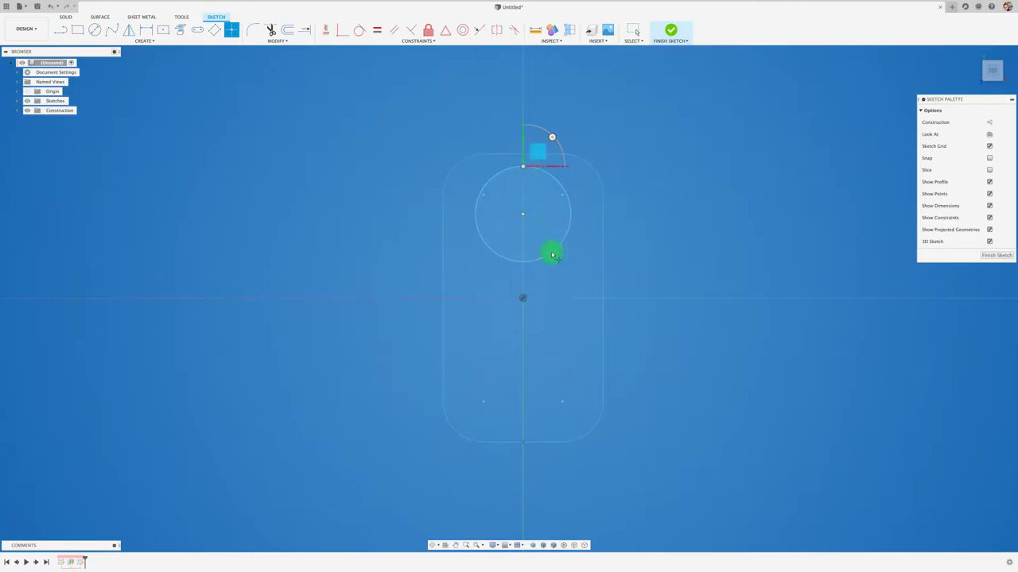
click(526, 263)
click(602, 273)
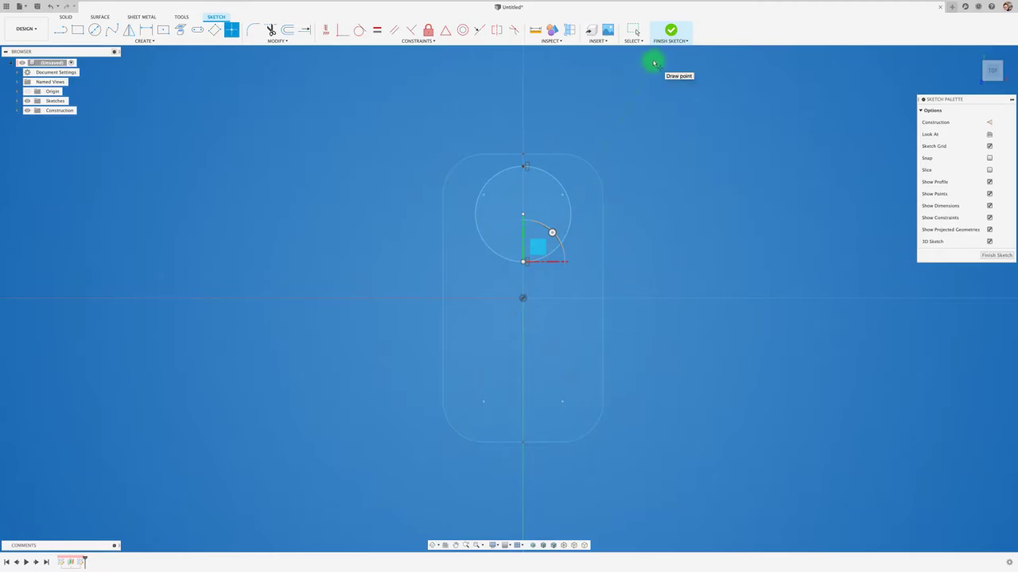
click(671, 30)
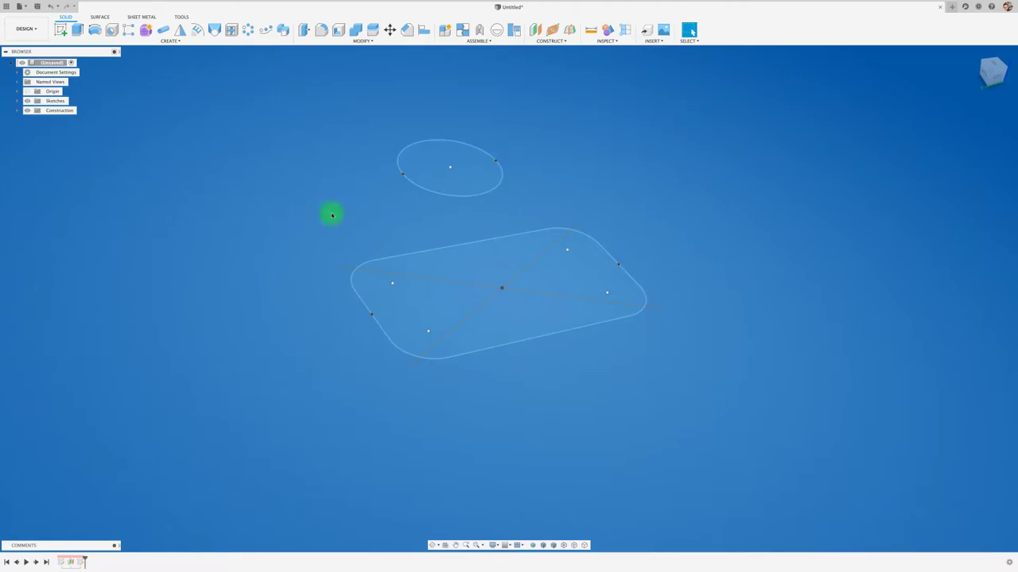
- Turn on visibility of the Origin planes and axes in the Browser
shift+middle_drag(100, 186, 101, 189)
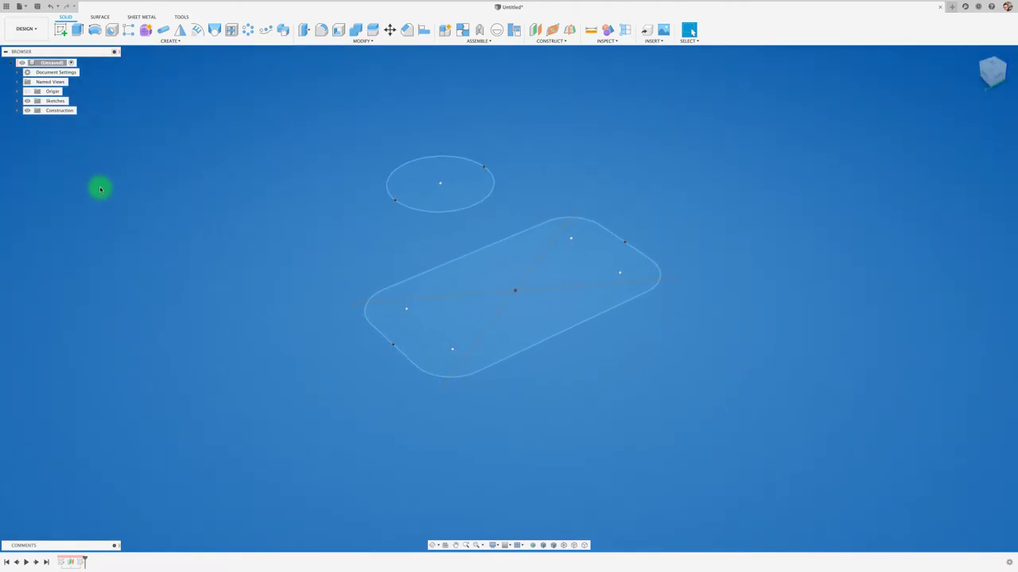
click(27, 92)
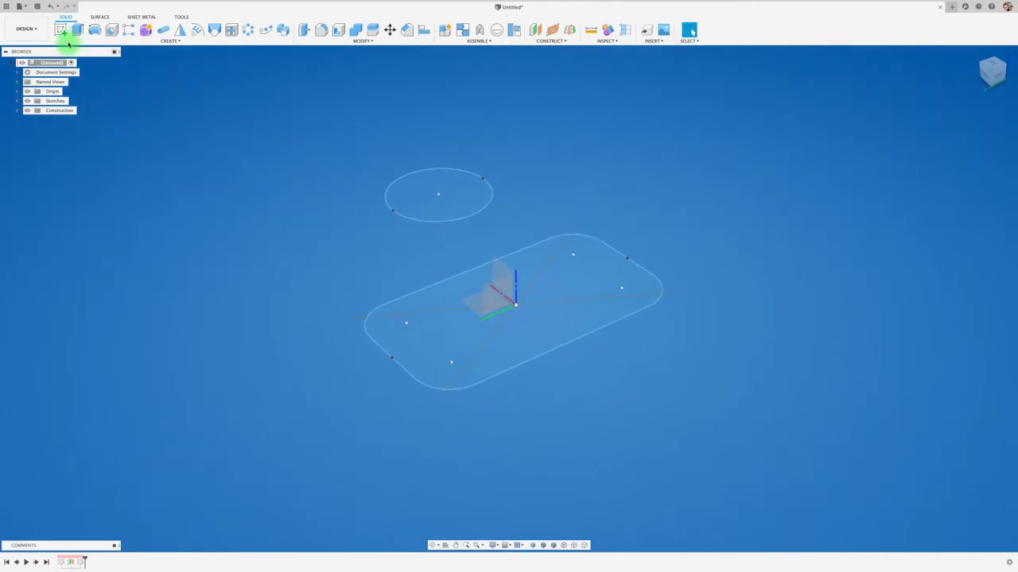
- On the vertical origin plane, draw a fit-point spline from the top line's right end to the base line's right end
click(61, 30)
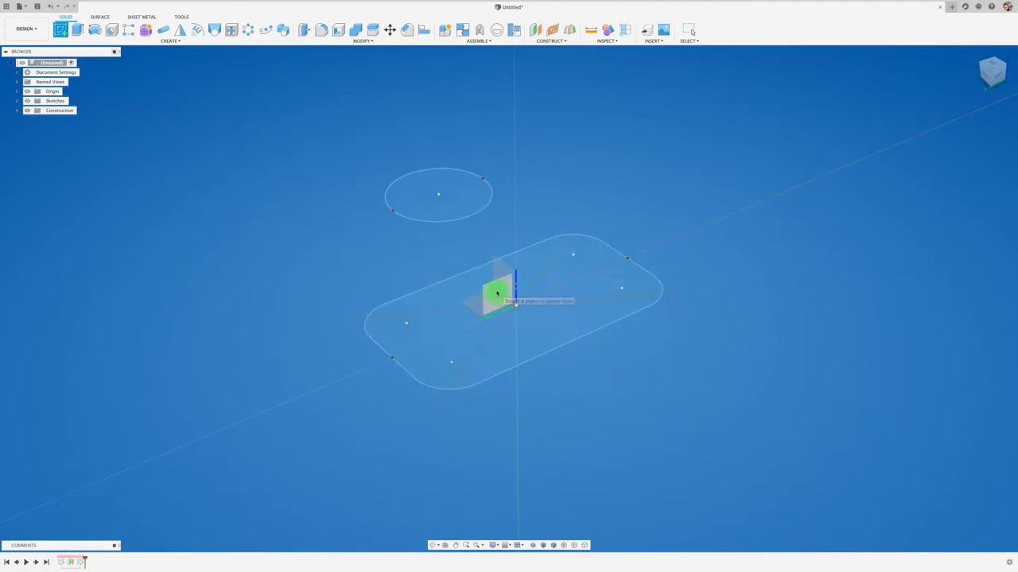
click(497, 294)
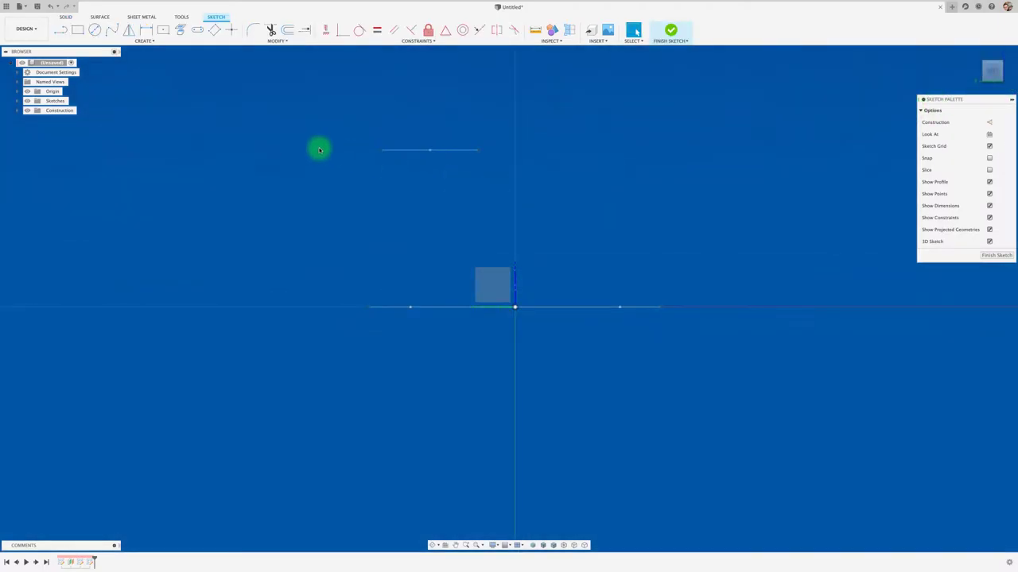
click(112, 30)
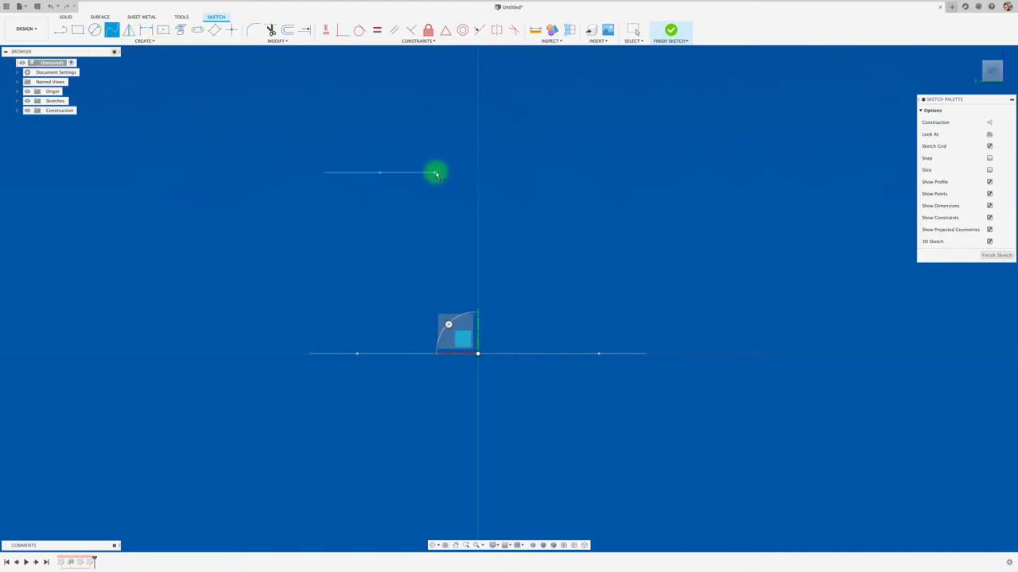
click(436, 173)
click(444, 227)
click(509, 252)
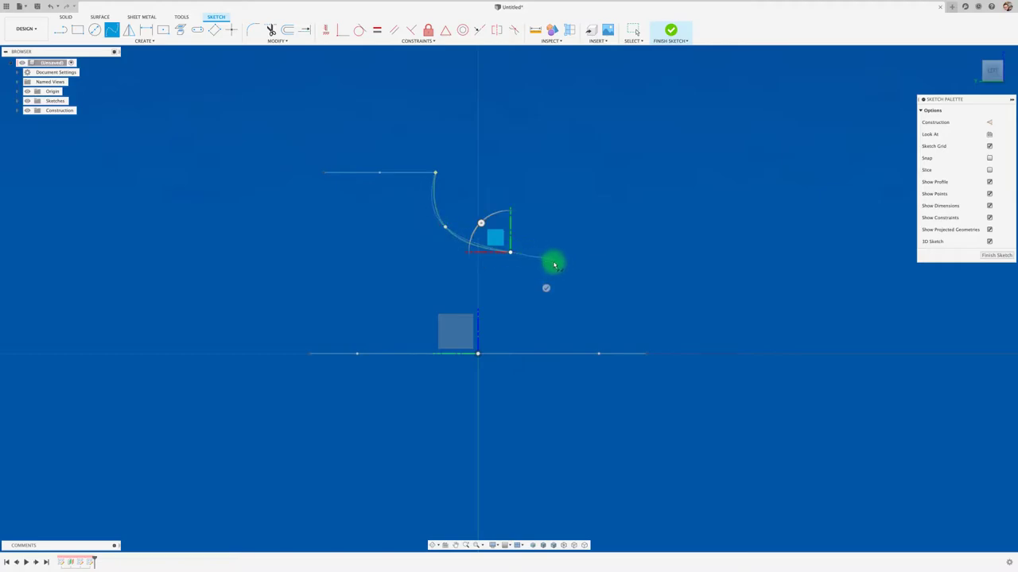
click(582, 289)
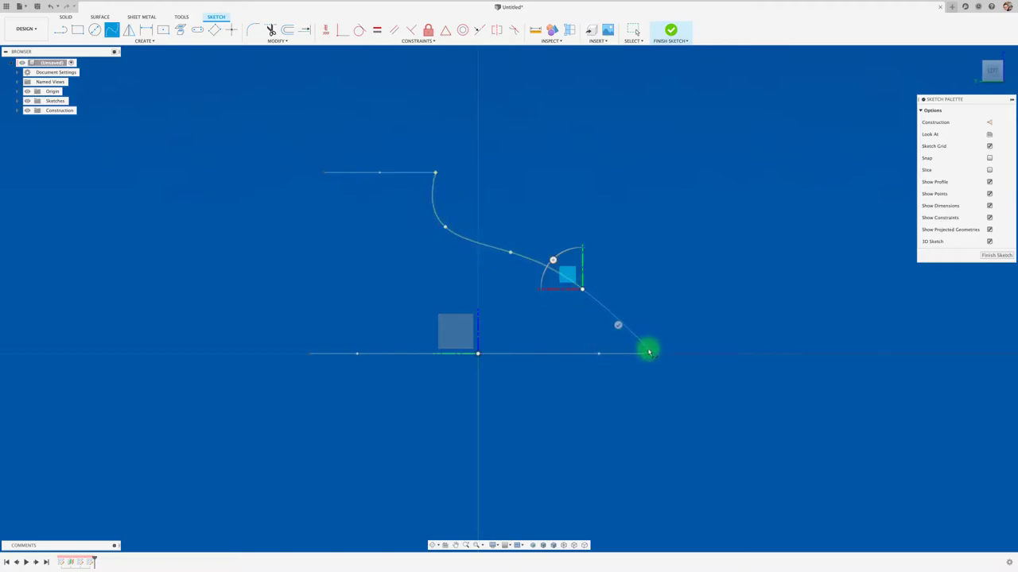
click(628, 303)
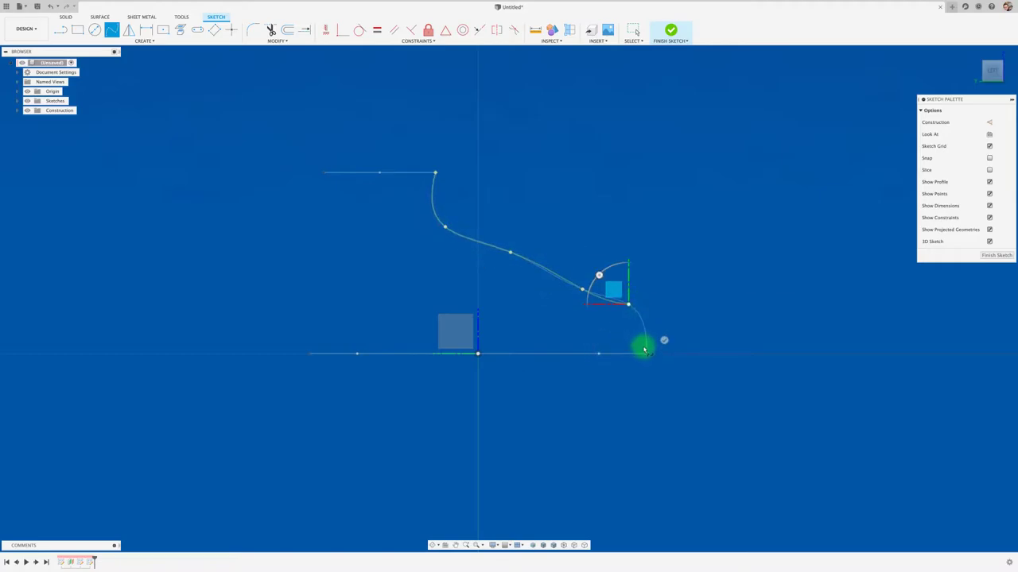
click(645, 353)
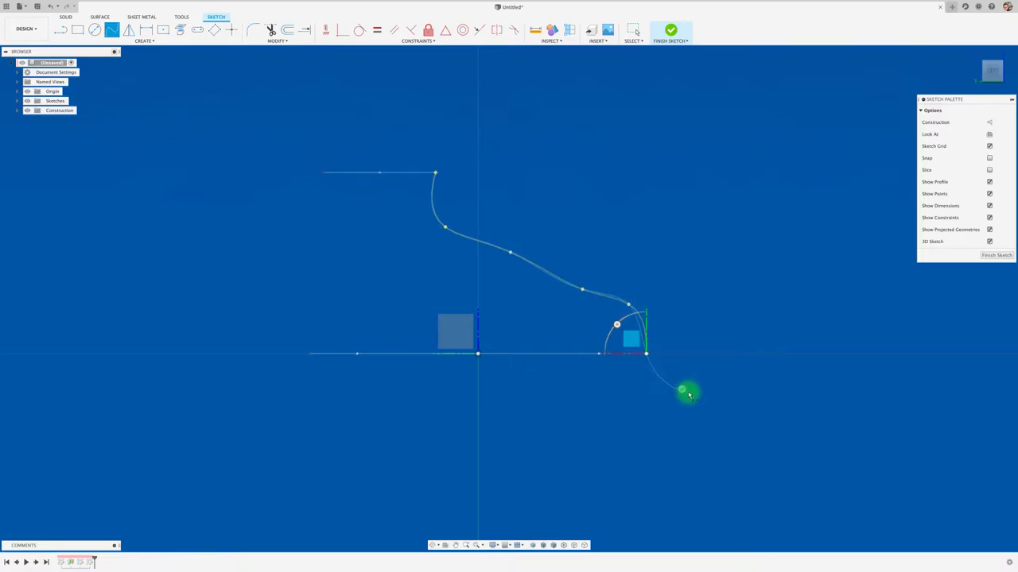
key(Escape)
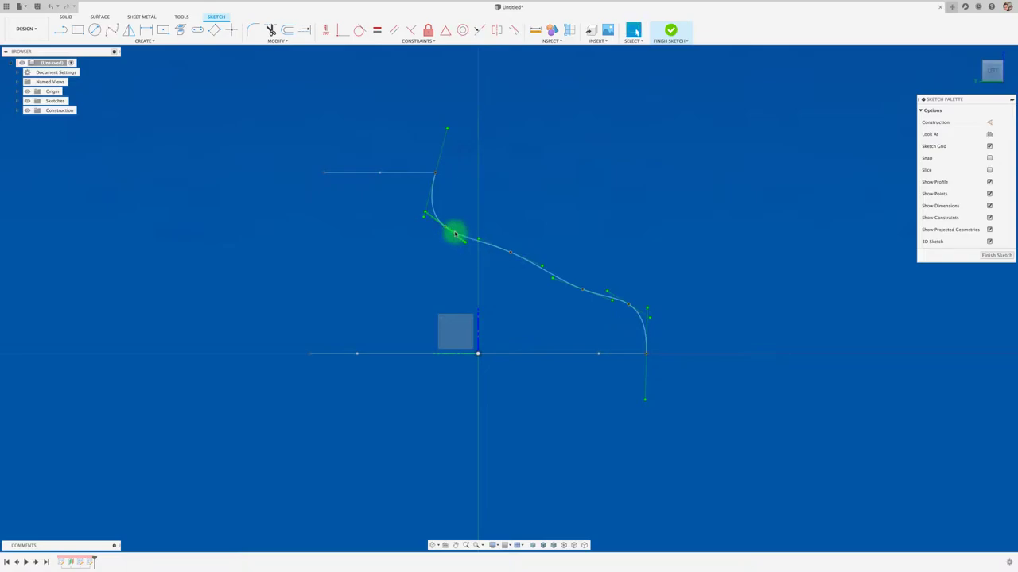
key(Escape)
- Drag the spline's upper, middle and lower fit points to smooth its curve
click(446, 229)
drag(445, 229, 457, 230)
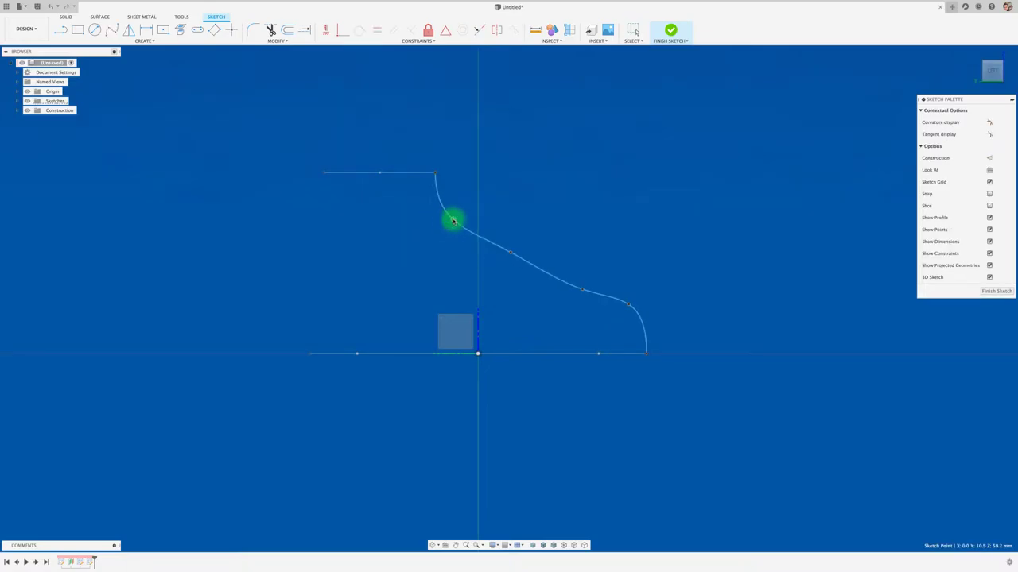
drag(510, 252, 502, 264)
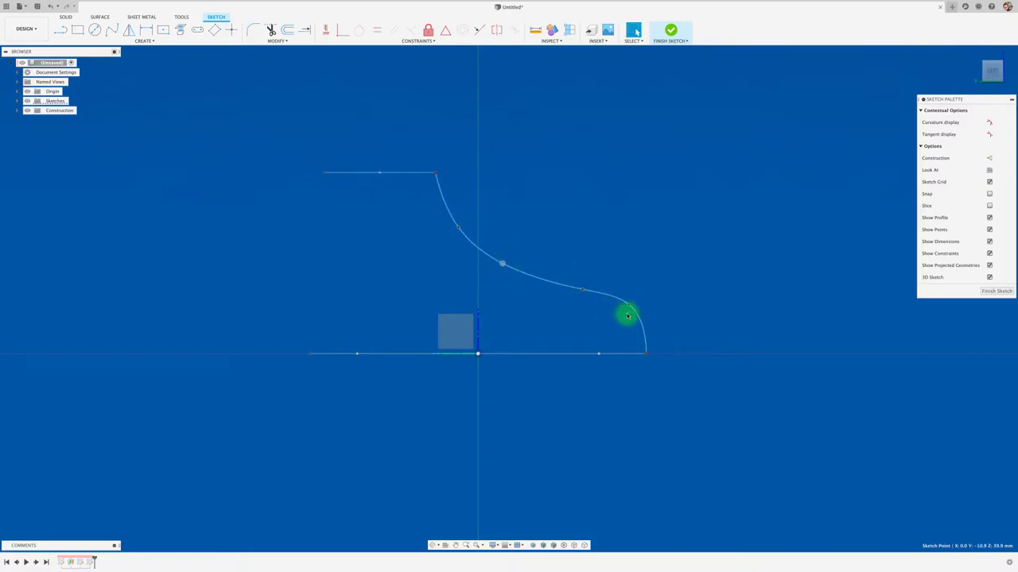
drag(628, 304, 632, 304)
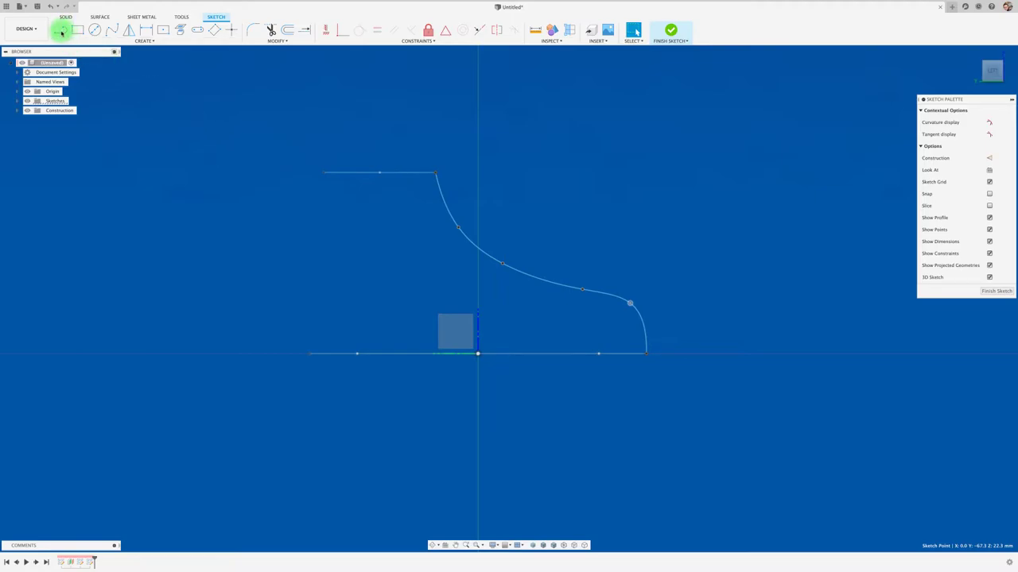
- Draw a second spline from the top line's left end down to the base line's left end
click(59, 30)
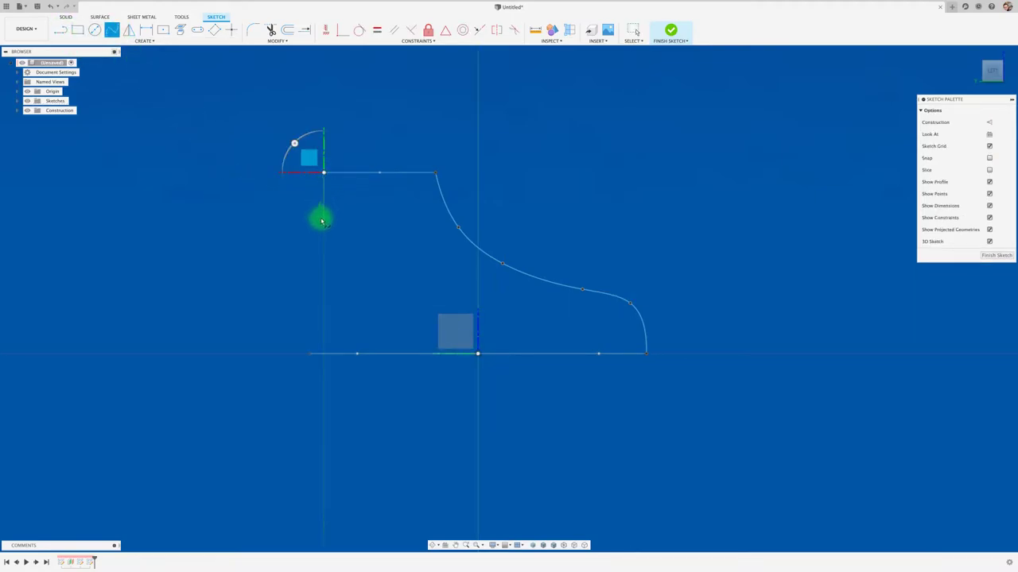
click(333, 248)
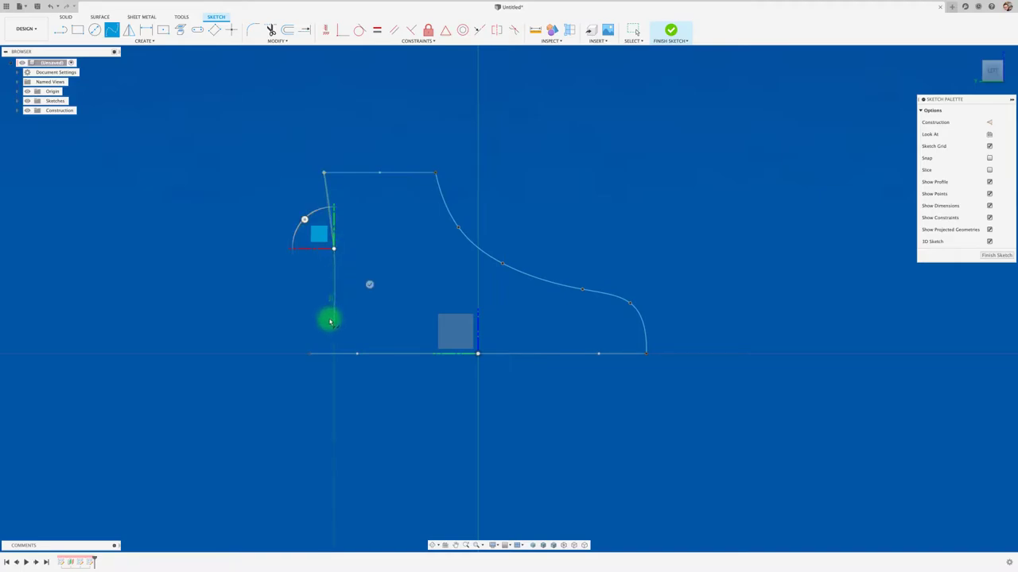
click(325, 317)
click(310, 354)
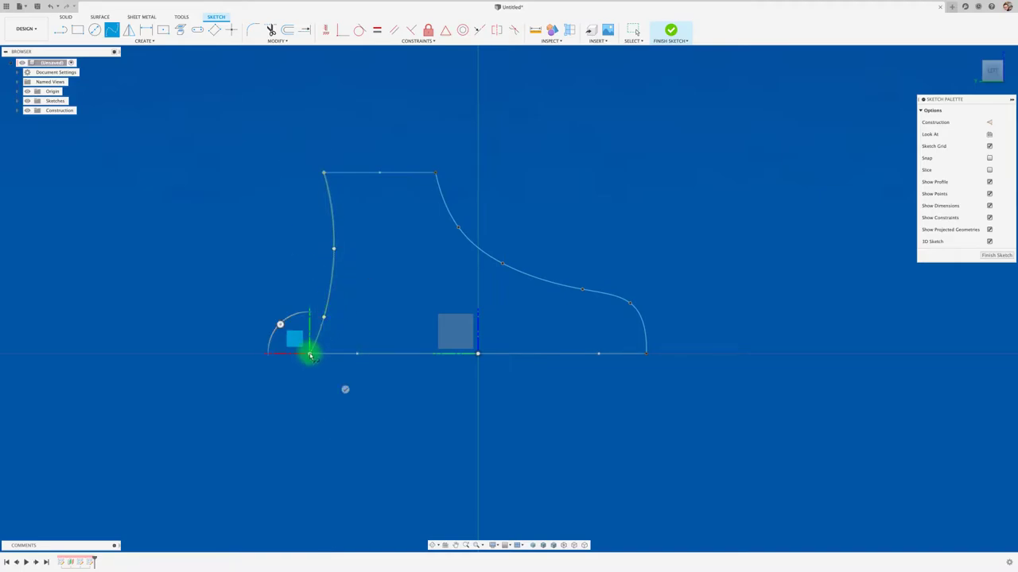
key(Return)
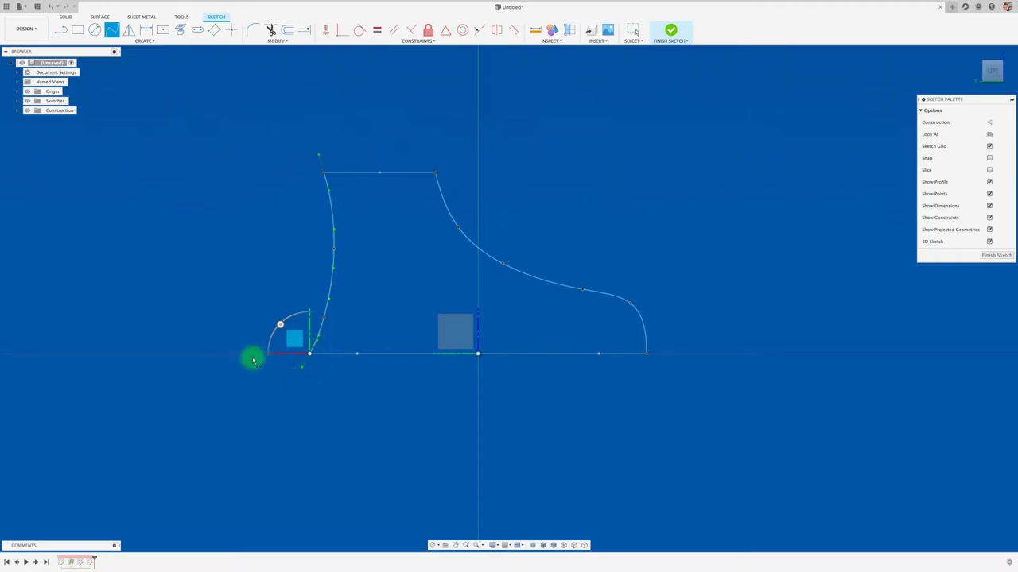
key(Escape)
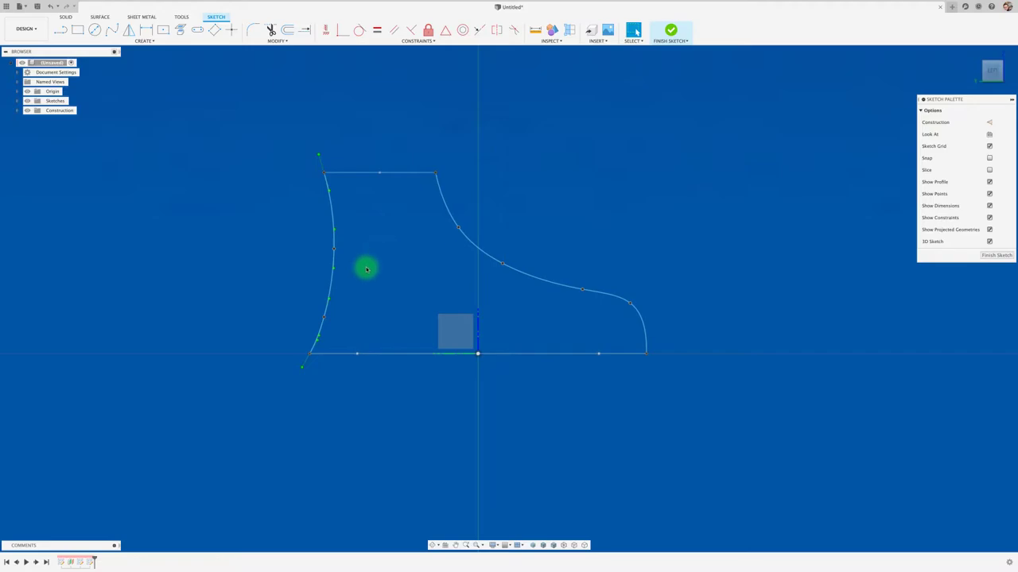
- Pull the left spline's middle point higher and tilt into a 3D view
mouse_move(334, 248)
mouse_down()
mouse_move(368, 339)
mouse_move(341, 283)
mouse_up()
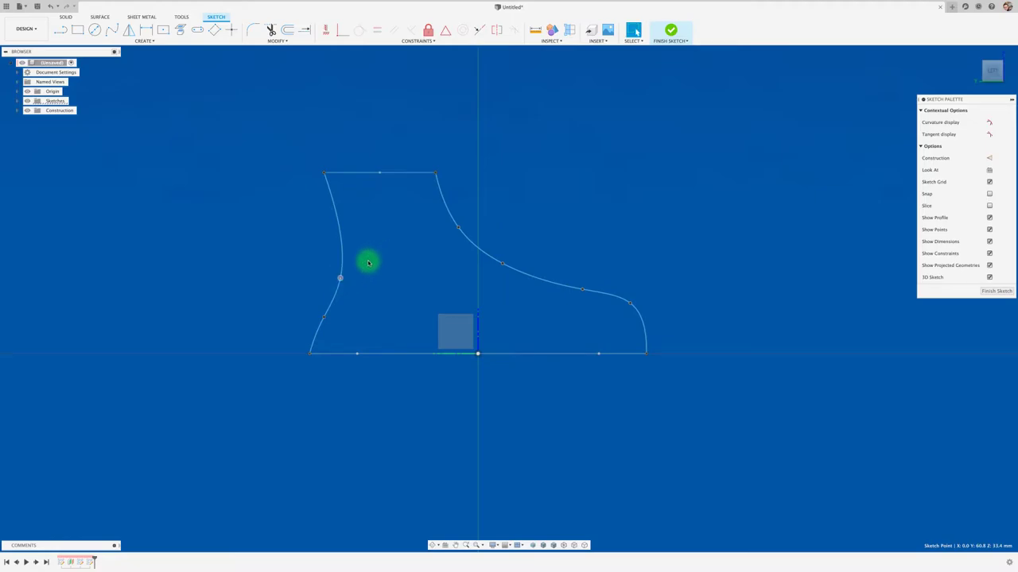
mouse_move(341, 277)
mouse_down()
mouse_move(347, 183)
mouse_move(379, 171)
mouse_move(331, 207)
mouse_move(335, 236)
mouse_move(330, 229)
mouse_up()
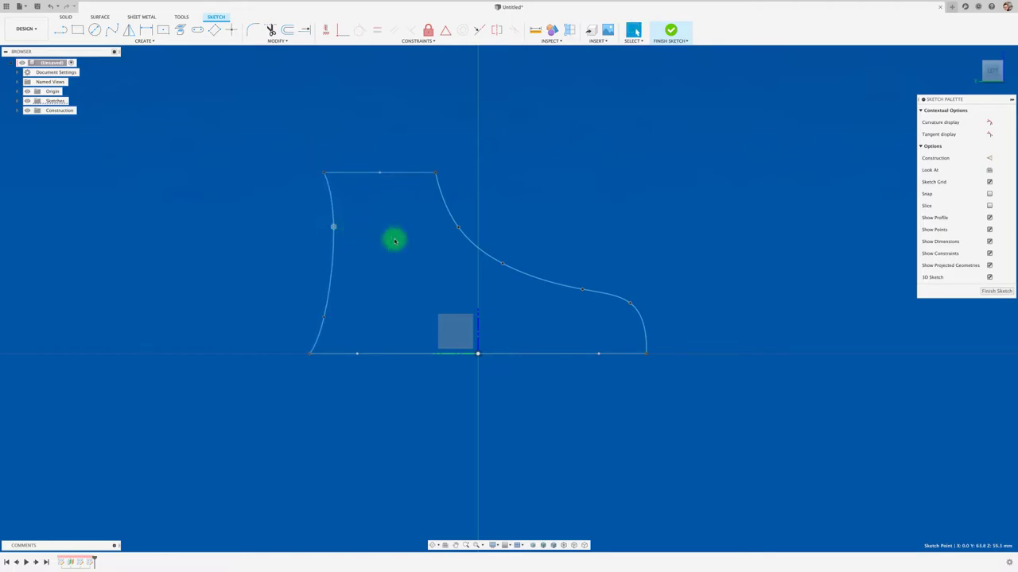
mouse_move(394, 240)
shift+middle_down()
mouse_move(623, 191)
mouse_move(645, 68)
shift+middle_up()
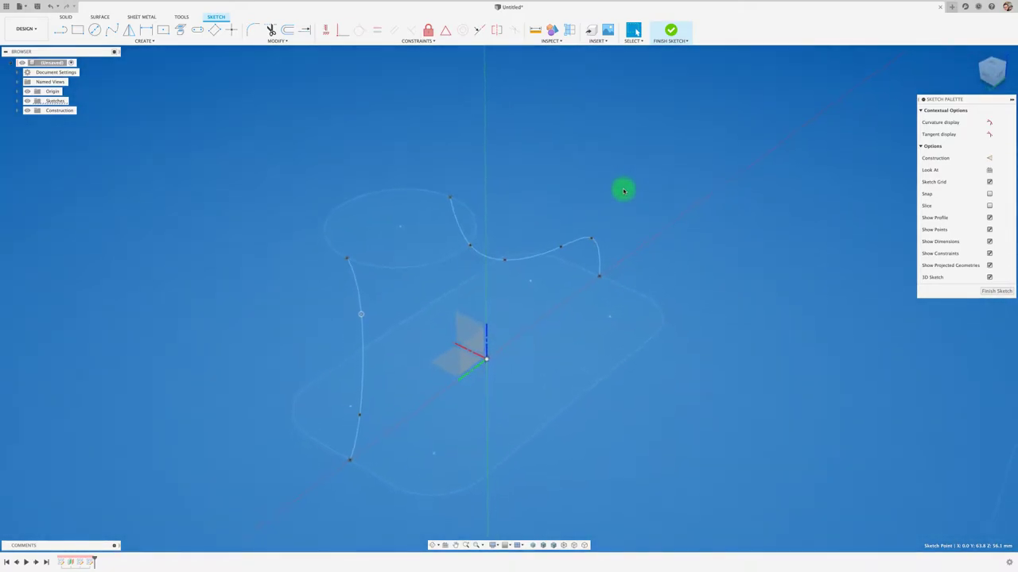
- Finish the sketch and loft from the rounded-rectangle sole to the top circle profile
click(670, 30)
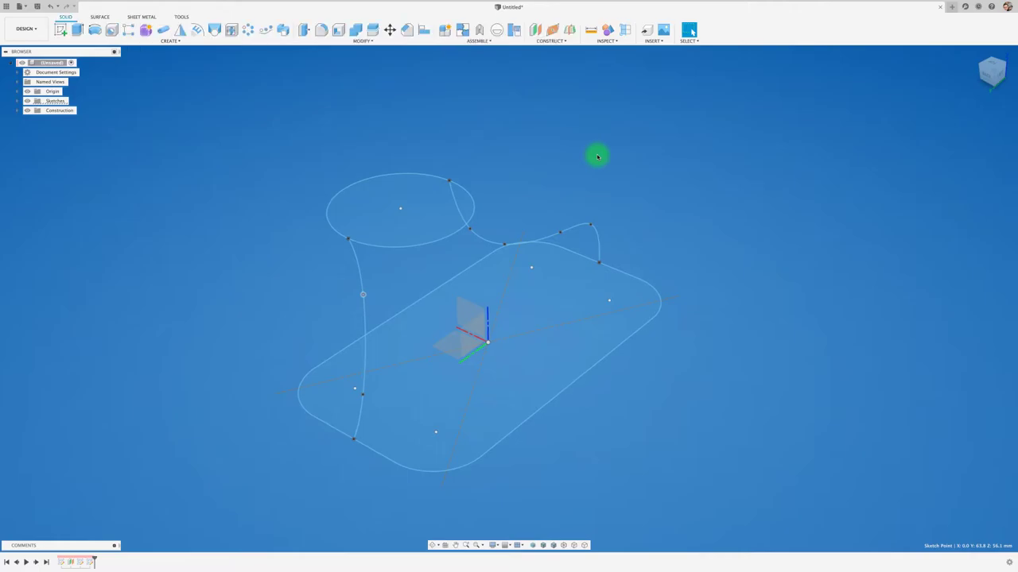
click(214, 30)
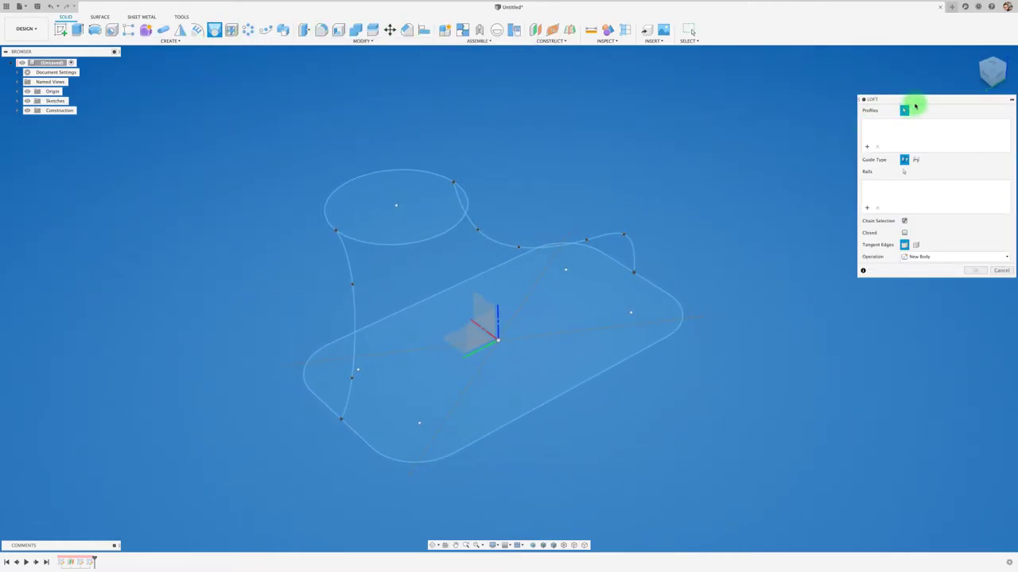
drag(914, 97, 758, 81)
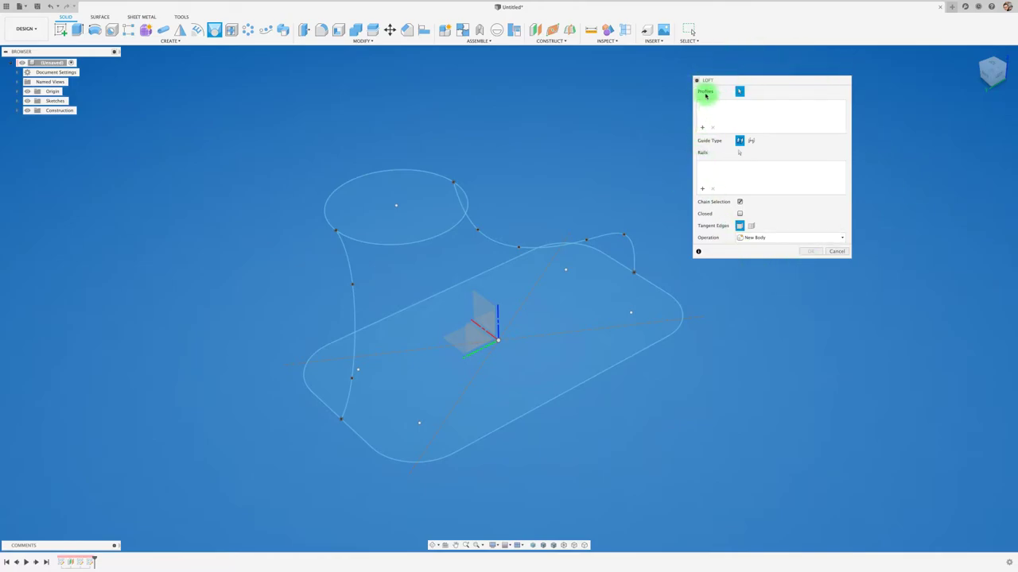
click(656, 343)
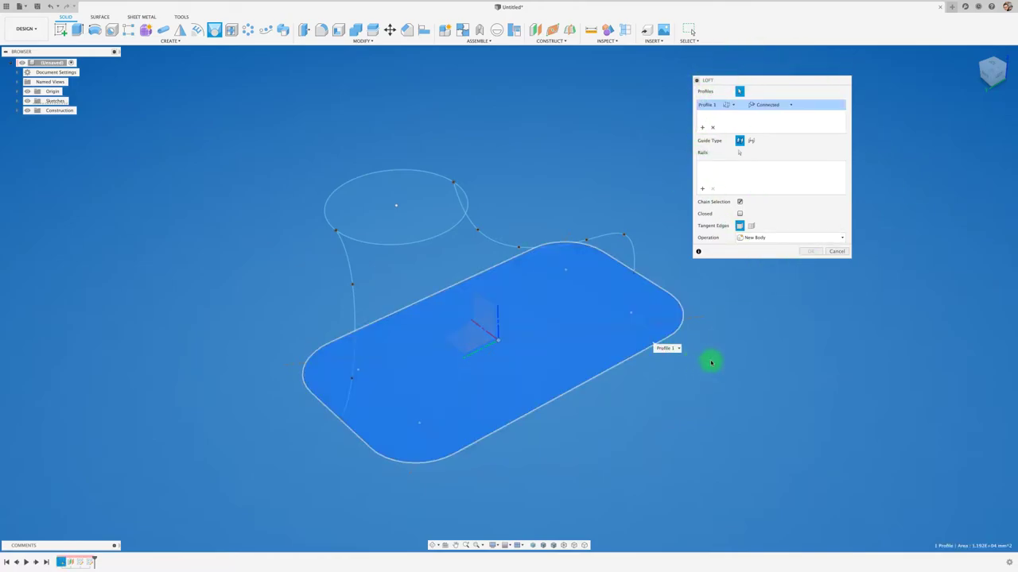
click(430, 159)
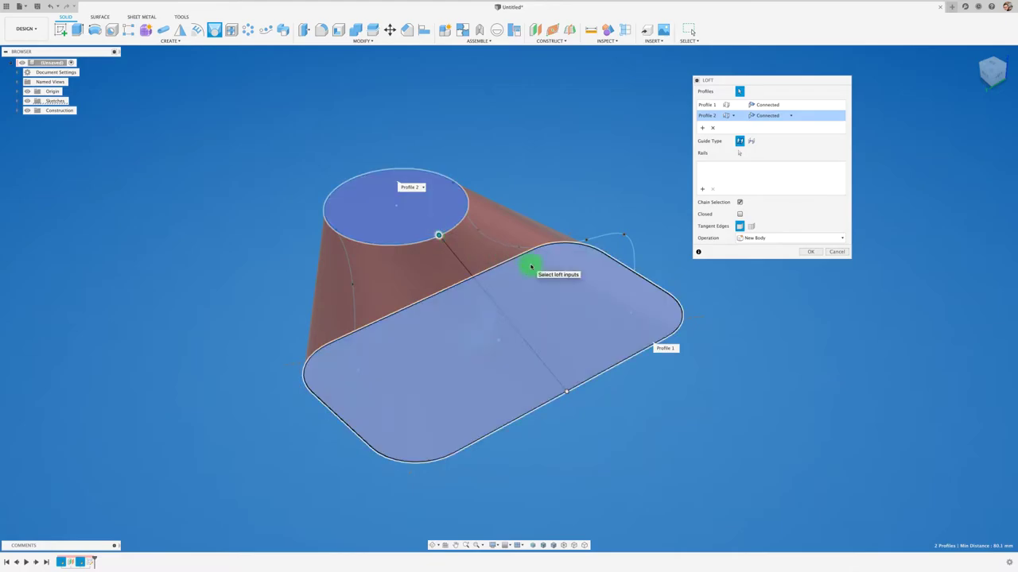
shift+middle_drag(531, 266, 551, 230)
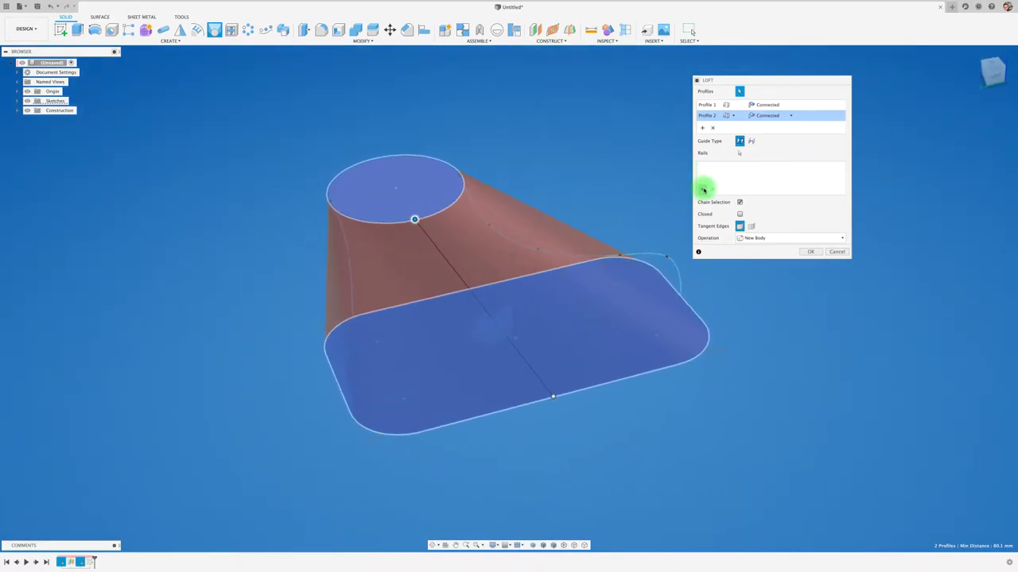
- Add the right and left splines as Rail 1 and Rail 2 of the loft
click(704, 189)
click(634, 253)
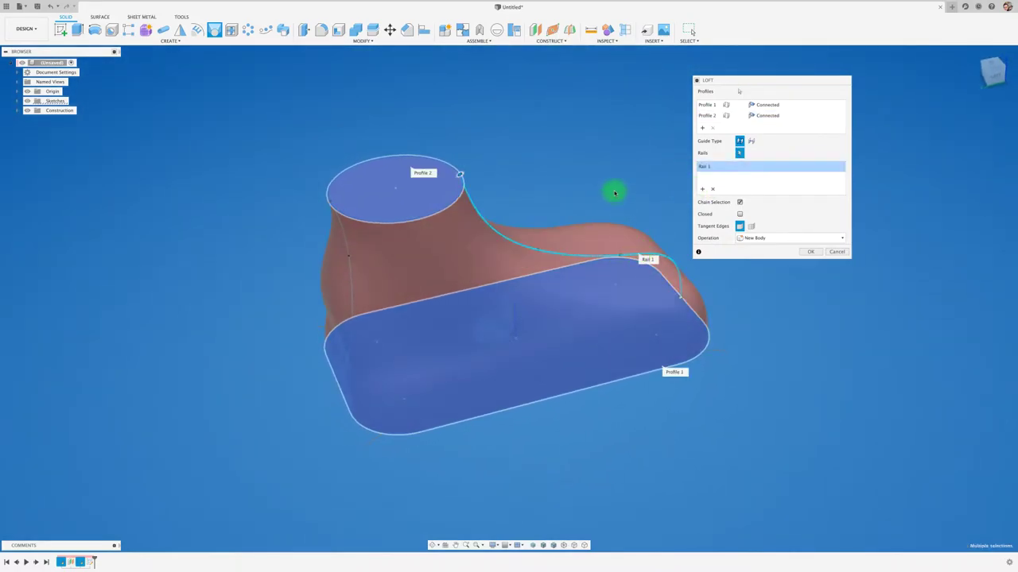
click(703, 191)
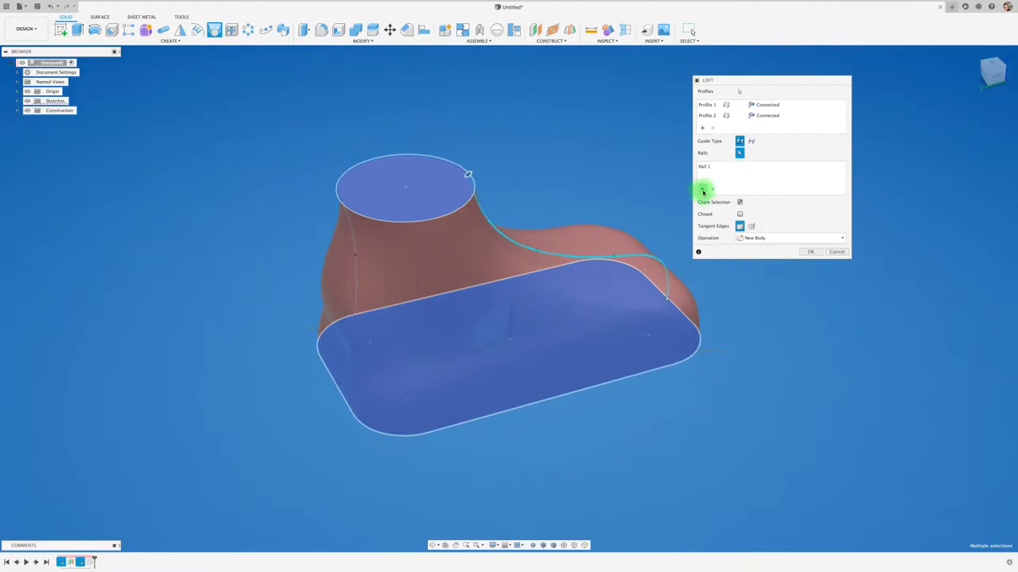
click(355, 288)
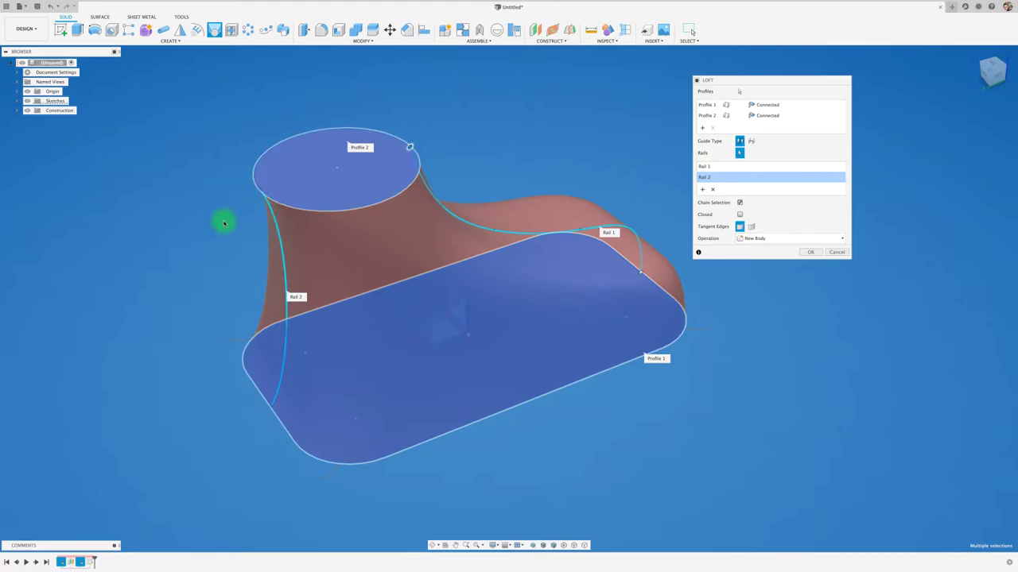
- Switch Tangent Edges to Keep, inspect the loft, then set it back to Merge
click(752, 227)
mouse_move(564, 213)
shift+middle_down()
mouse_move(495, 204)
mouse_move(486, 225)
mouse_move(443, 246)
mouse_move(505, 212)
shift+middle_up()
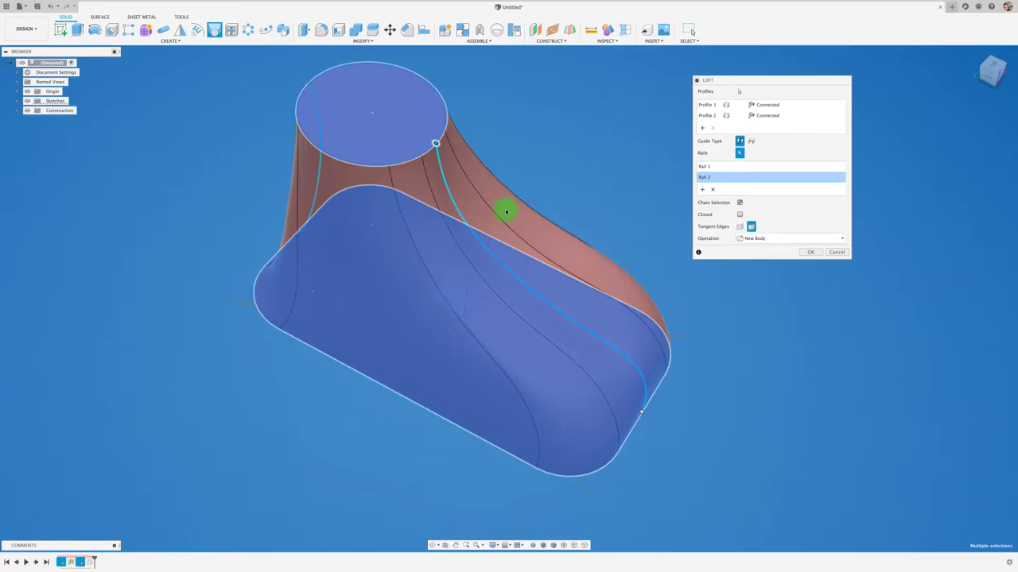
click(739, 226)
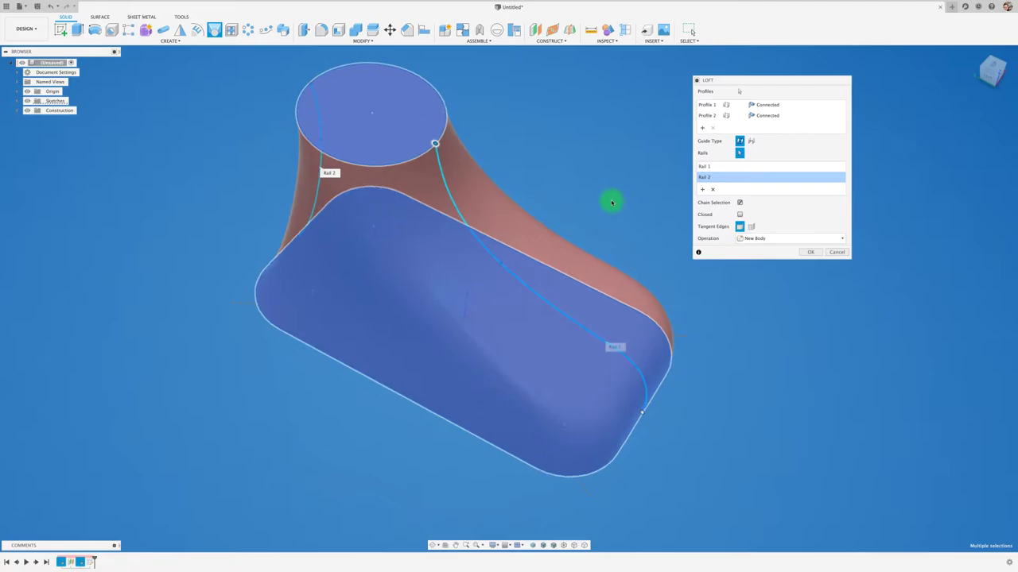
shift+middle_drag(609, 202, 611, 202)
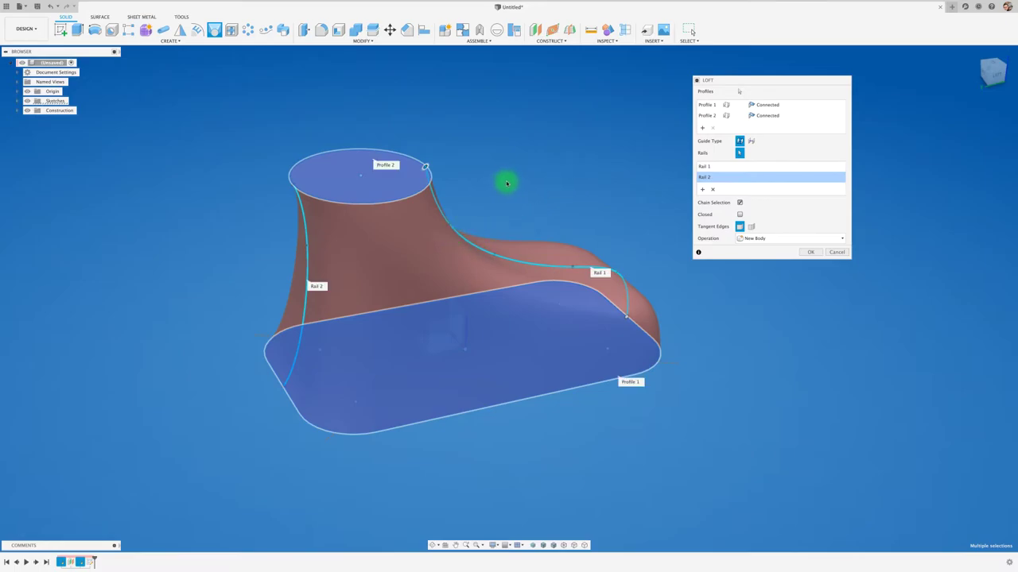
- Set the sole profile's end condition to Direction and adjust its takeoff weight
click(761, 105)
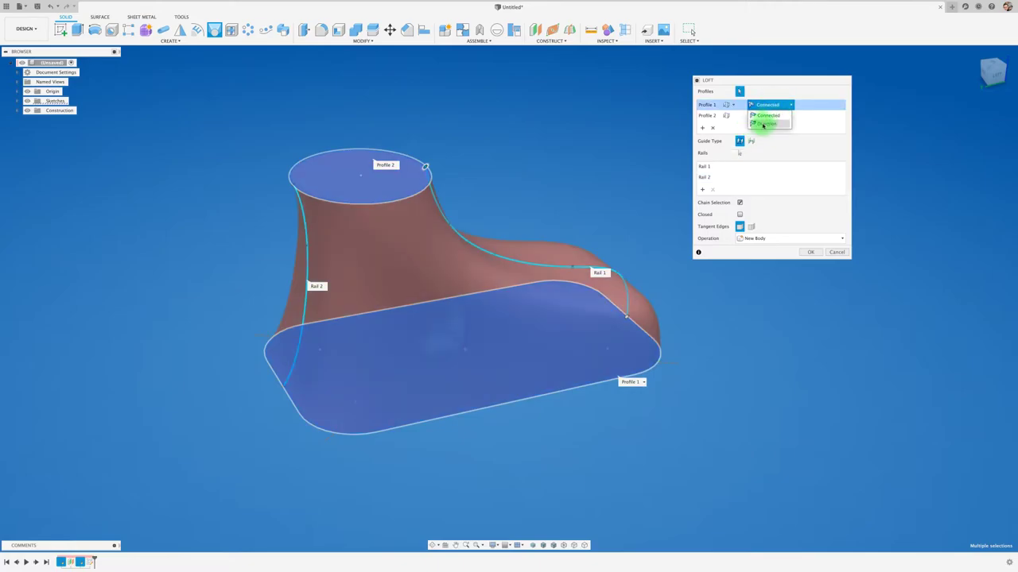
click(763, 124)
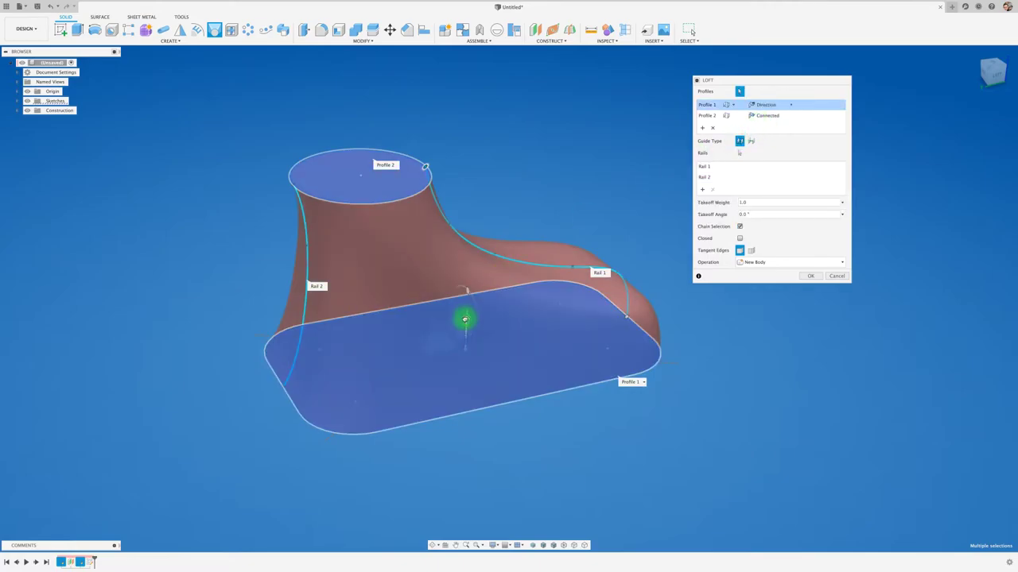
mouse_move(468, 301)
mouse_down()
mouse_move(462, 433)
mouse_move(469, 268)
mouse_up()
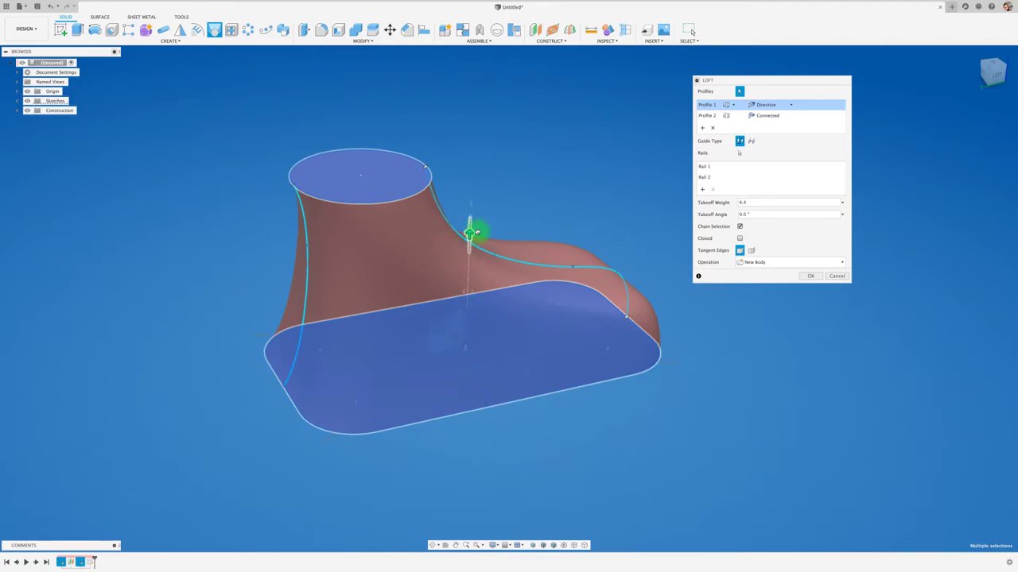
mouse_move(476, 218)
mouse_down()
mouse_move(474, 154)
mouse_move(472, 314)
mouse_up()
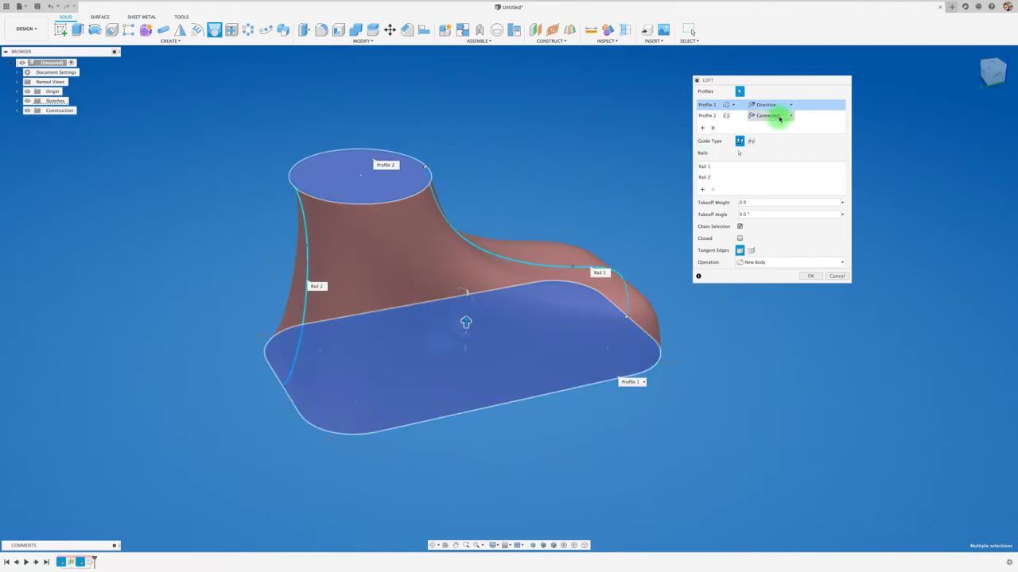
- Set the top circle to Direction, adjust its weight, then mistakenly add a spline as Profile 3
click(777, 115)
click(774, 137)
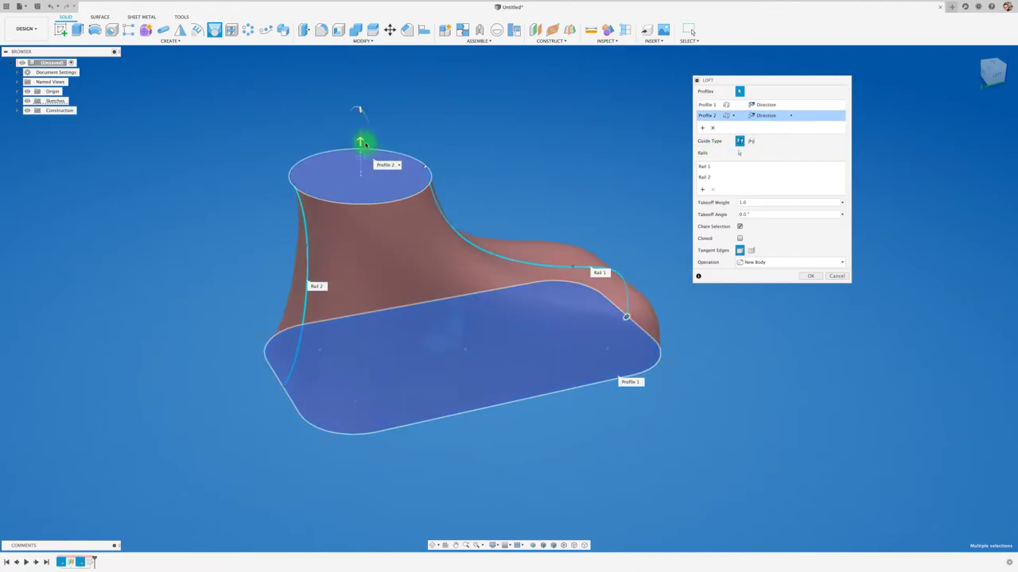
mouse_move(360, 141)
mouse_down()
mouse_move(357, 227)
mouse_move(361, 121)
mouse_move(388, 155)
mouse_up()
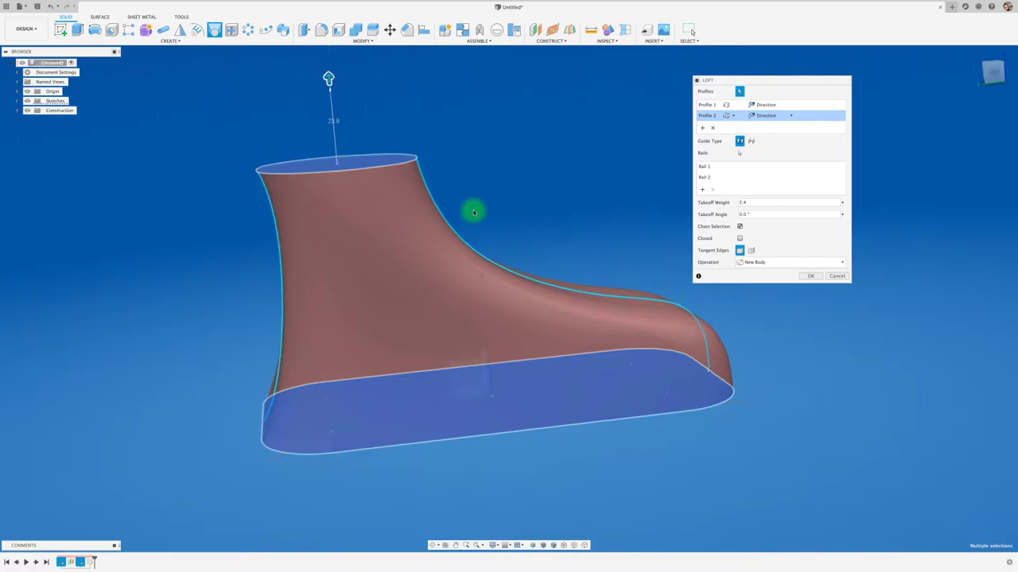
click(509, 276)
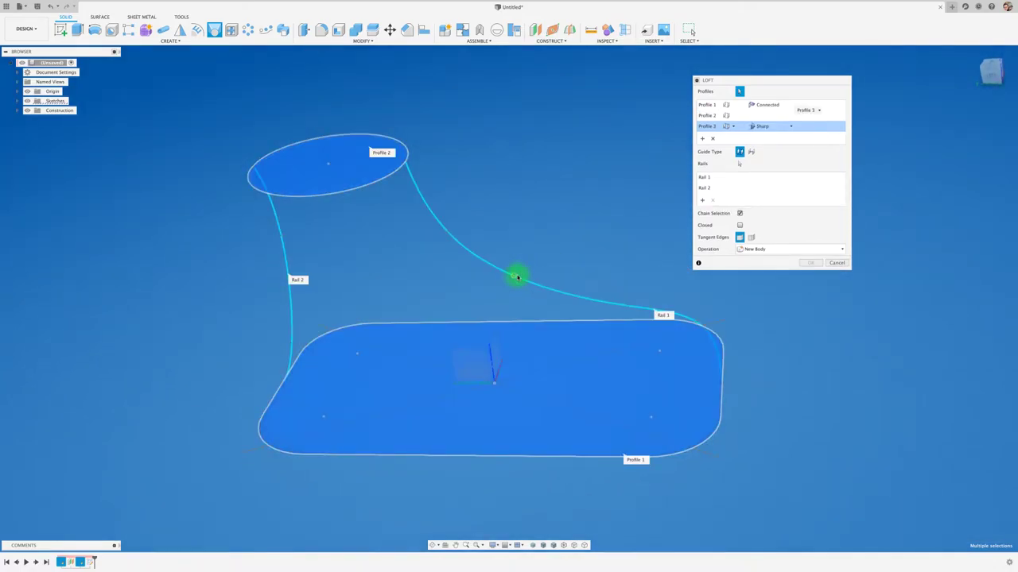
- Cancel the loft and restart it with the rounded sole and top circle as profiles
click(836, 263)
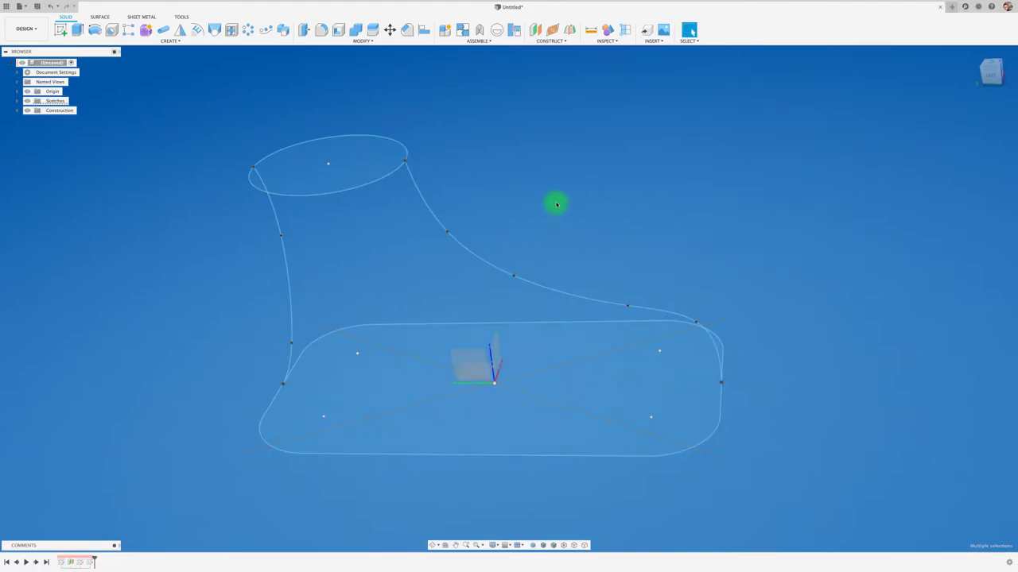
click(214, 30)
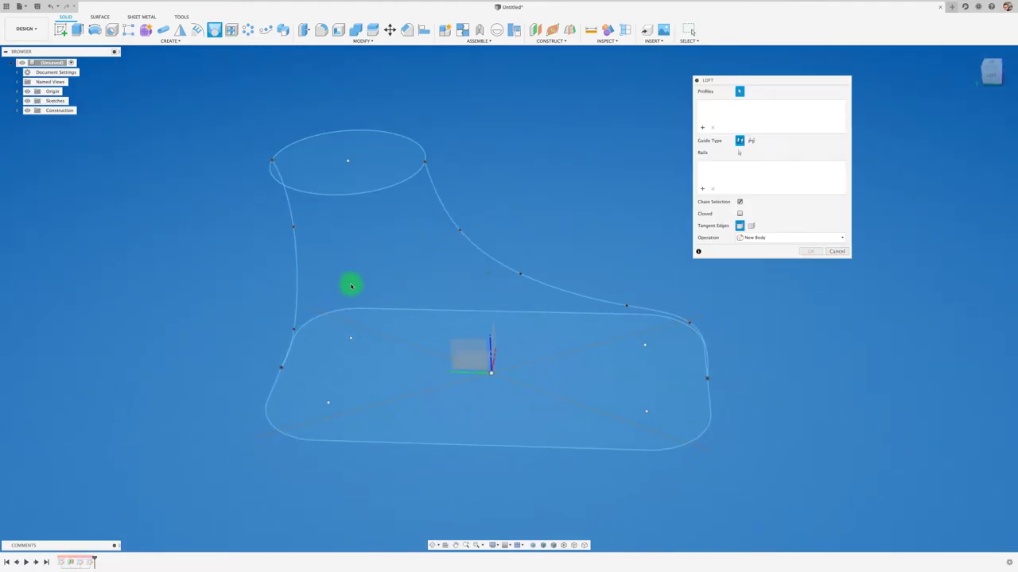
click(447, 337)
click(387, 173)
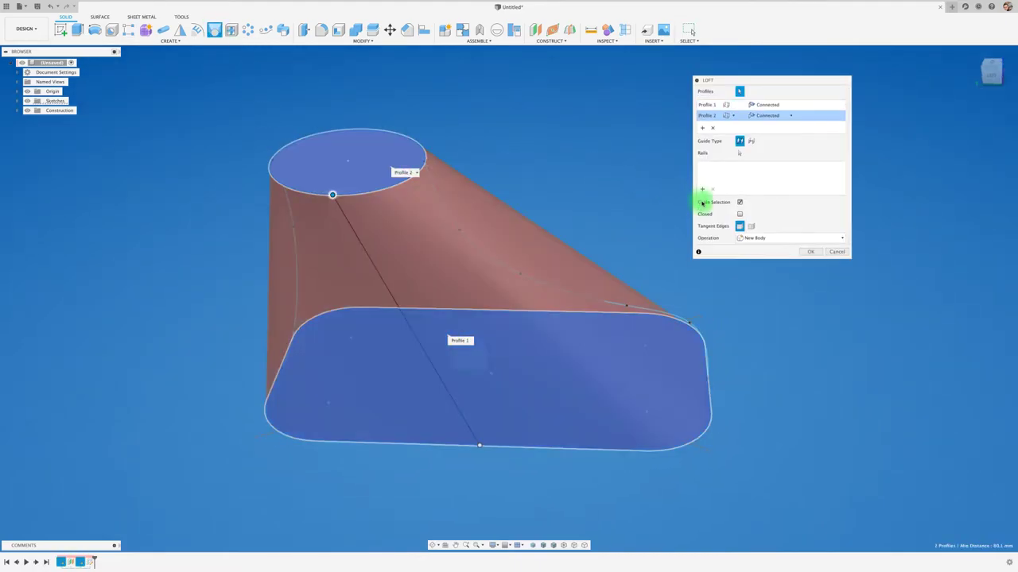
- Add the right and left splines as the loft's two guide rails
click(702, 190)
click(606, 304)
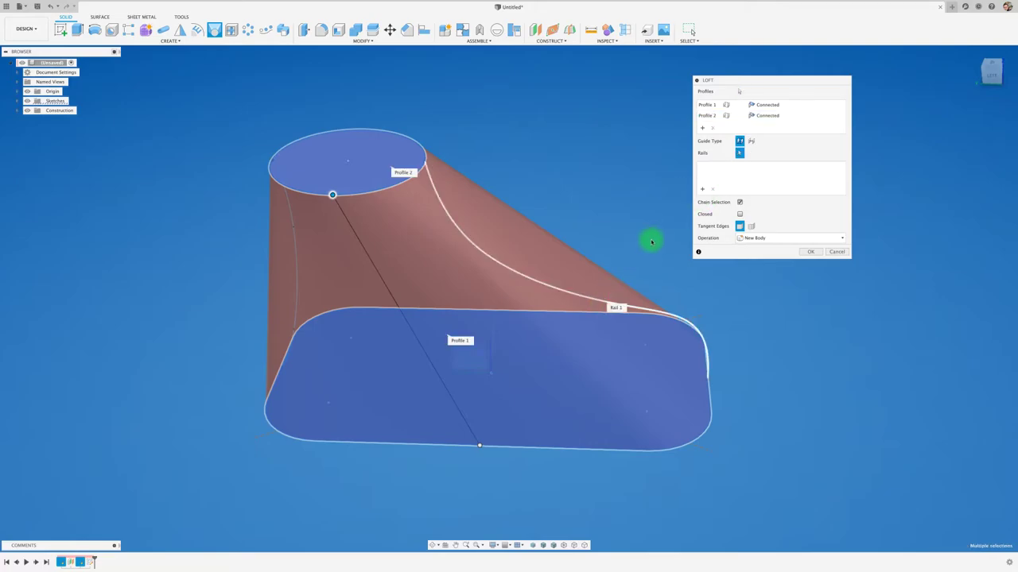
click(704, 188)
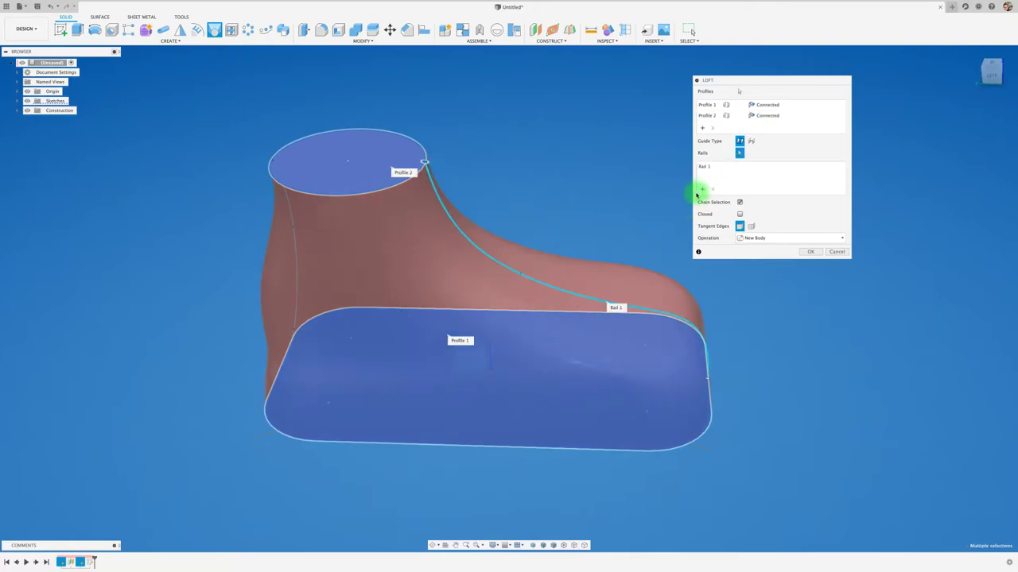
click(293, 270)
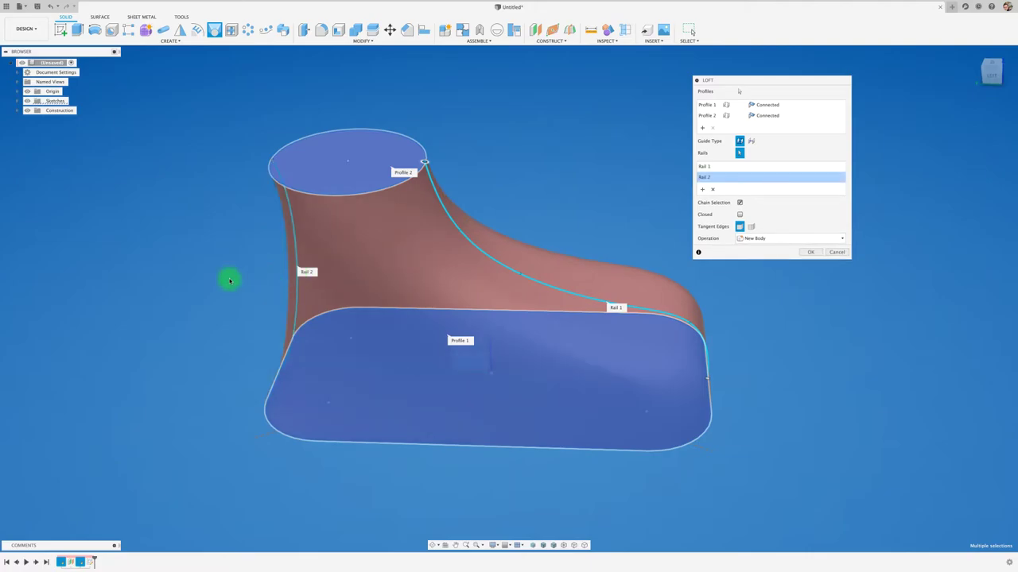
mouse_move(581, 209)
shift+middle_down()
mouse_move(635, 209)
mouse_move(784, 254)
mouse_move(806, 250)
shift+middle_up()
click(810, 252)
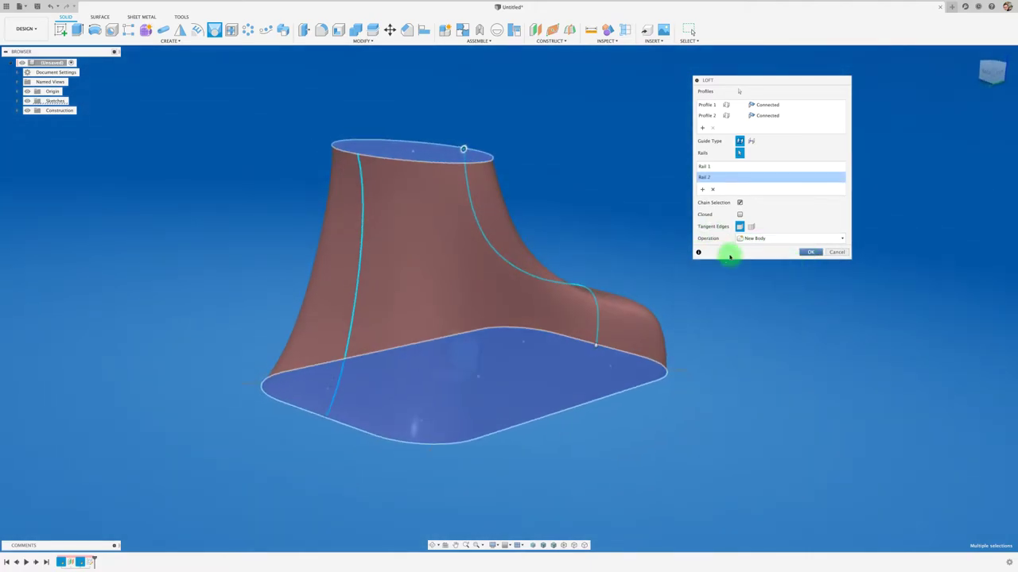
shift+middle_drag(724, 275, 450, 168)
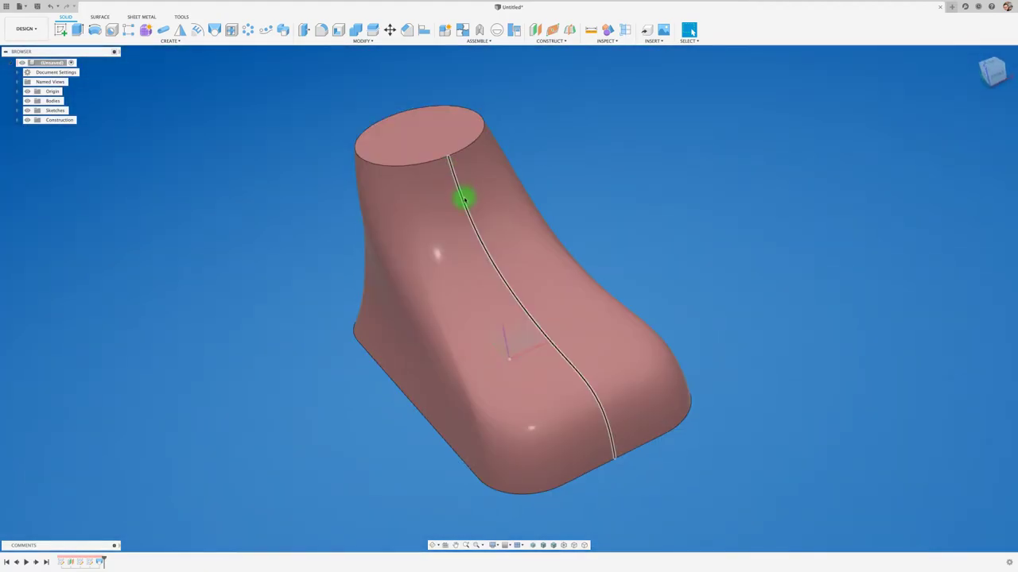
mouse_move(482, 244)
shift+middle_down()
mouse_move(574, 348)
mouse_move(647, 250)
mouse_move(833, 64)
shift+middle_up()
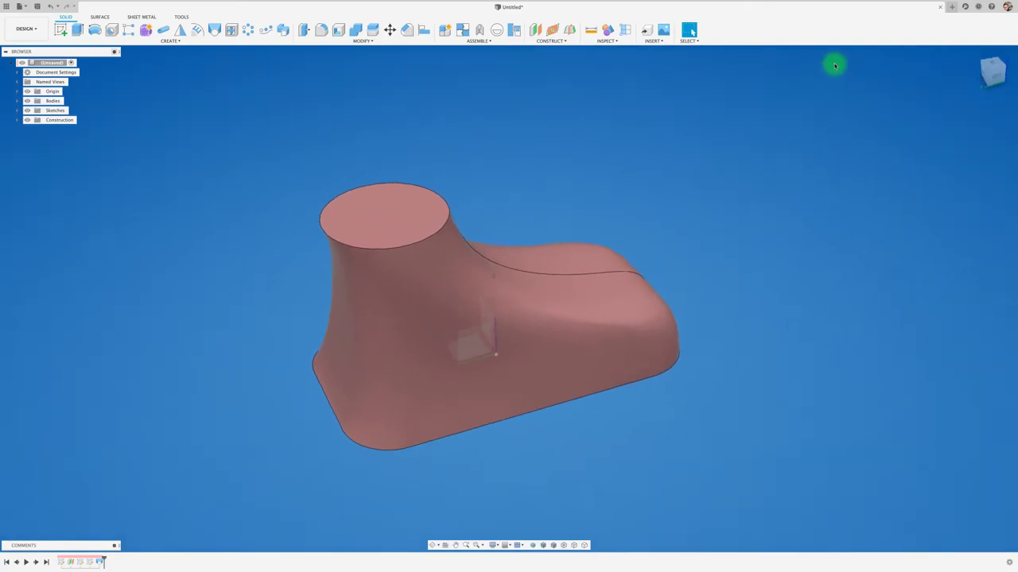
- In a new design, sketch a center rectangle at the origin on the ground plane
click(951, 8)
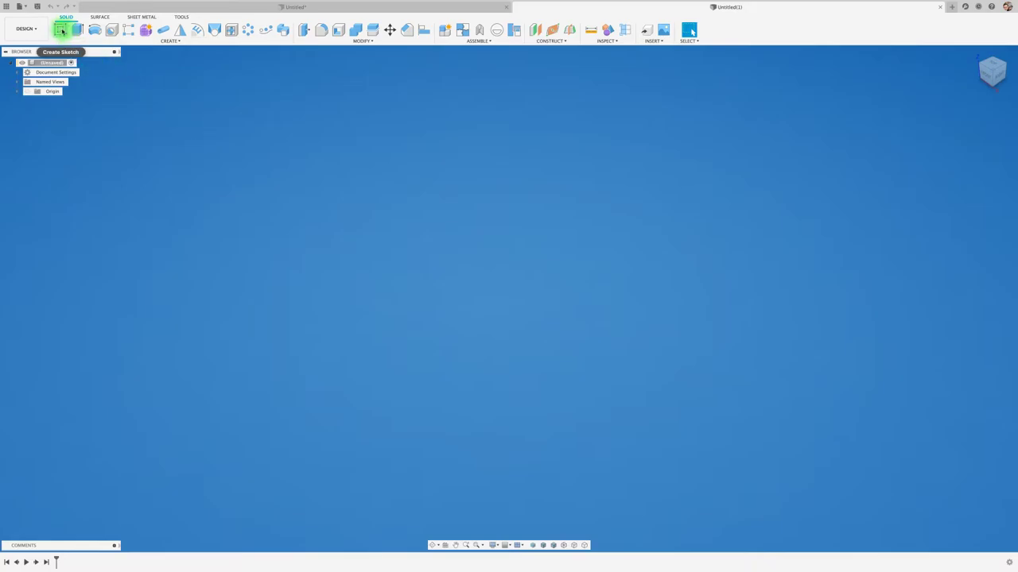
click(61, 30)
click(550, 301)
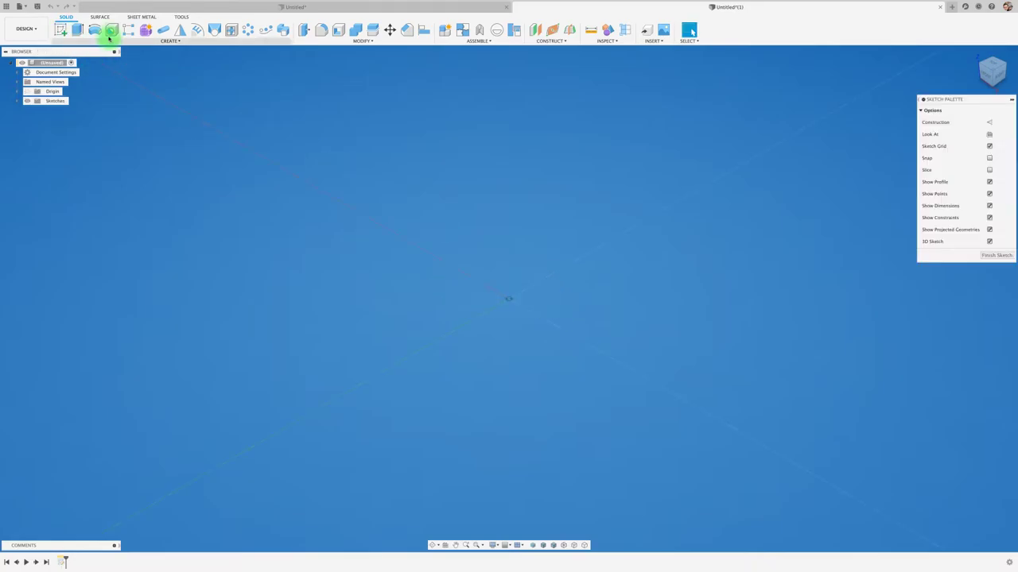
click(162, 30)
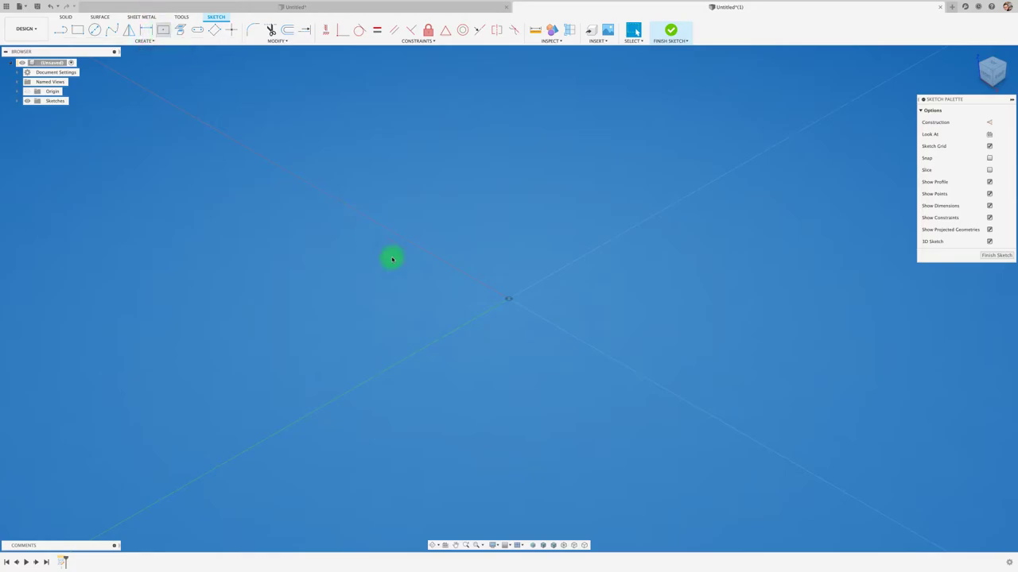
click(509, 299)
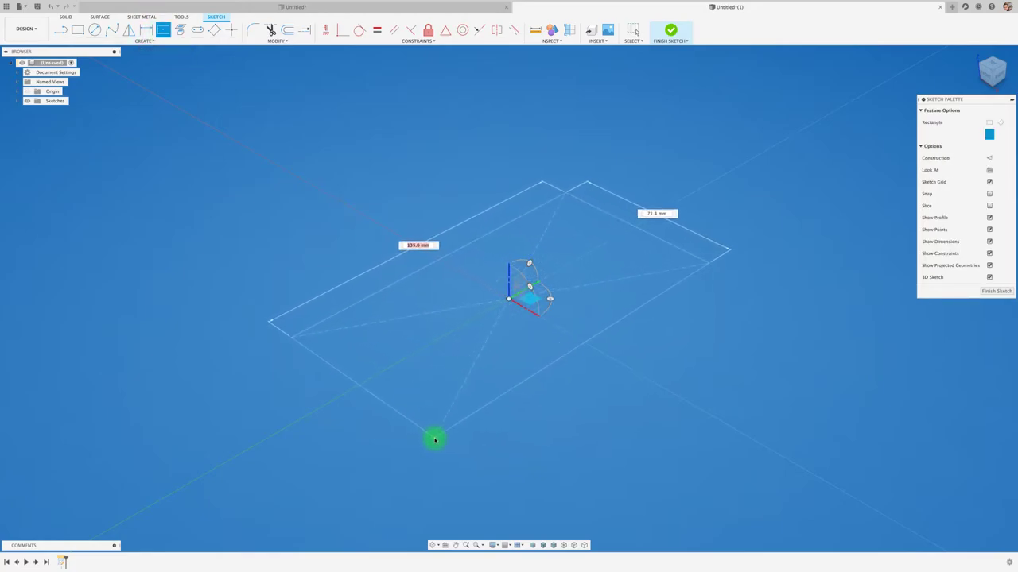
click(436, 436)
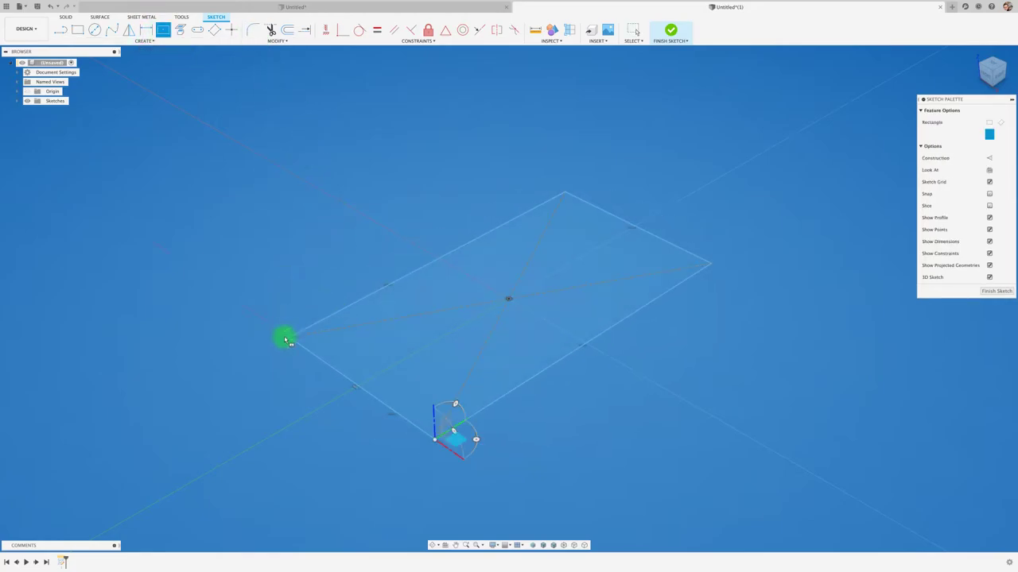
click(310, 353)
- Fillet all four rectangle corners and finish the sole sketch
click(316, 357)
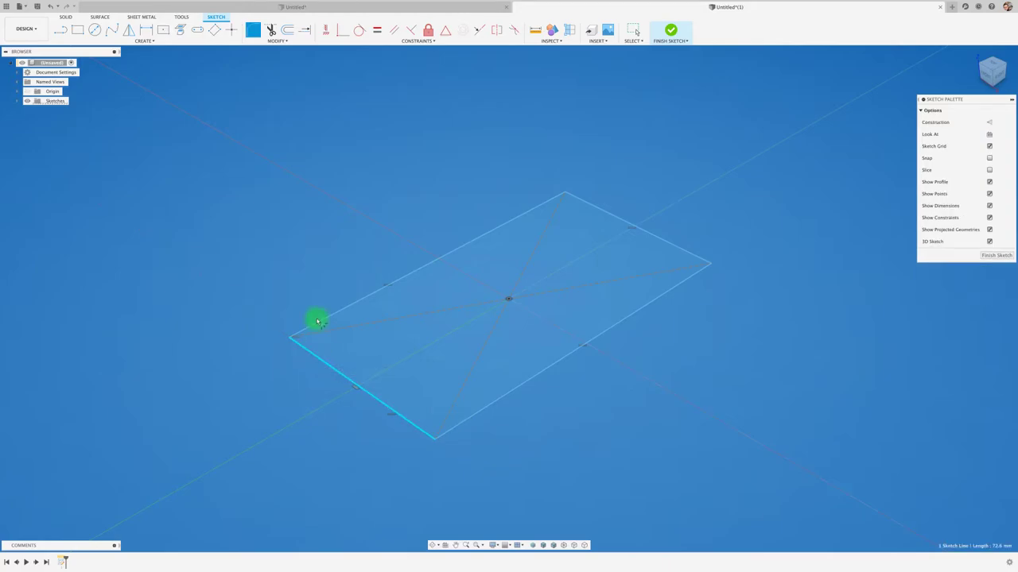
click(316, 321)
click(548, 202)
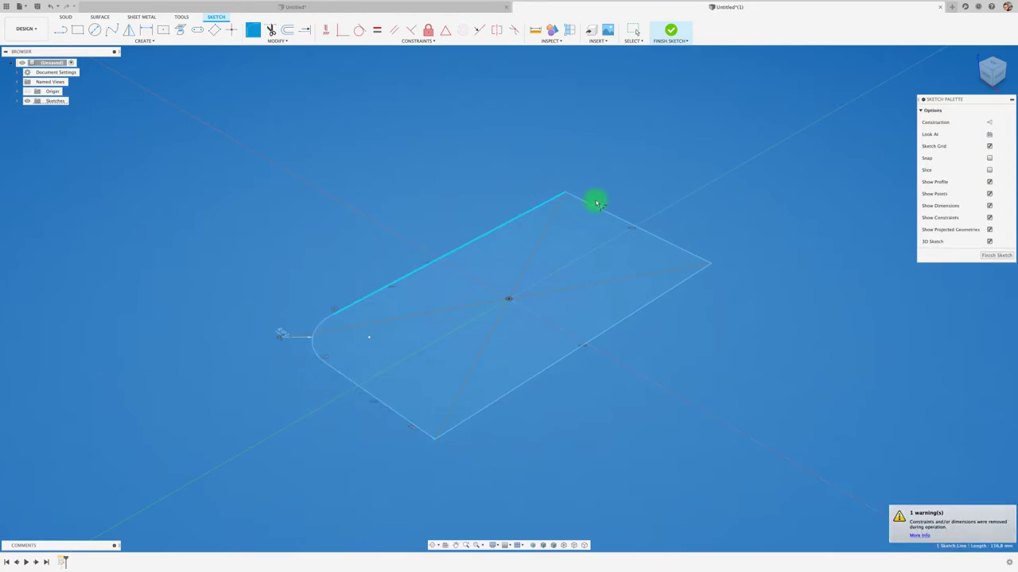
click(681, 252)
click(680, 282)
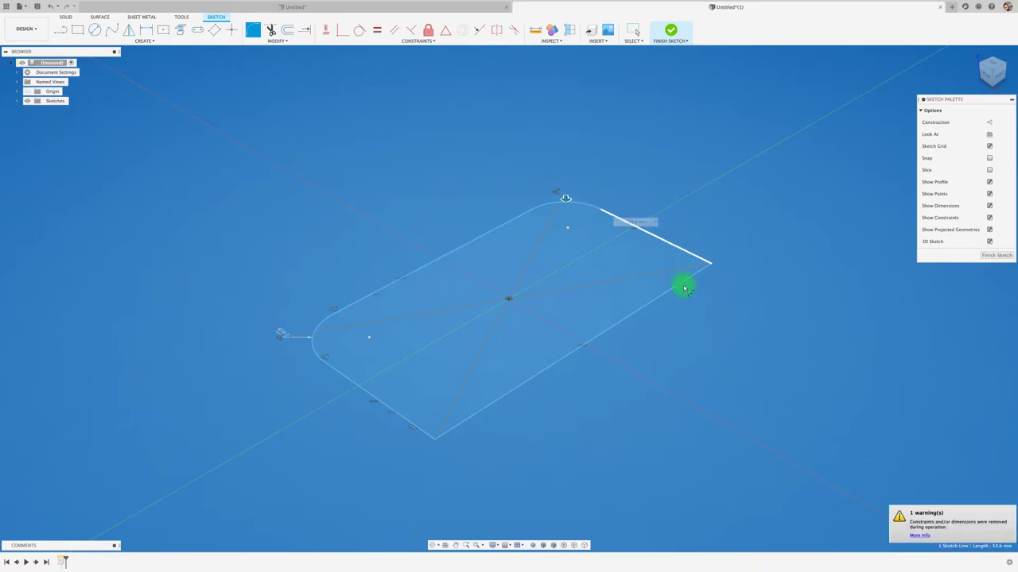
click(481, 406)
click(471, 415)
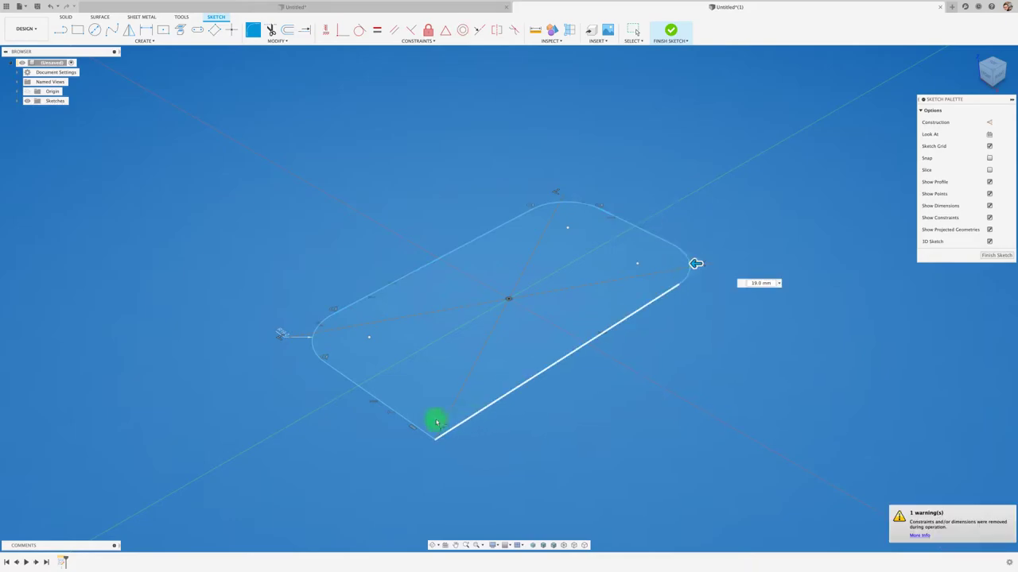
click(408, 416)
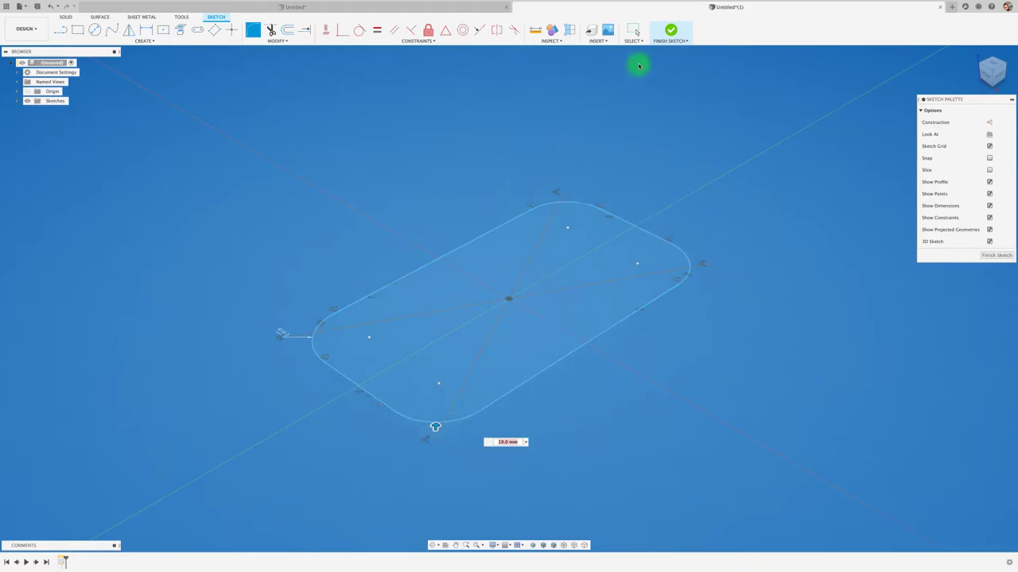
click(670, 32)
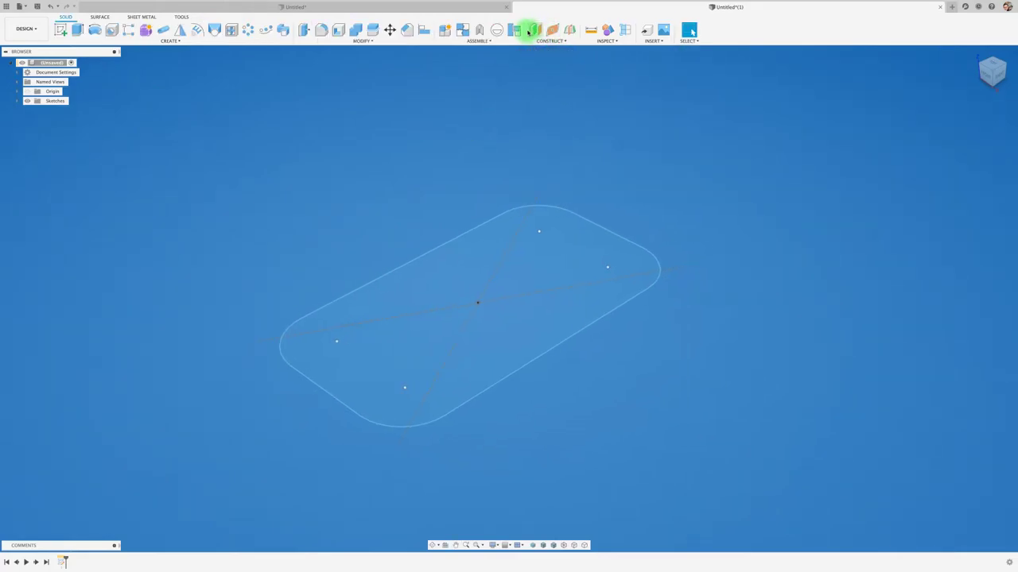
- Create an offset plane 67 mm above the rounded sole profile
click(505, 271)
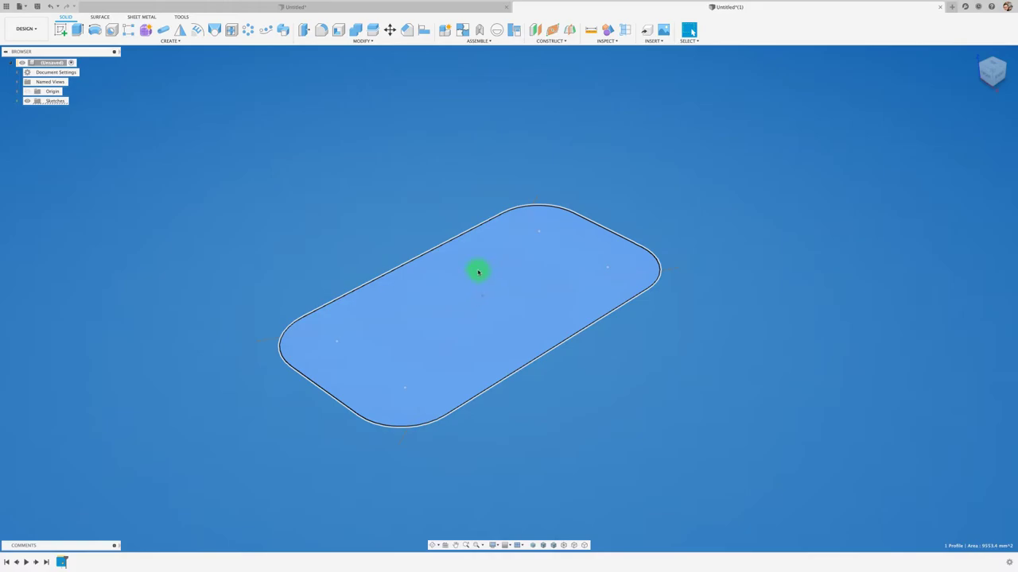
click(535, 30)
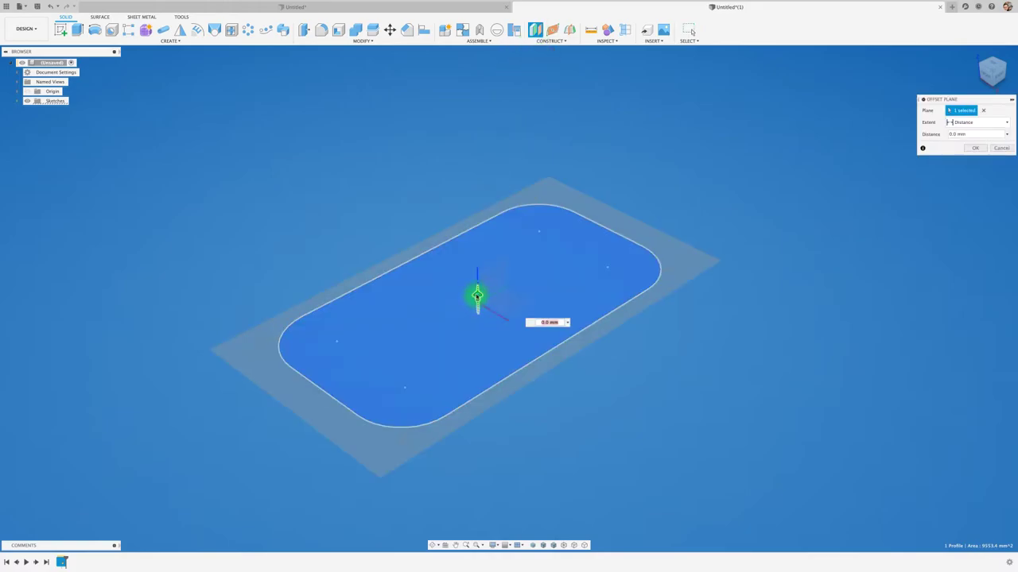
drag(477, 297, 473, 125)
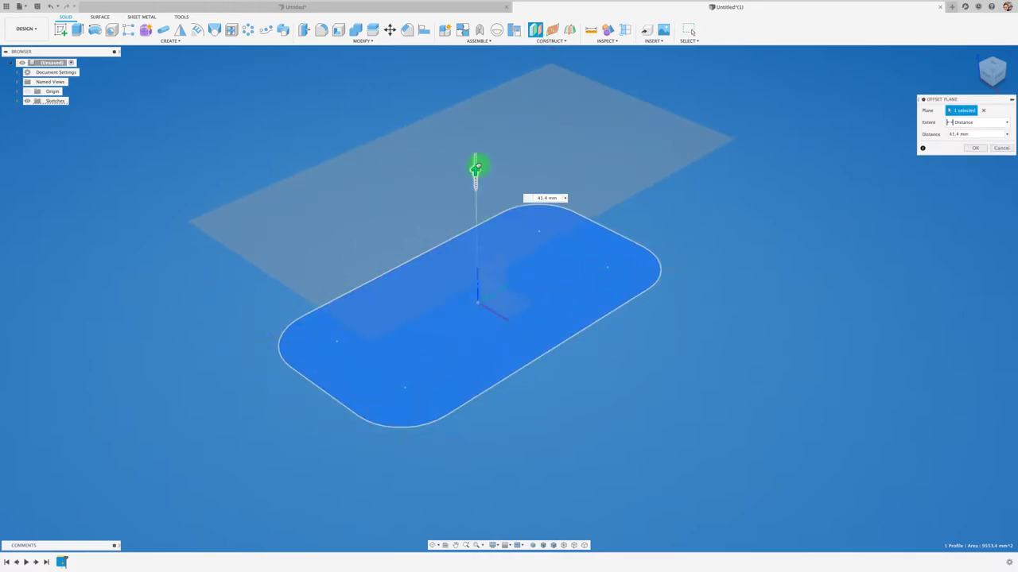
click(976, 148)
- On the offset plane, sketch a smaller center rectangle placed left of the origin
click(61, 29)
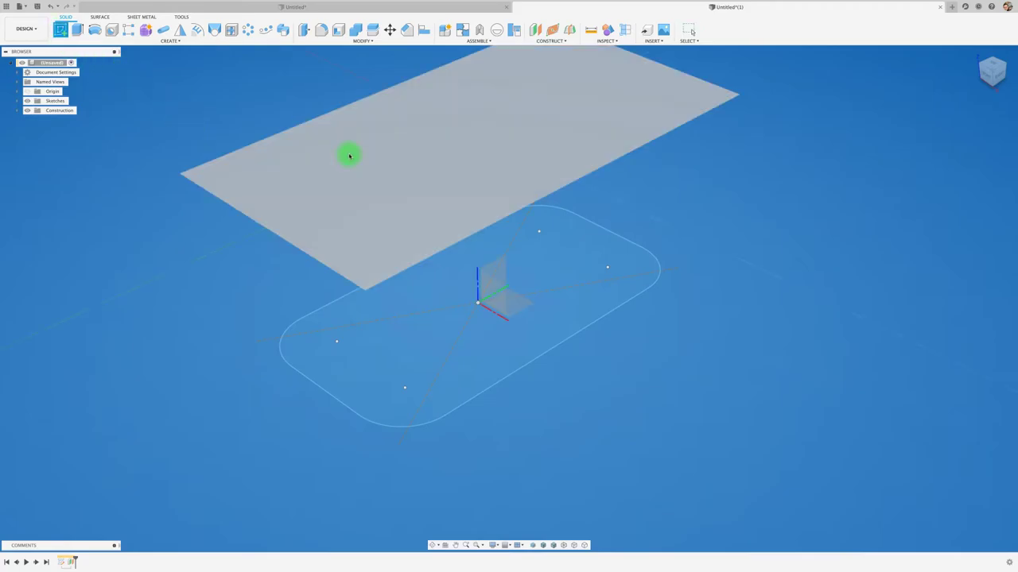
click(349, 155)
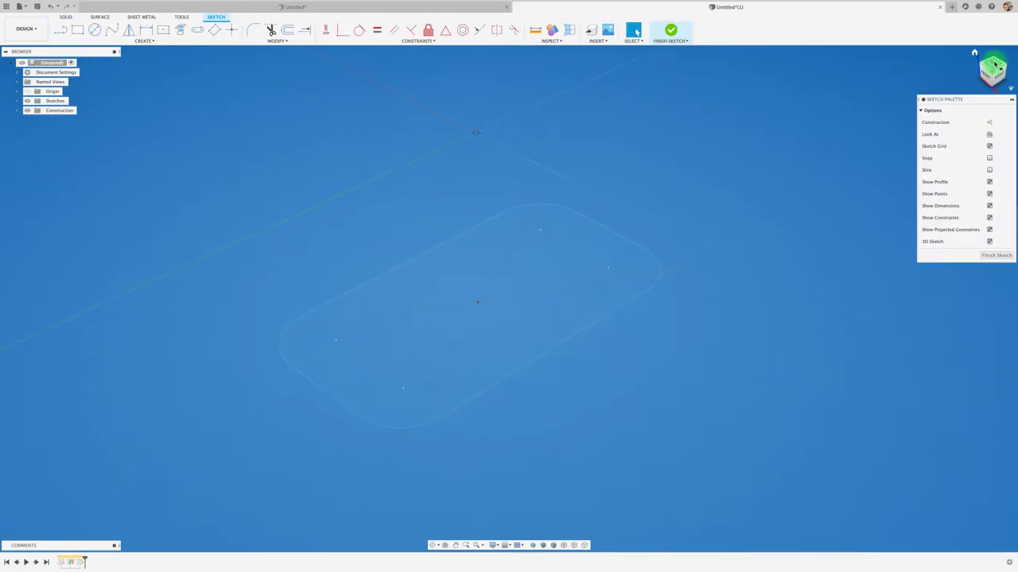
click(167, 30)
drag(384, 281, 455, 316)
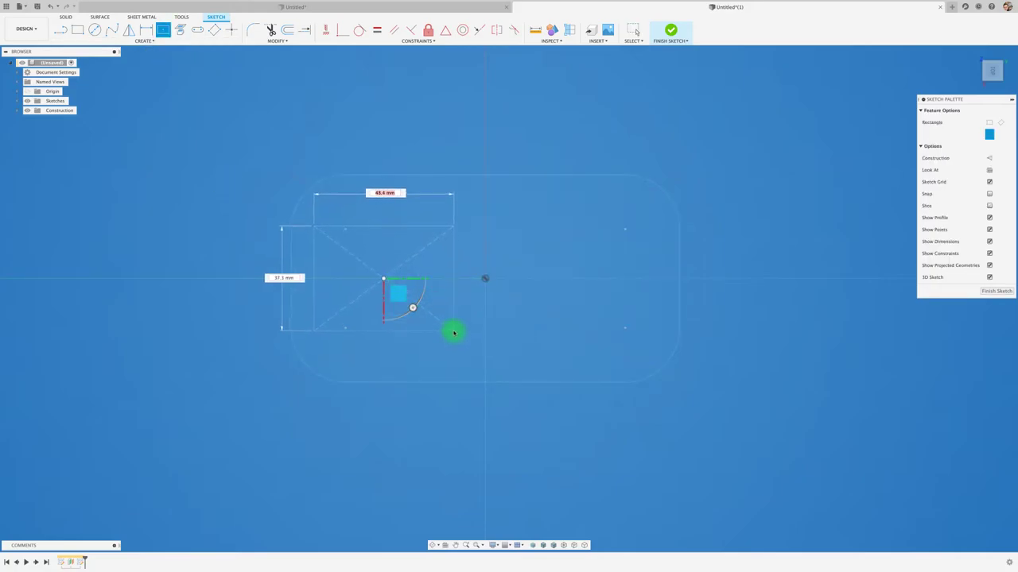
click(457, 328)
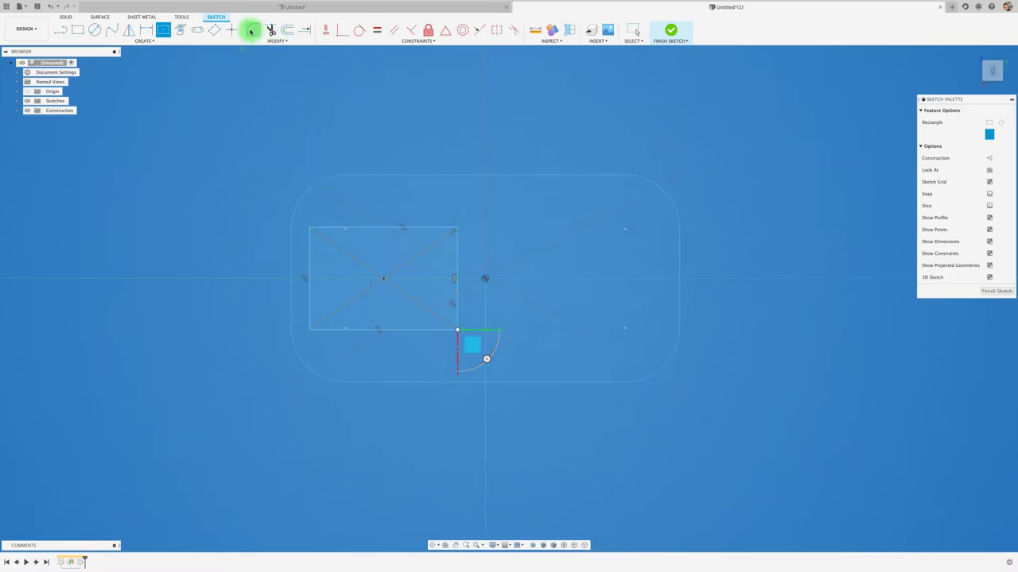
key(Escape)
- Round the rectangle's four corners with 9 mm fillets and finish the upper sketch
click(310, 250)
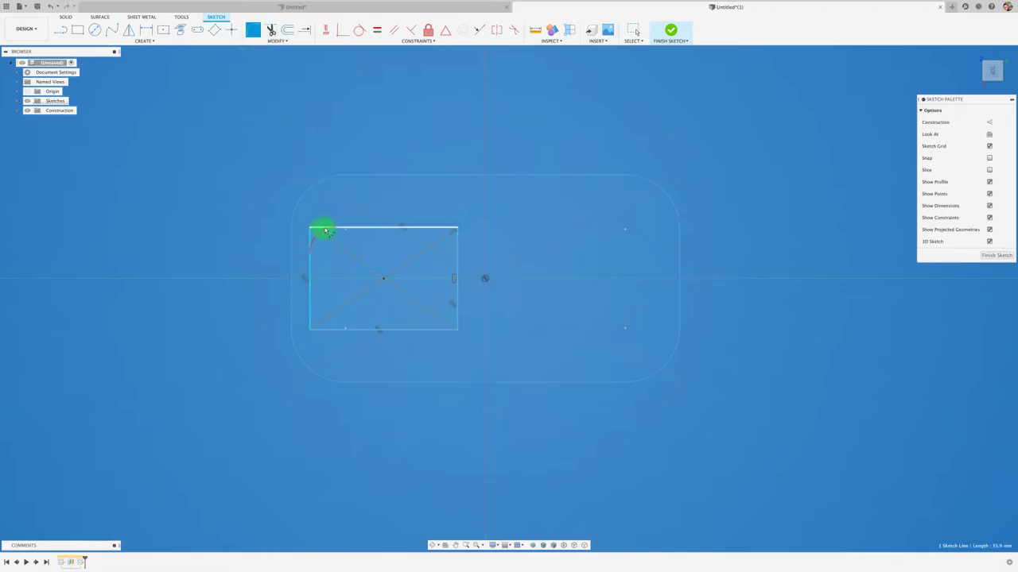
click(421, 229)
click(457, 238)
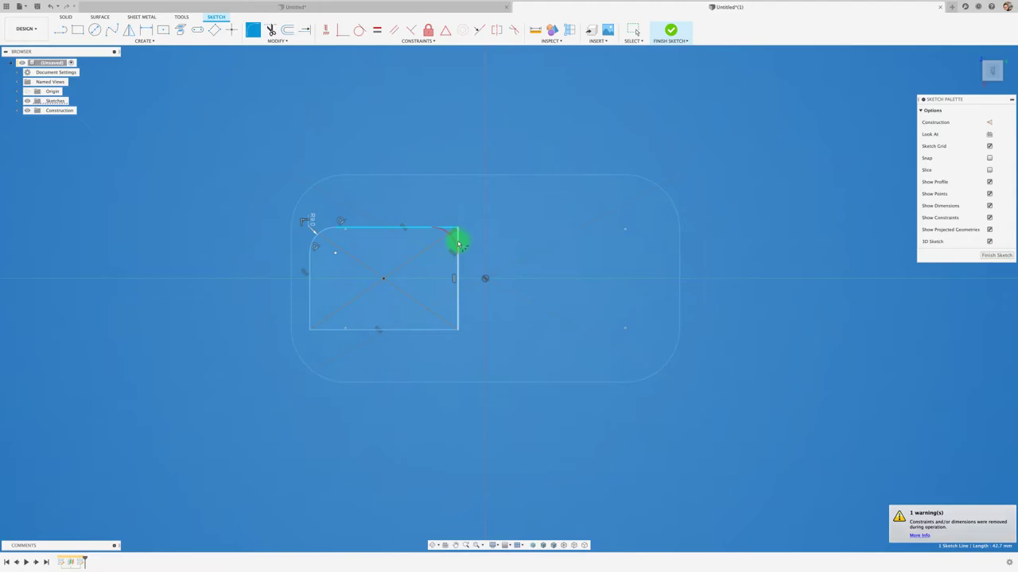
click(440, 328)
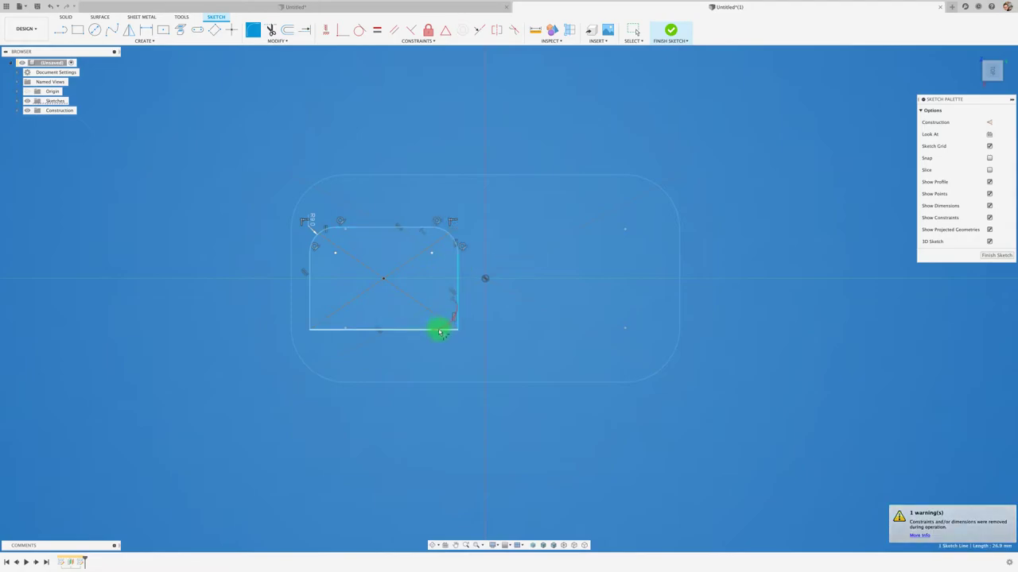
click(311, 312)
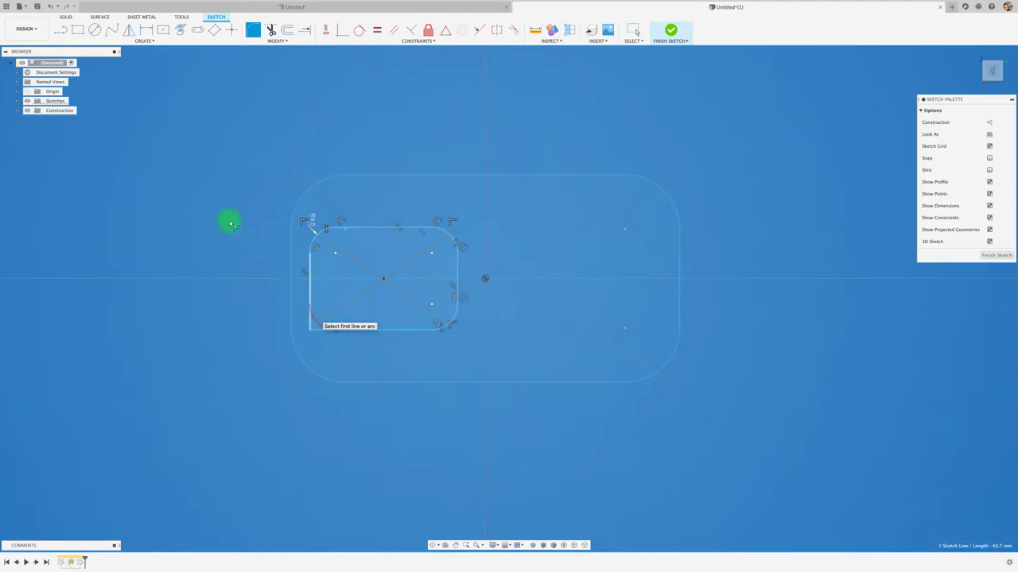
click(670, 32)
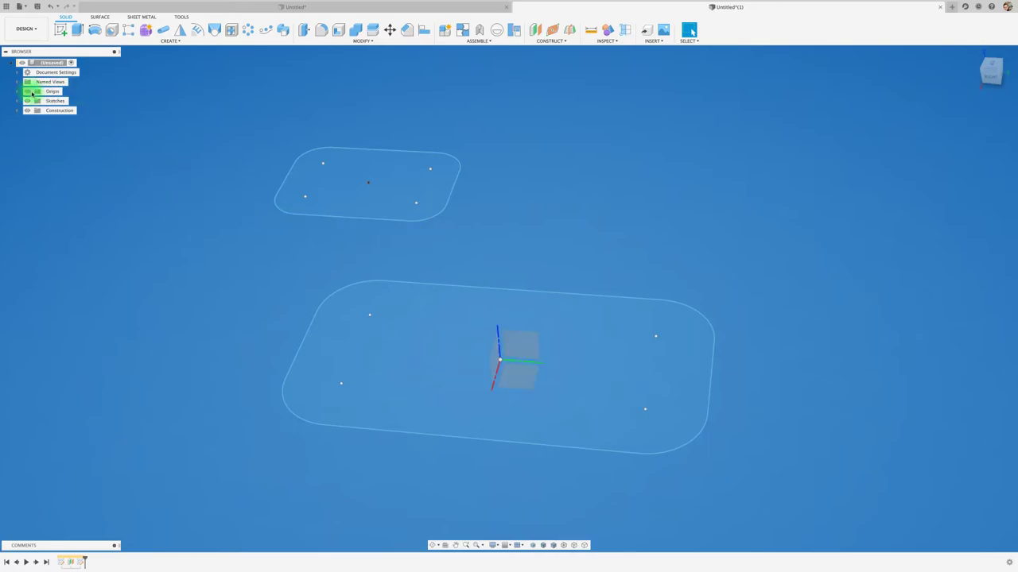
- Start a rail sketch on an upright origin plane, viewed straight on
click(60, 30)
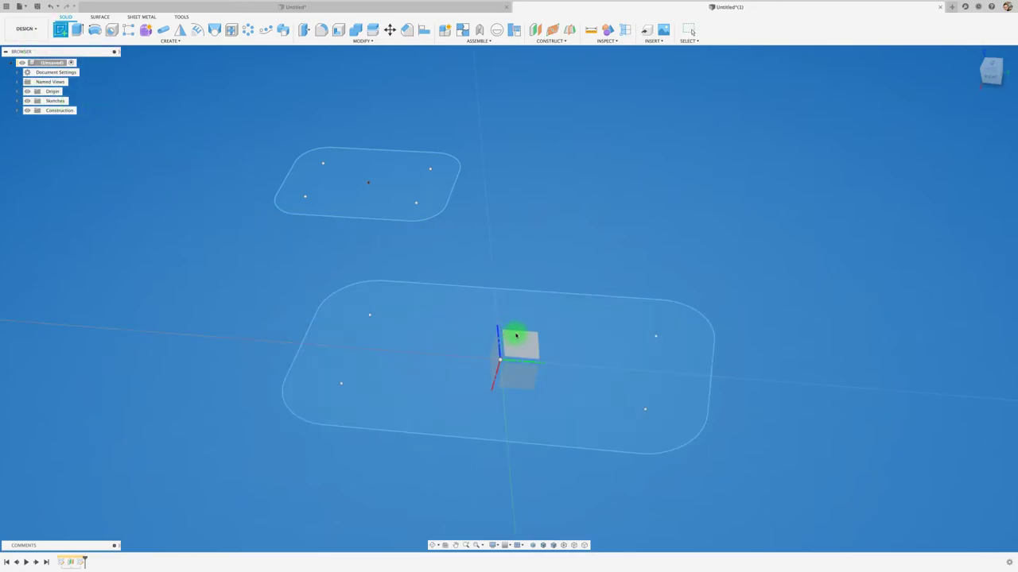
click(516, 338)
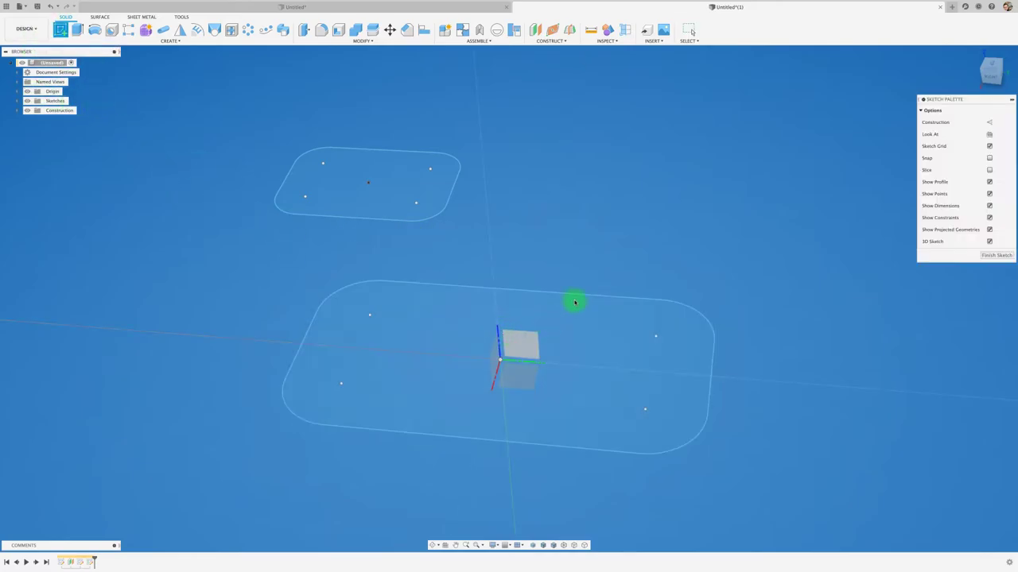
click(990, 76)
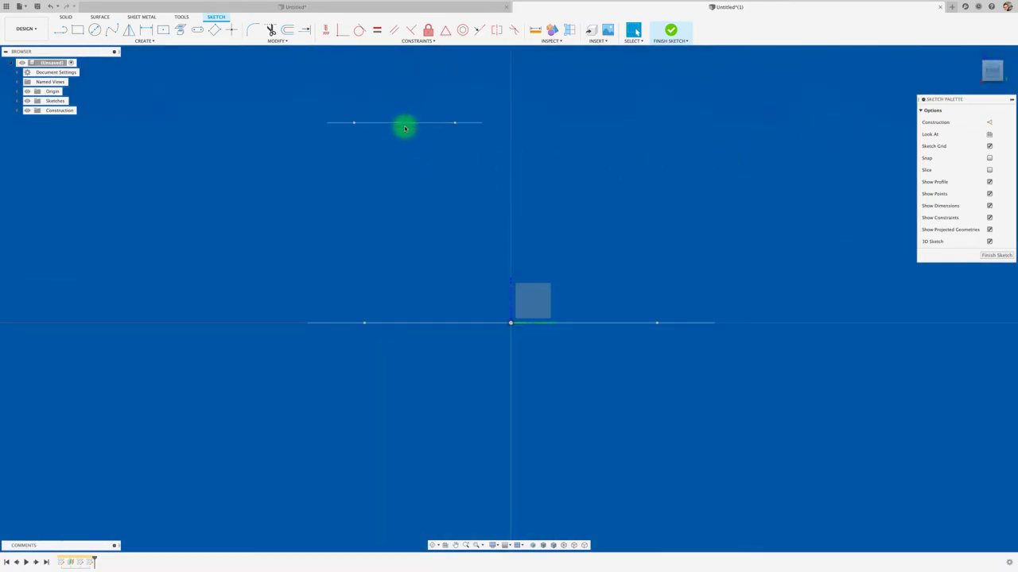
- Draw a four-point spline from the upper profile's edge to the sole origin, reshape it, and finish
click(112, 29)
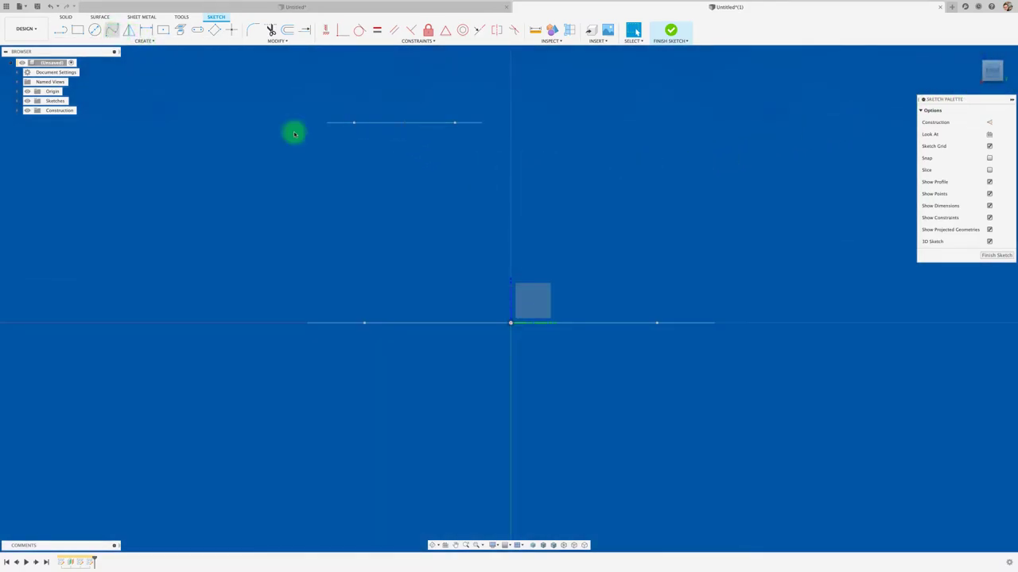
click(404, 123)
click(408, 197)
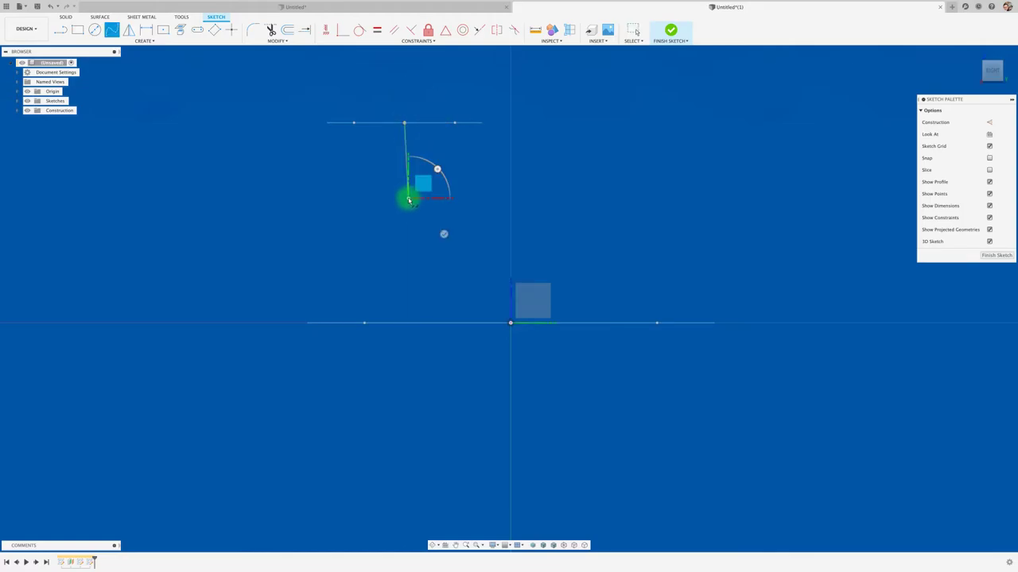
click(492, 260)
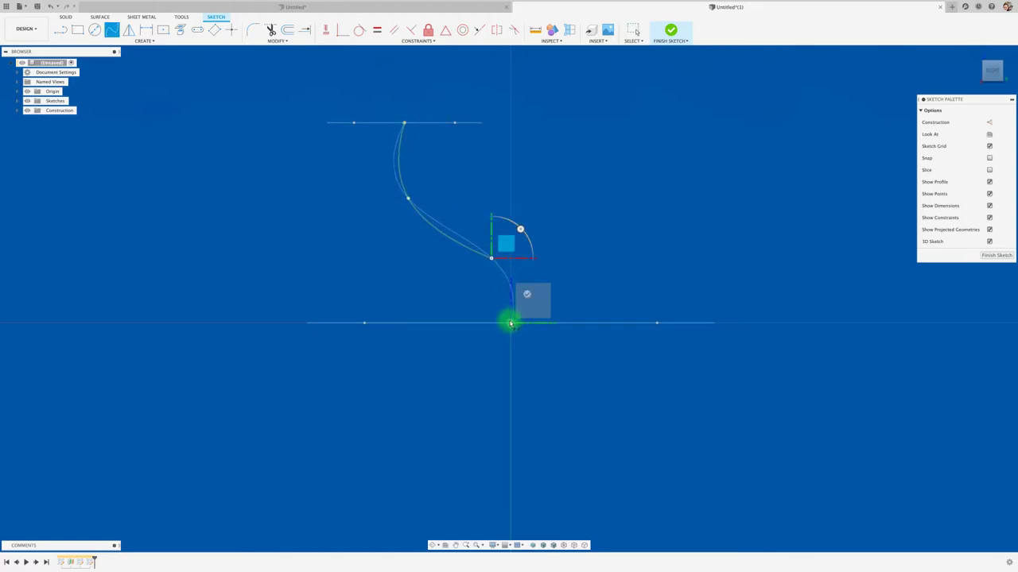
click(510, 323)
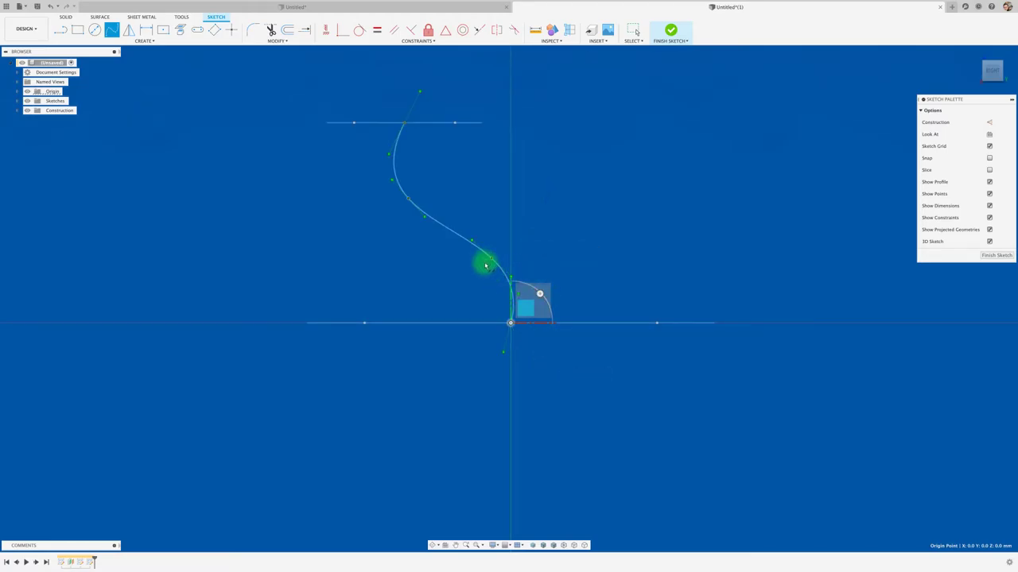
key(Escape)
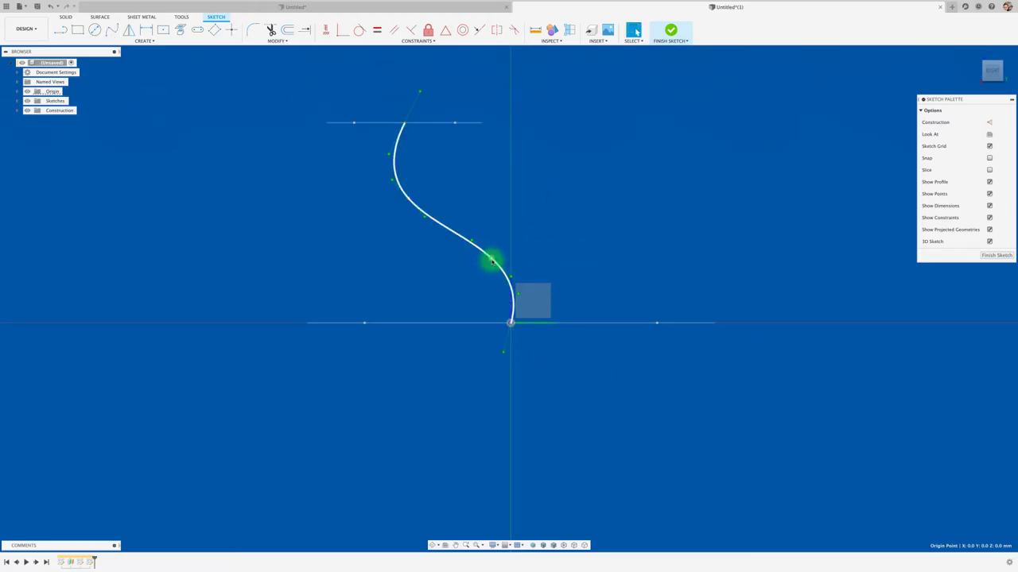
mouse_move(490, 259)
mouse_down()
mouse_move(574, 190)
mouse_move(478, 253)
mouse_up()
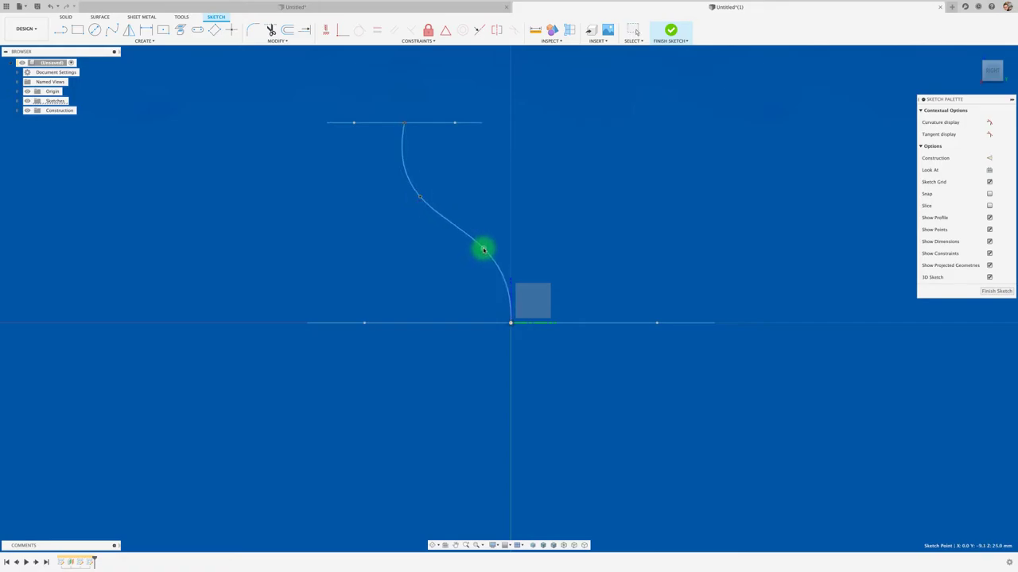
click(668, 56)
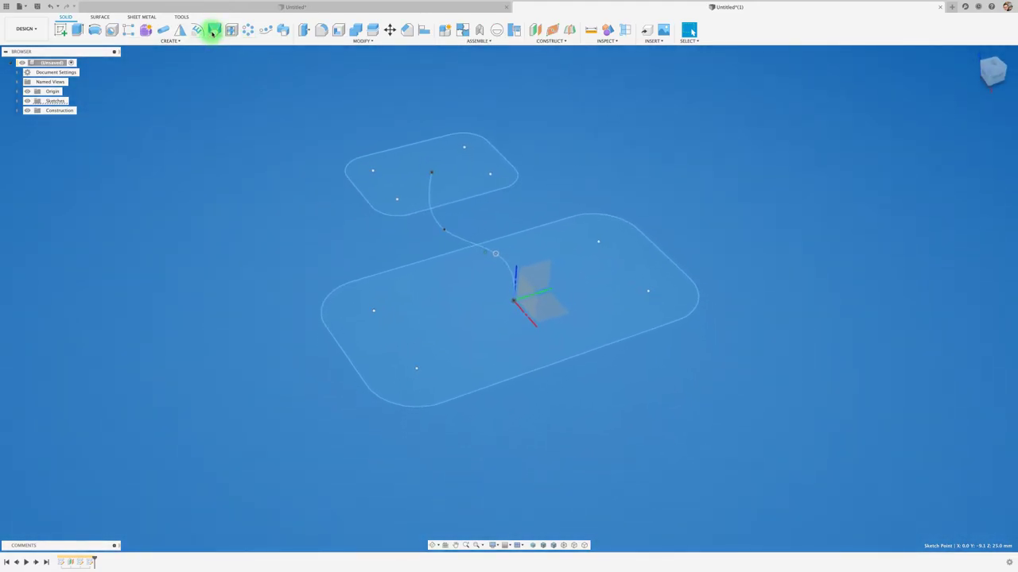
- Loft the sole to the upper profile, trying Direction at -3.3 weight before reverting Profile 3 to Connected
click(604, 229)
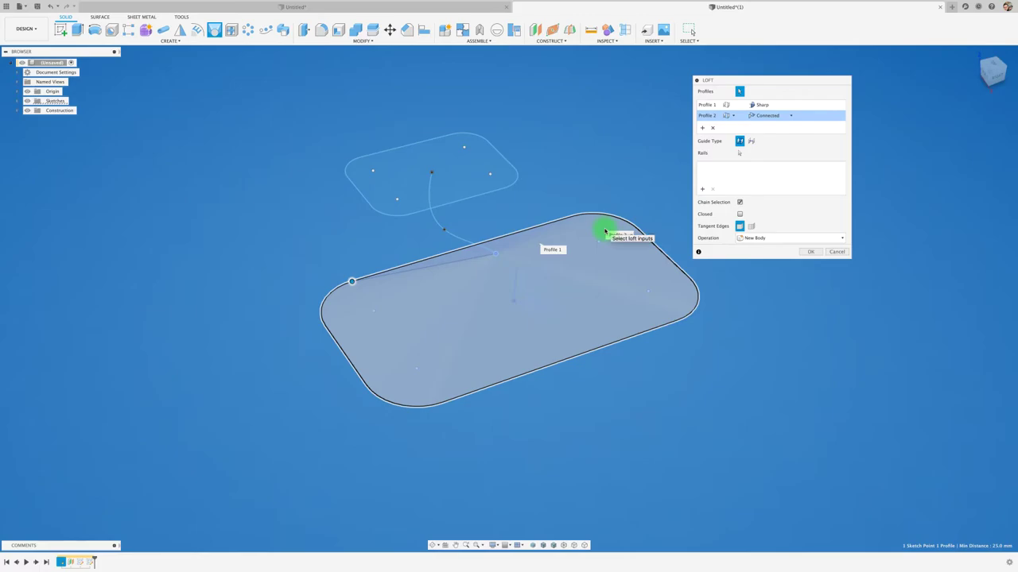
click(482, 166)
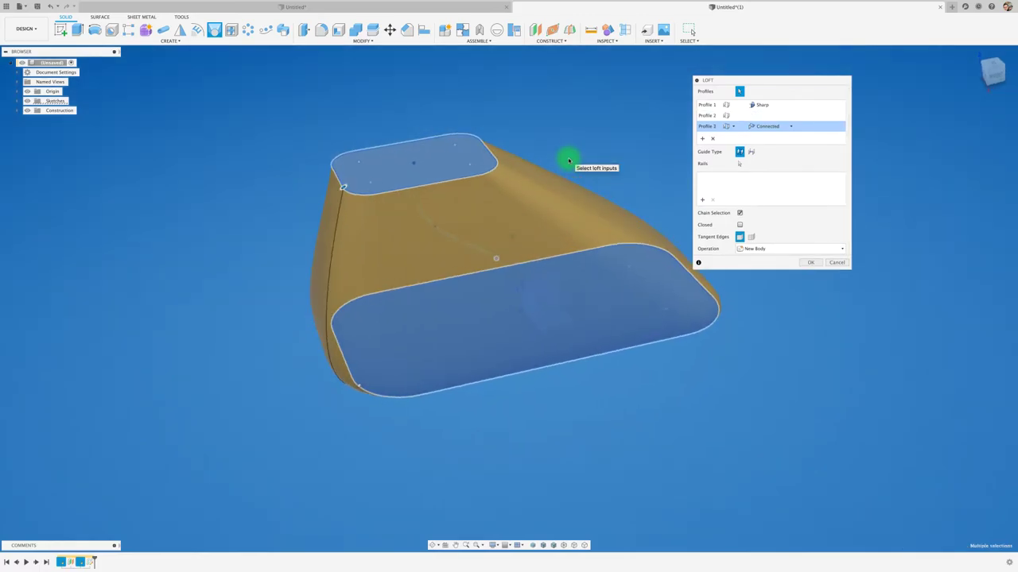
click(790, 127)
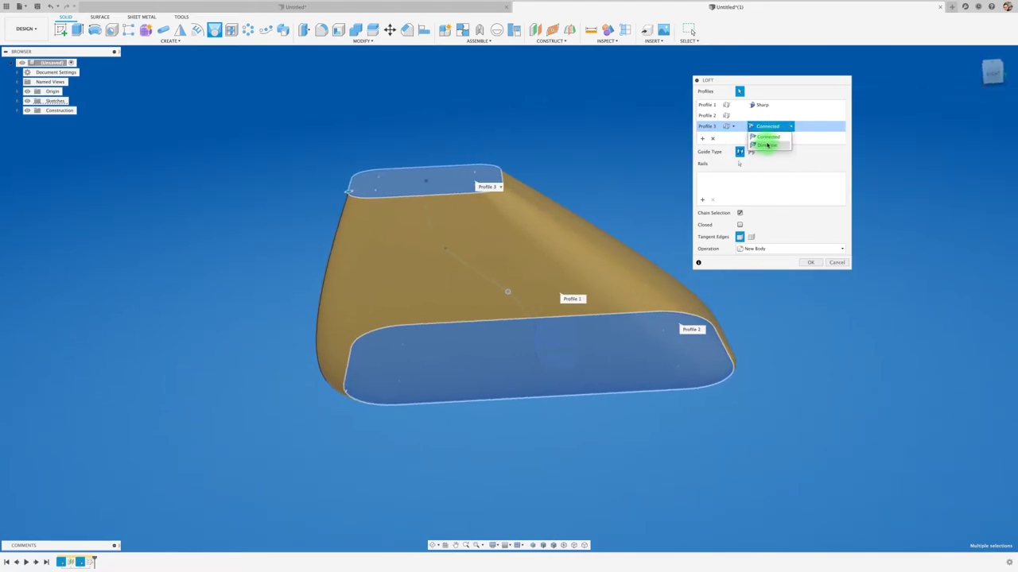
click(768, 146)
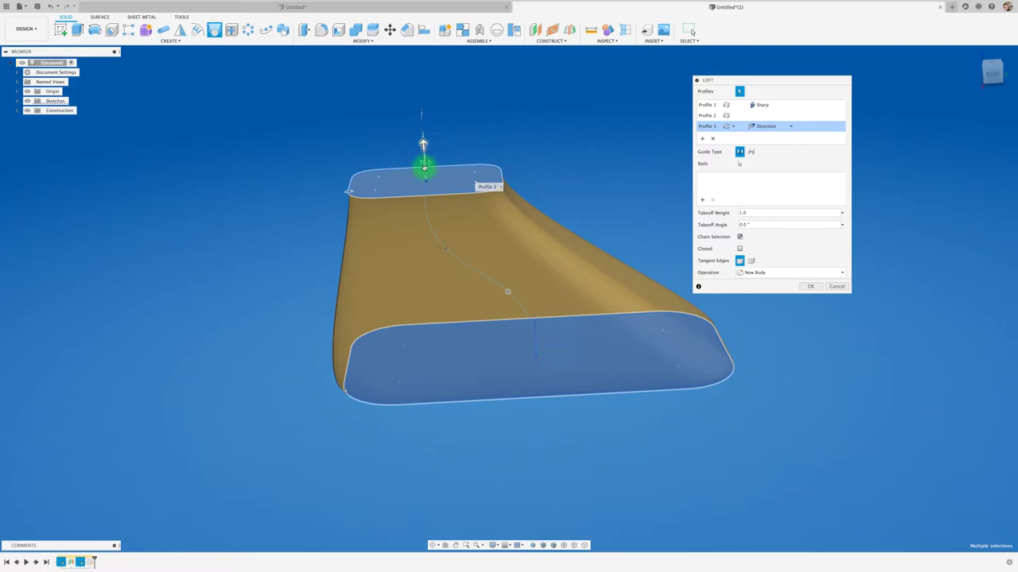
mouse_move(424, 167)
mouse_down()
mouse_move(438, 253)
mouse_move(418, 136)
mouse_move(425, 218)
mouse_up()
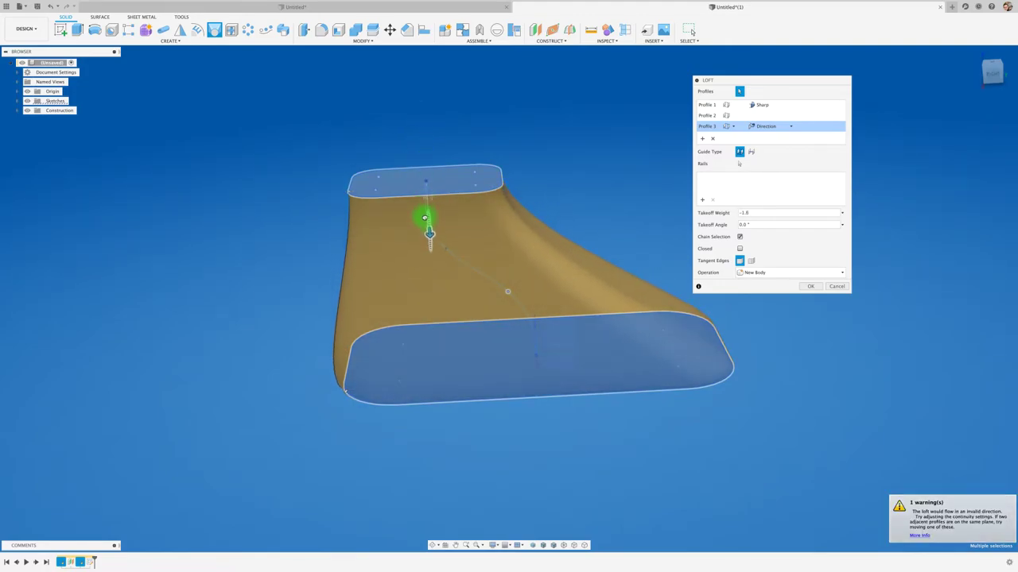
click(791, 127)
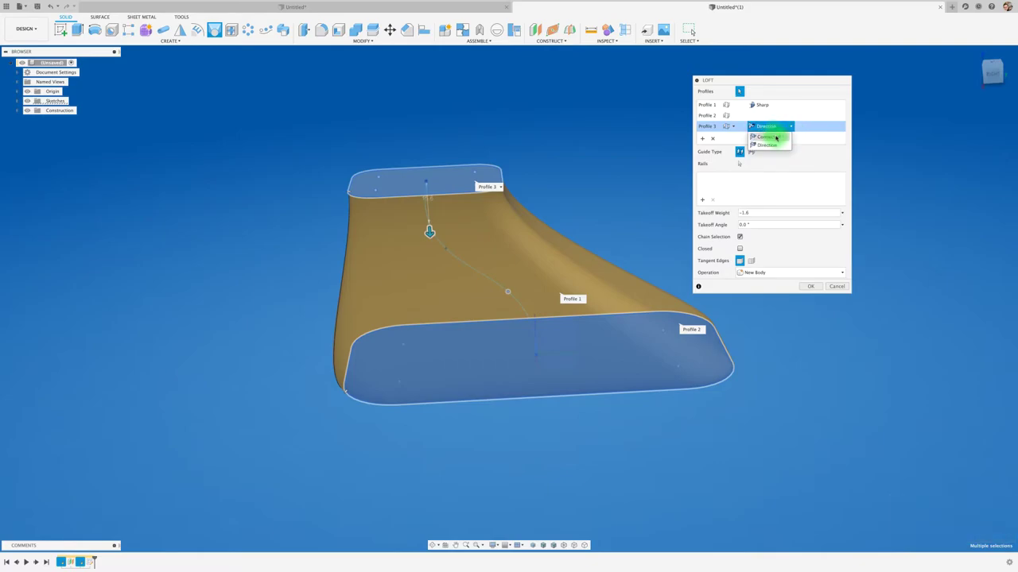
click(776, 138)
- Try Point Tangent at weight 1.6 on Profile 1, then revert it to Sharp
click(776, 105)
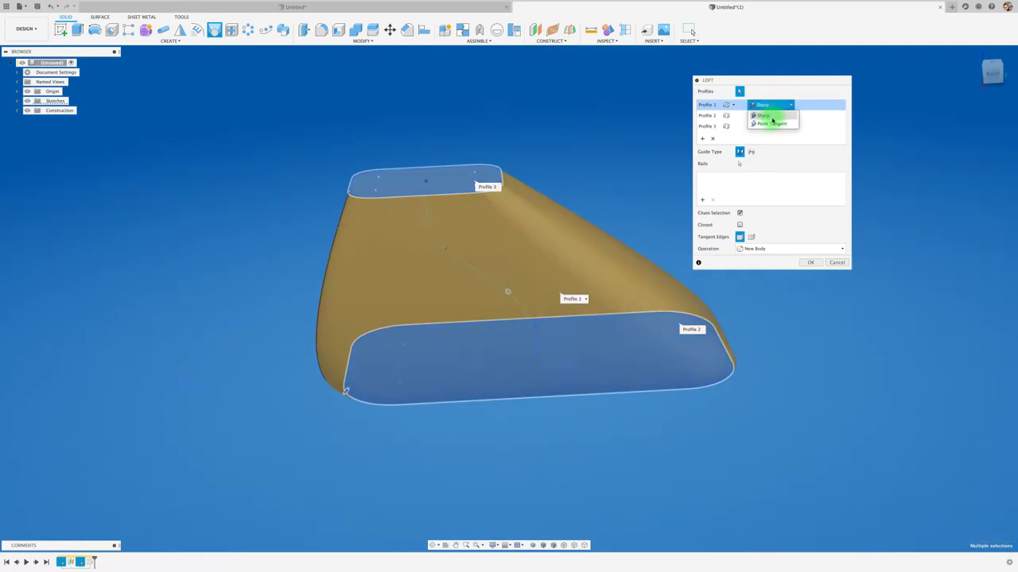
click(774, 124)
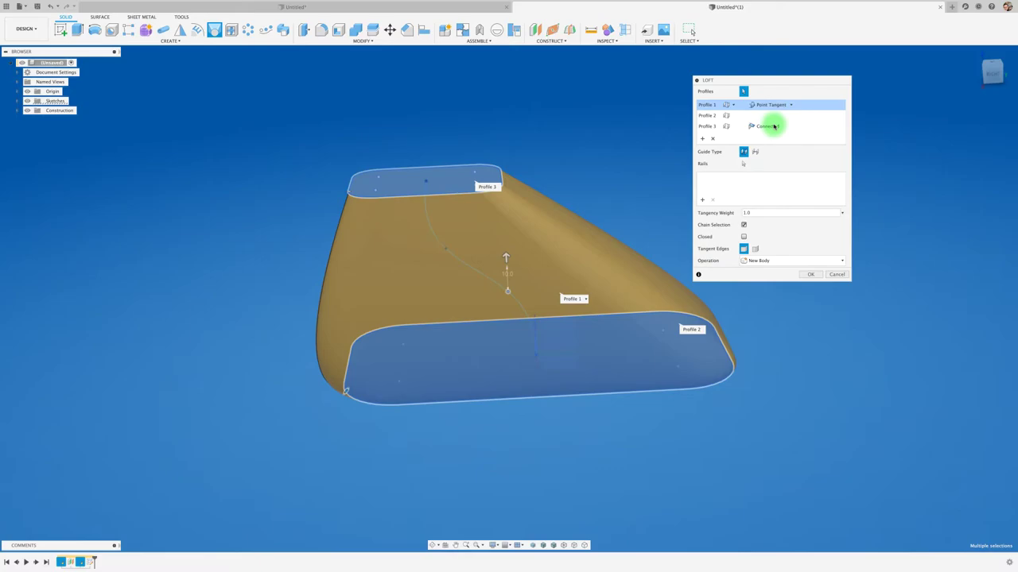
drag(505, 256, 506, 240)
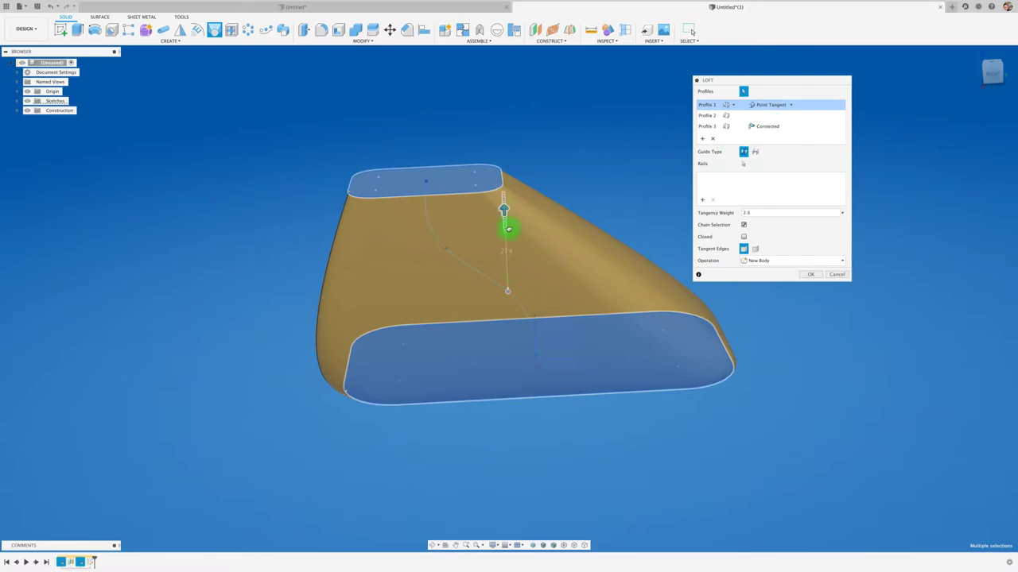
click(772, 105)
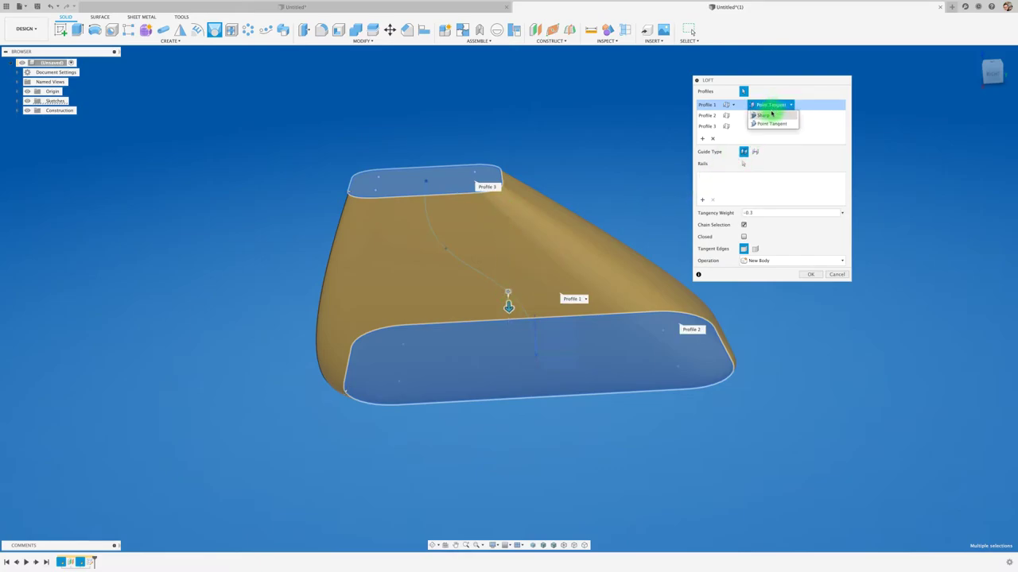
click(768, 114)
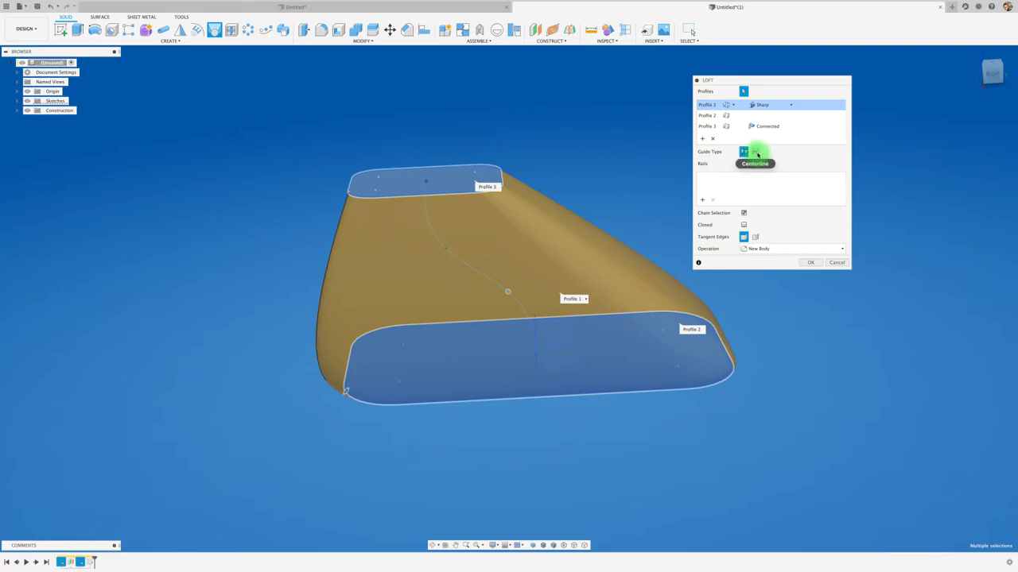
- Switch the loft guide type to Centerline and select the spline as the centerline
click(756, 152)
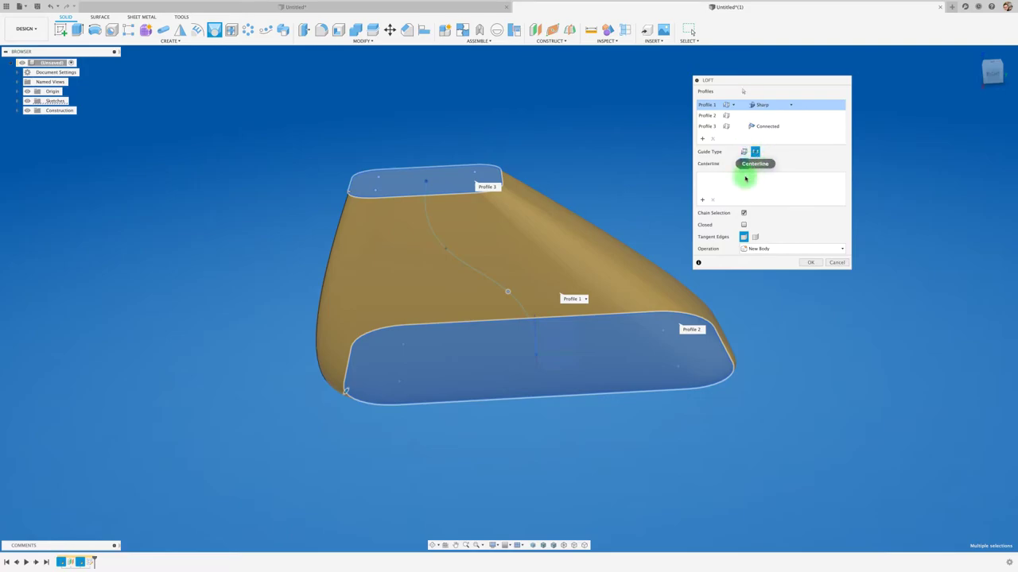
click(484, 278)
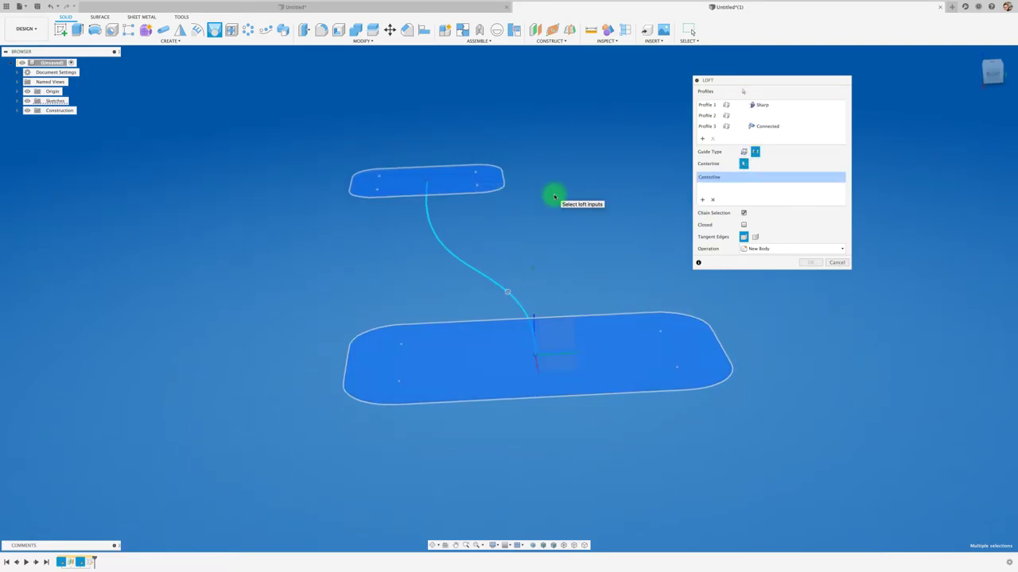
shift+middle_drag(554, 196, 554, 197)
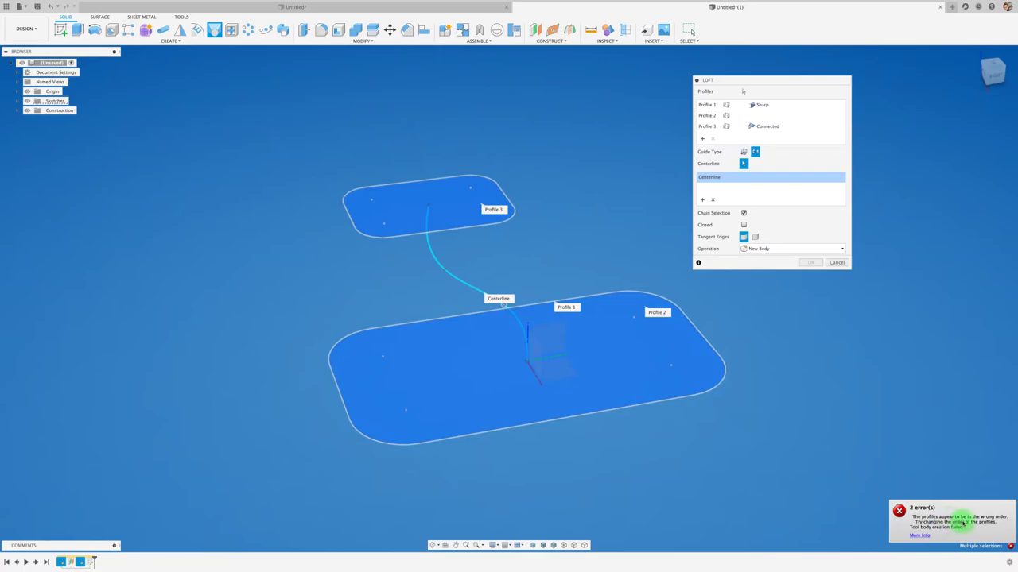
click(503, 308)
- Commit the loft, undo it with Ctrl+Z, and switch to the front view
click(834, 262)
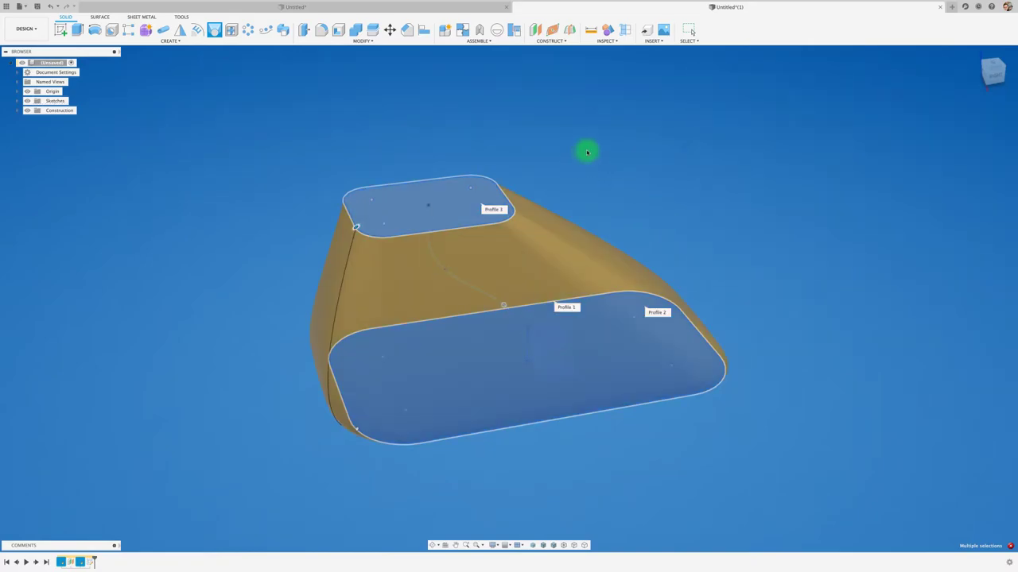
key(ctrl+z)
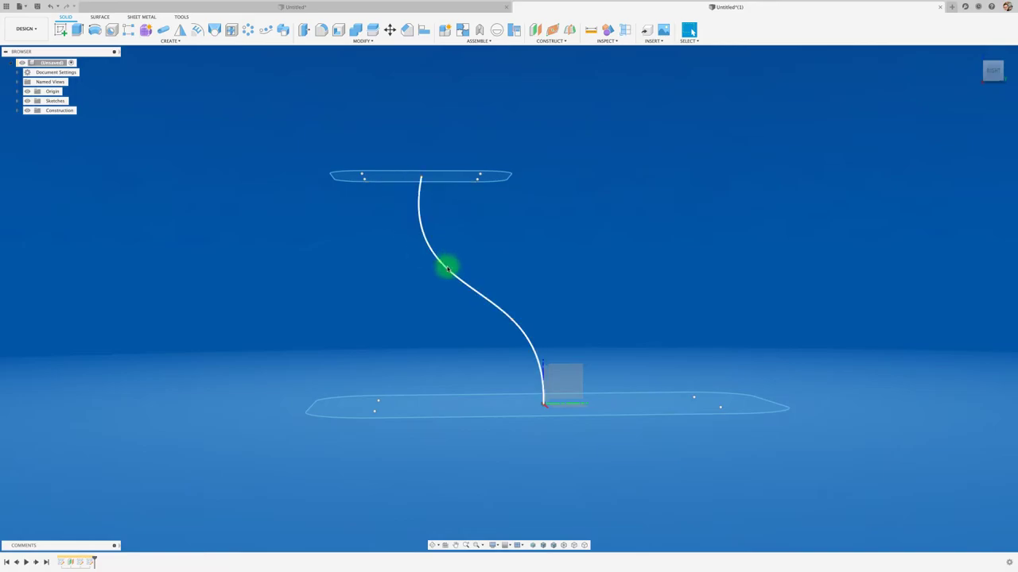
click(993, 72)
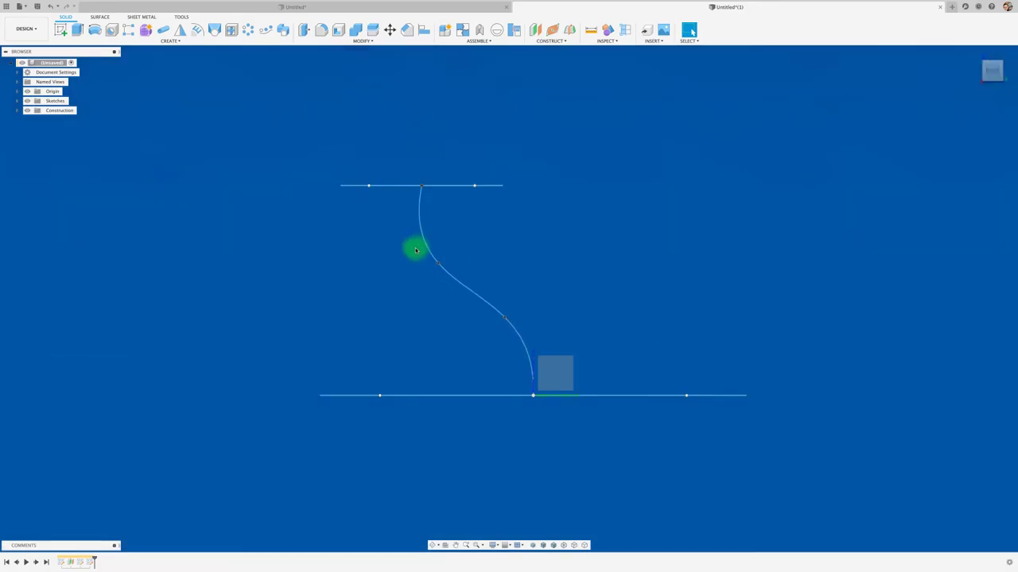
- Reshape the spline by dragging its middle and lower fit points, then return to a 3D view
drag(442, 265, 450, 265)
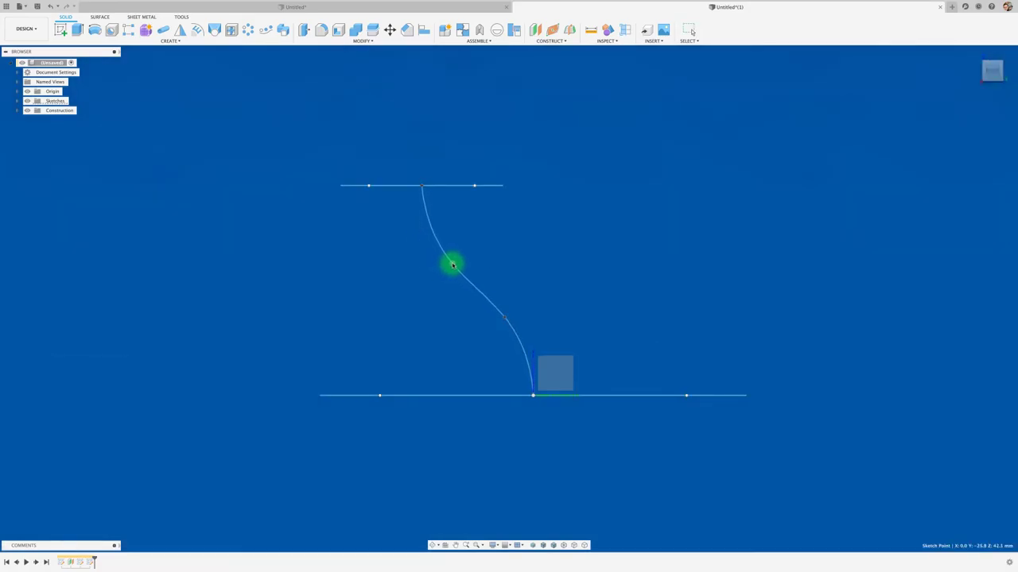
click(507, 320)
drag(504, 319, 507, 315)
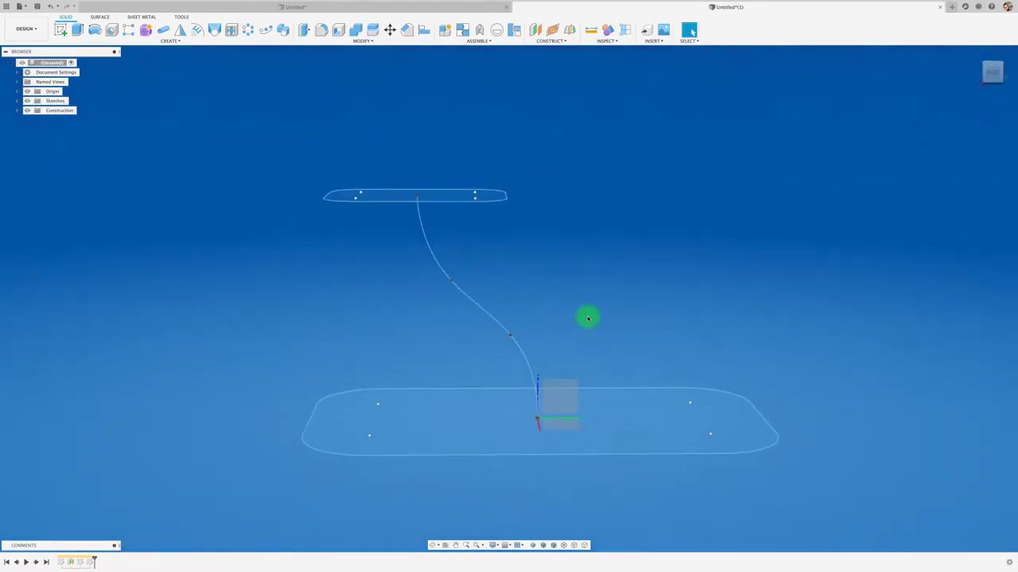
mouse_move(588, 318)
shift+middle_down()
mouse_move(255, 236)
mouse_move(246, 113)
mouse_move(213, 38)
shift+middle_up()
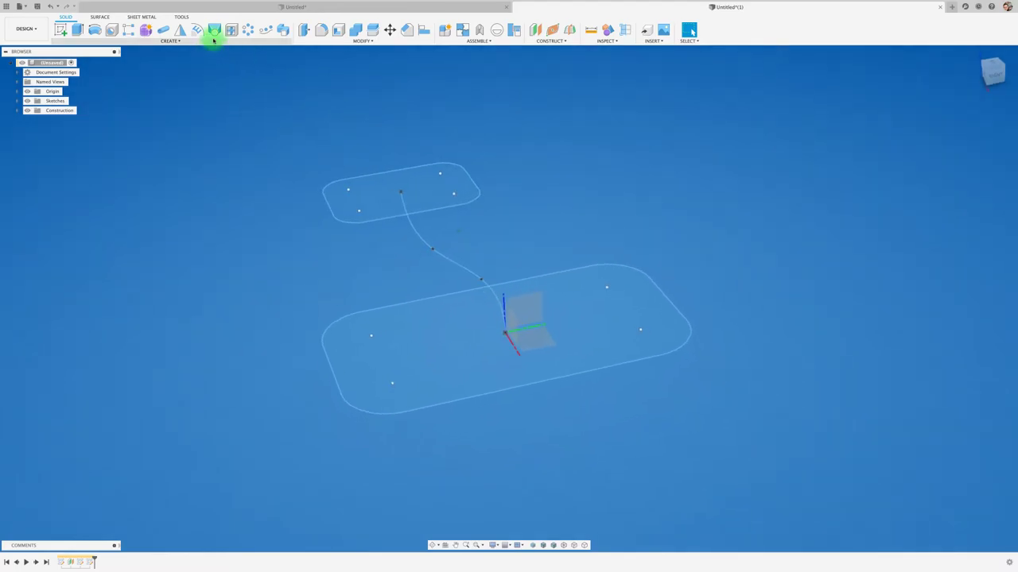
click(213, 35)
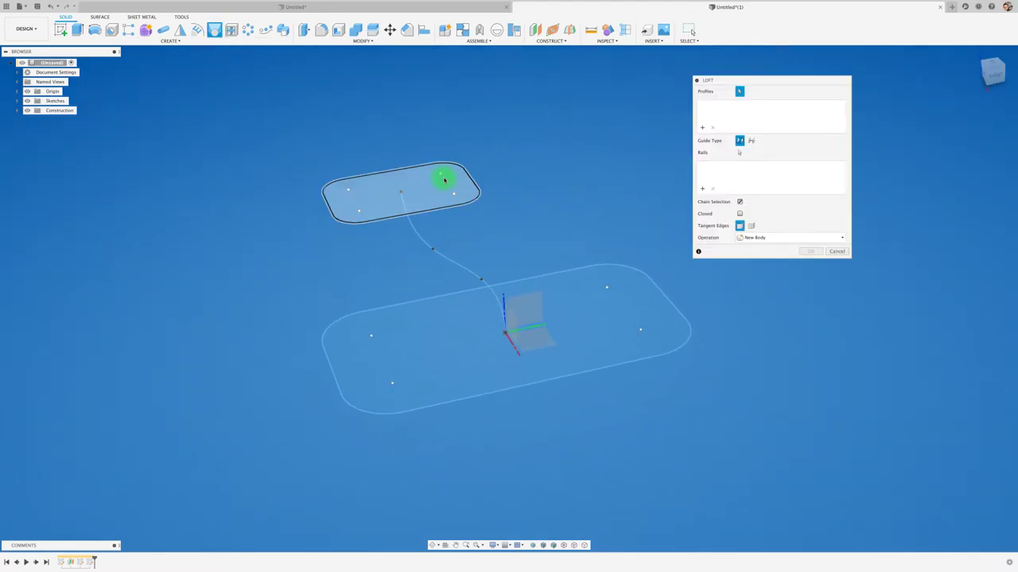
- Set up a loft from the upper to the large rounded profile with the spline as centerline
click(443, 178)
click(586, 288)
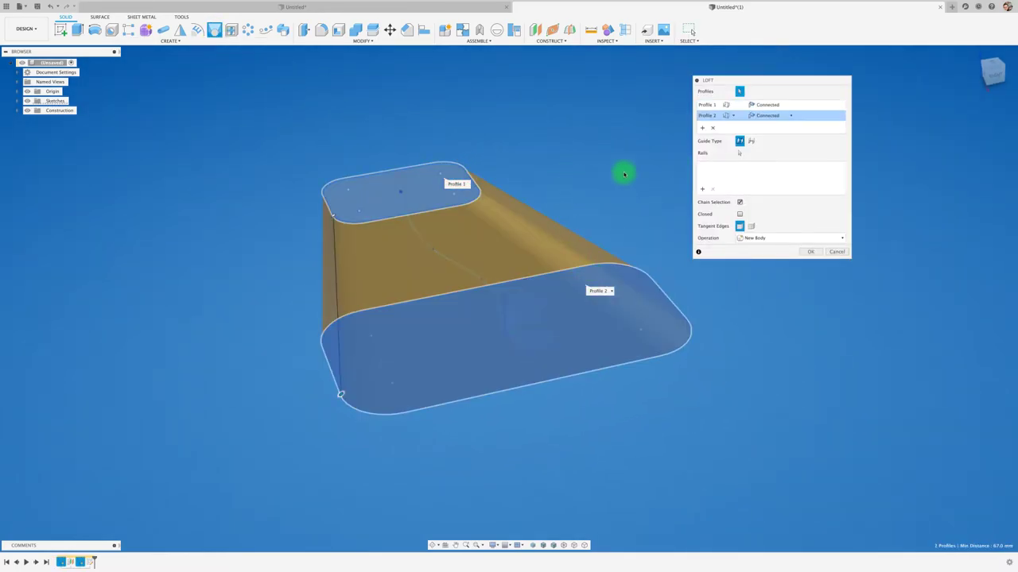
click(751, 142)
click(458, 264)
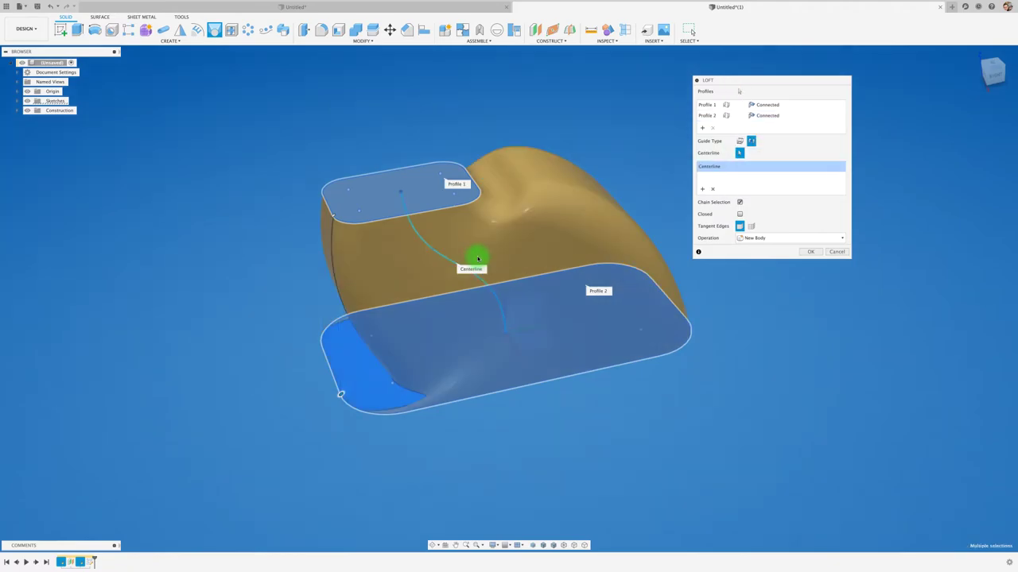
shift+scroll(478, 258, up, 2)
shift+scroll(478, 258, up, 2)
shift+scroll(478, 259, up, 2)
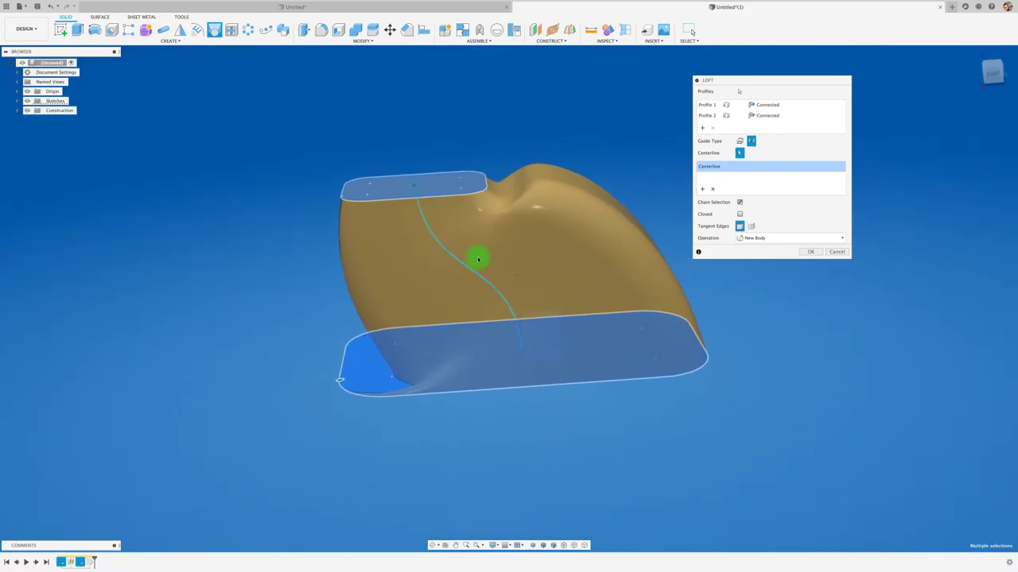
shift+scroll(477, 259, up, 2)
shift+scroll(478, 258, down, 3)
shift+scroll(478, 258, down, 2)
shift+scroll(478, 258, down, 2)
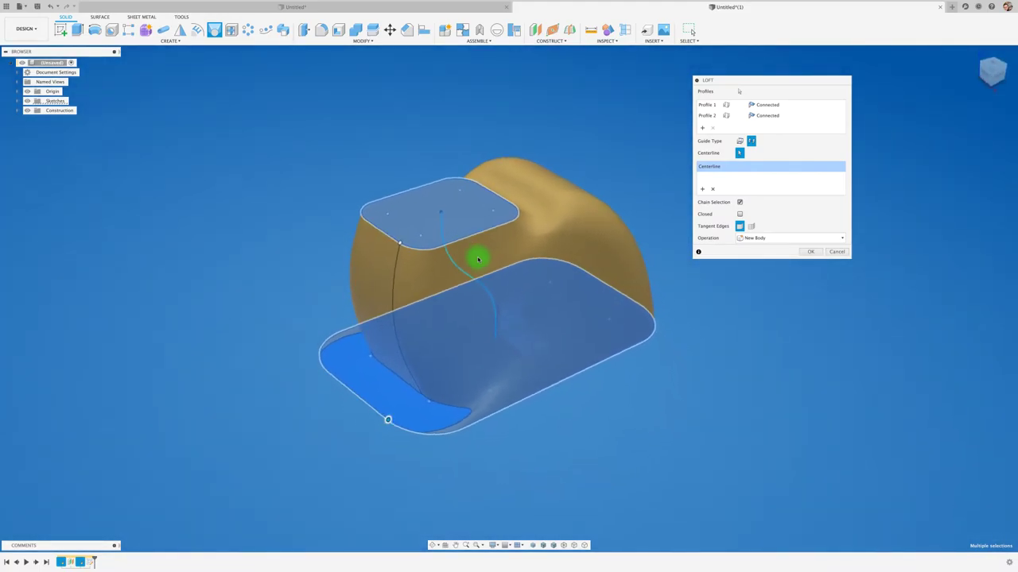
shift+scroll(478, 258, down, 2)
shift+scroll(478, 258, left, 2)
shift+scroll(478, 258, left, 2)
shift+scroll(478, 258, left, 2)
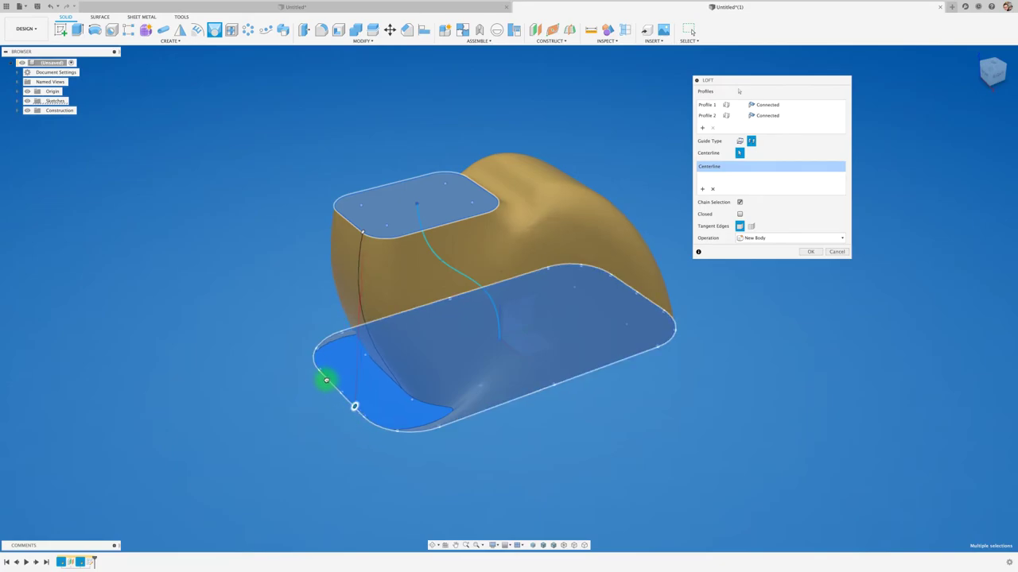
- Slide the loft's alignment point, commit it as a new body, then switch to the other Untitled design
mouse_move(355, 406)
mouse_down()
mouse_move(372, 322)
mouse_move(538, 396)
mouse_move(343, 392)
mouse_up()
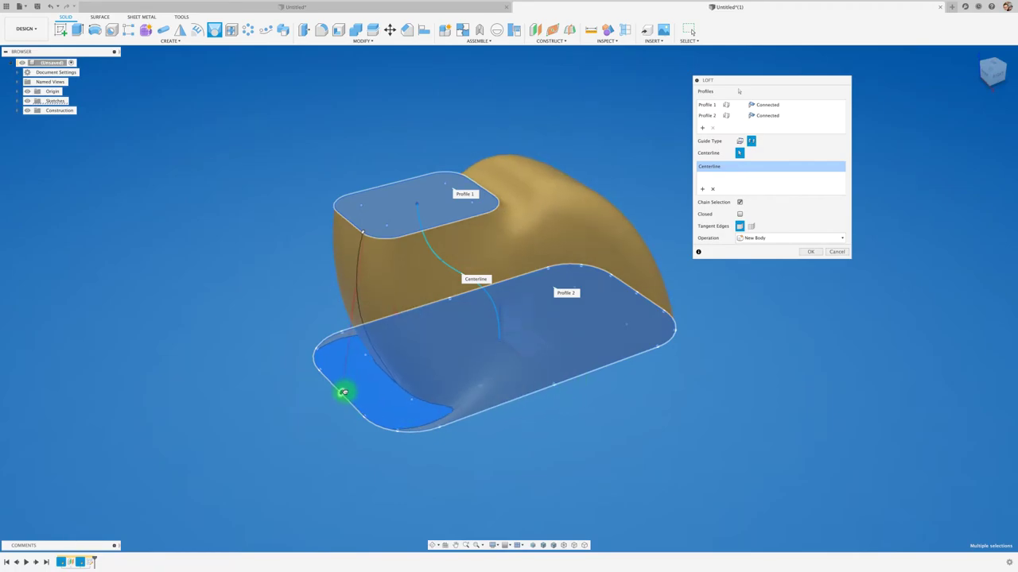
shift+middle_drag(409, 358, 408, 358)
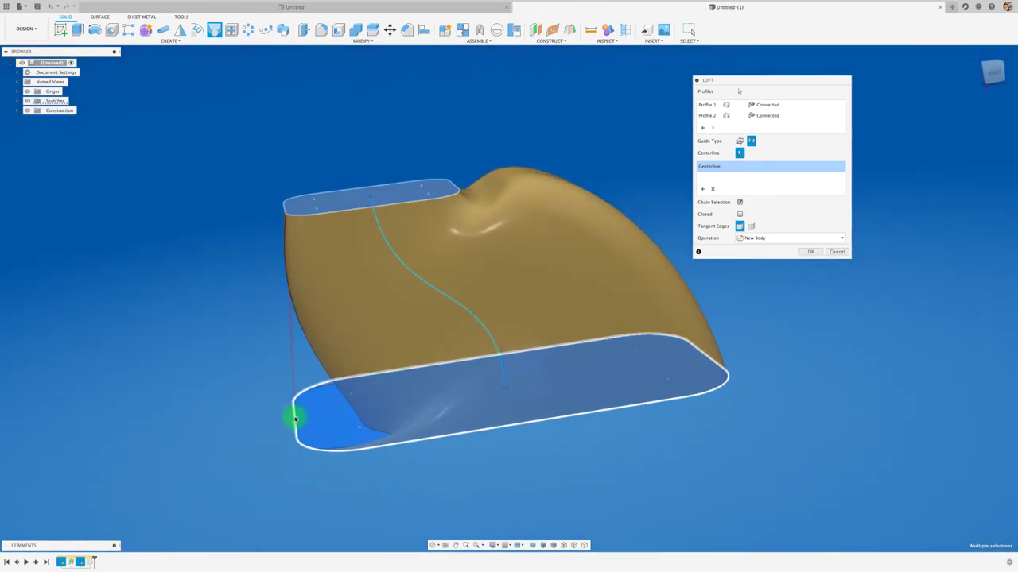
click(816, 251)
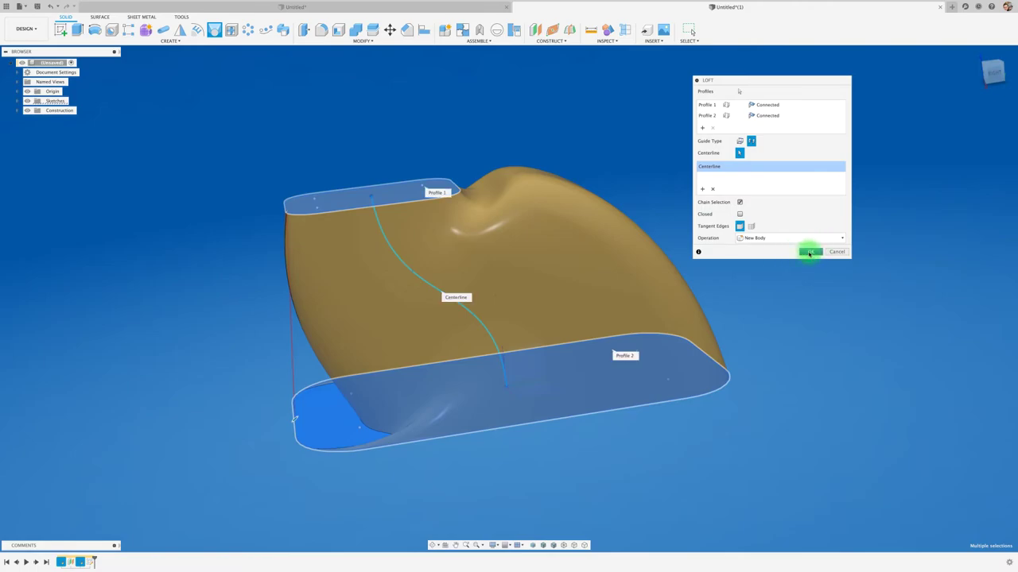
click(809, 252)
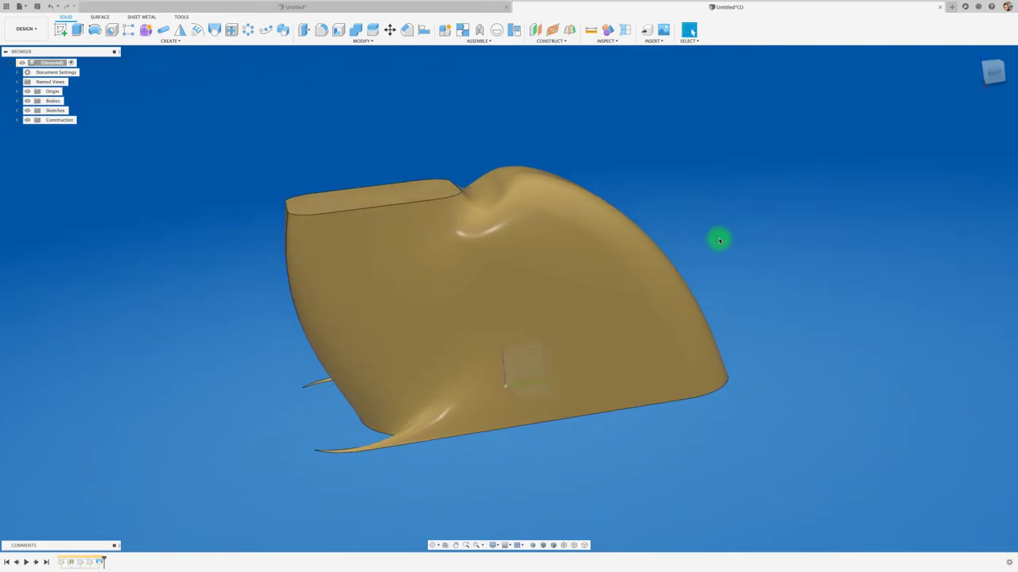
mouse_move(718, 238)
shift+middle_down()
mouse_move(657, 292)
mouse_move(417, 146)
mouse_move(402, 100)
shift+middle_up()
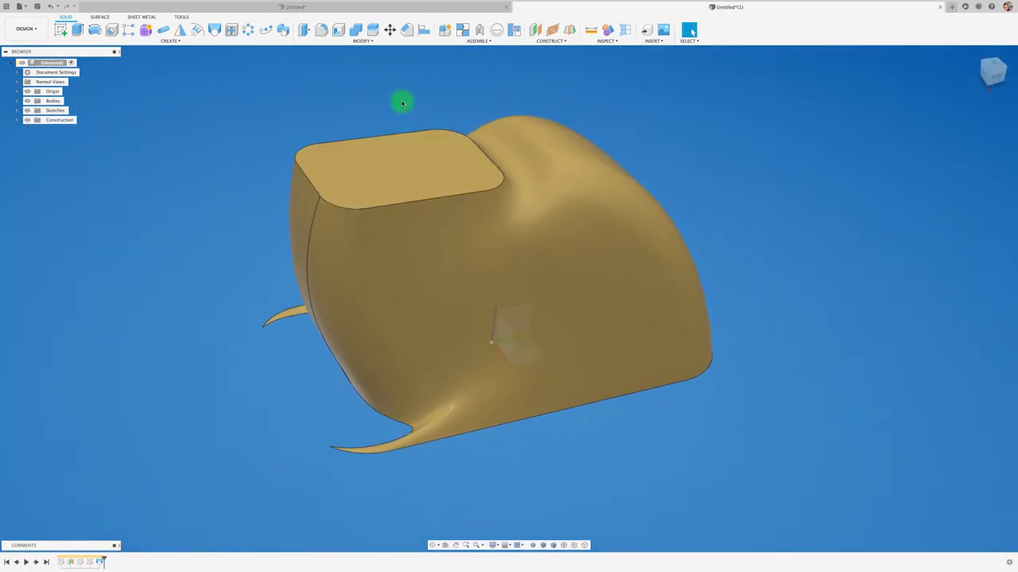
click(390, 8)
- Undo the pink loft body, delete the upper spline rail, and clear the selection
shift+middle_drag(384, 144, 254, 177)
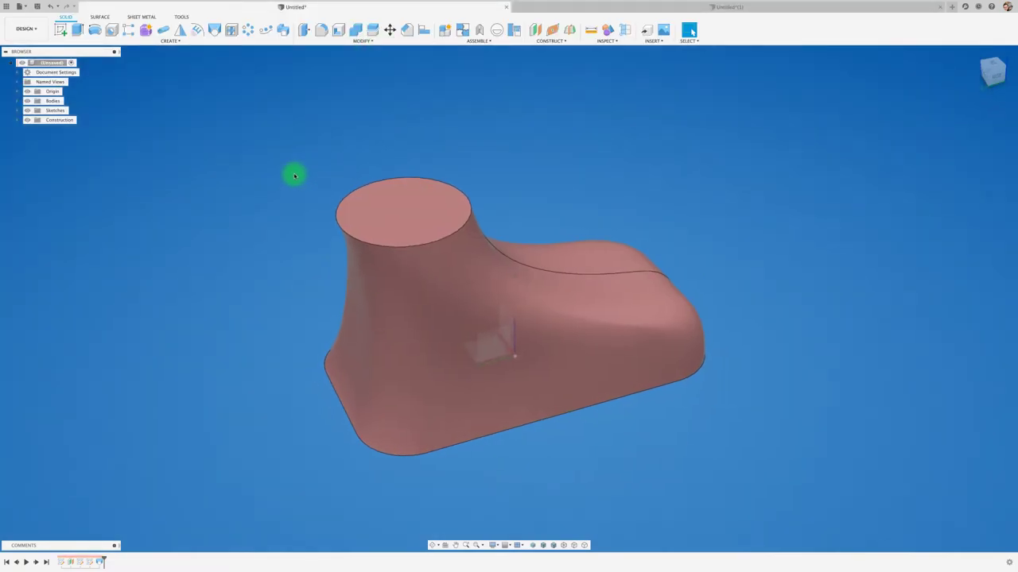
key(ctrl+z)
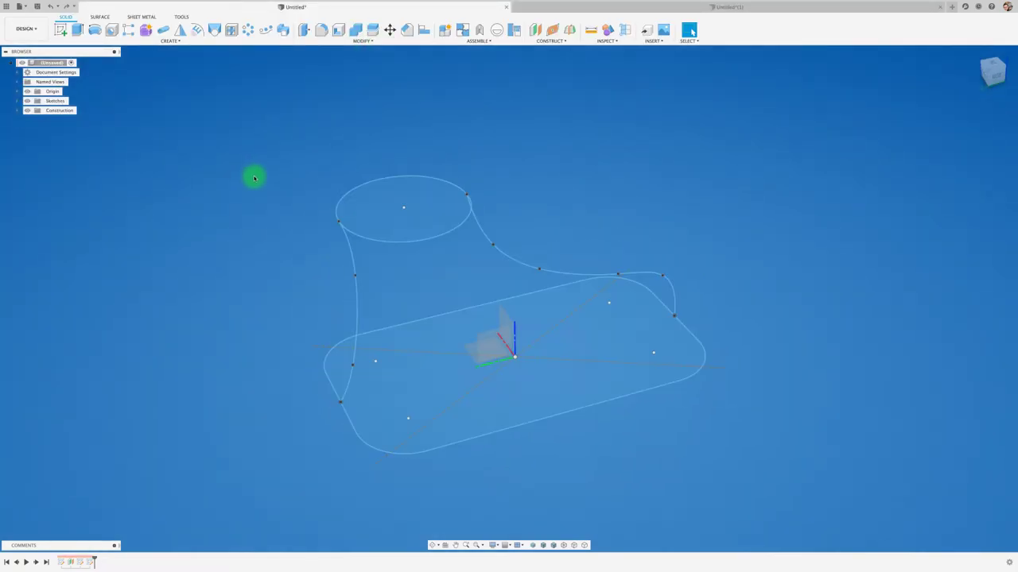
click(514, 260)
key(Delete)
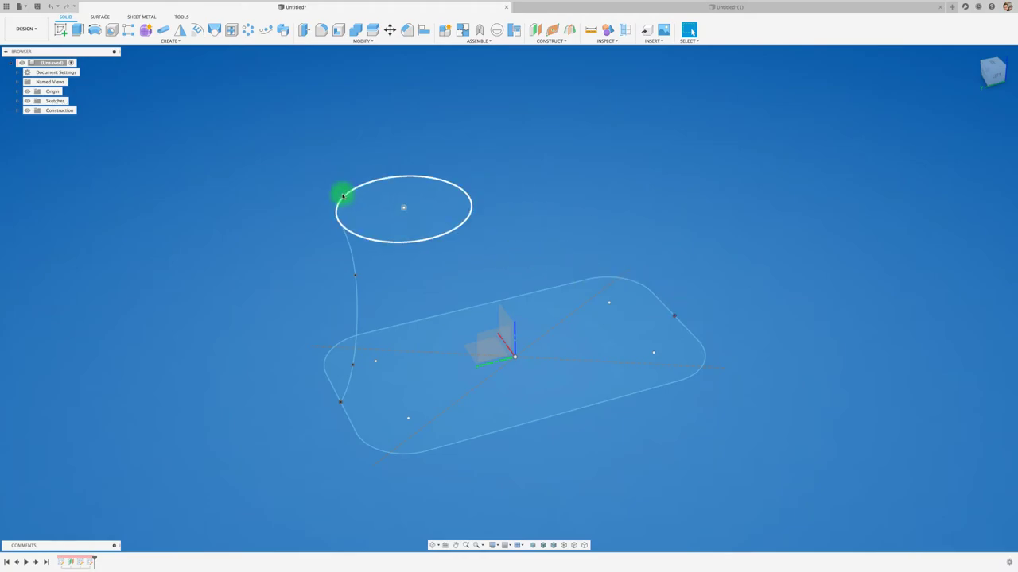
click(305, 102)
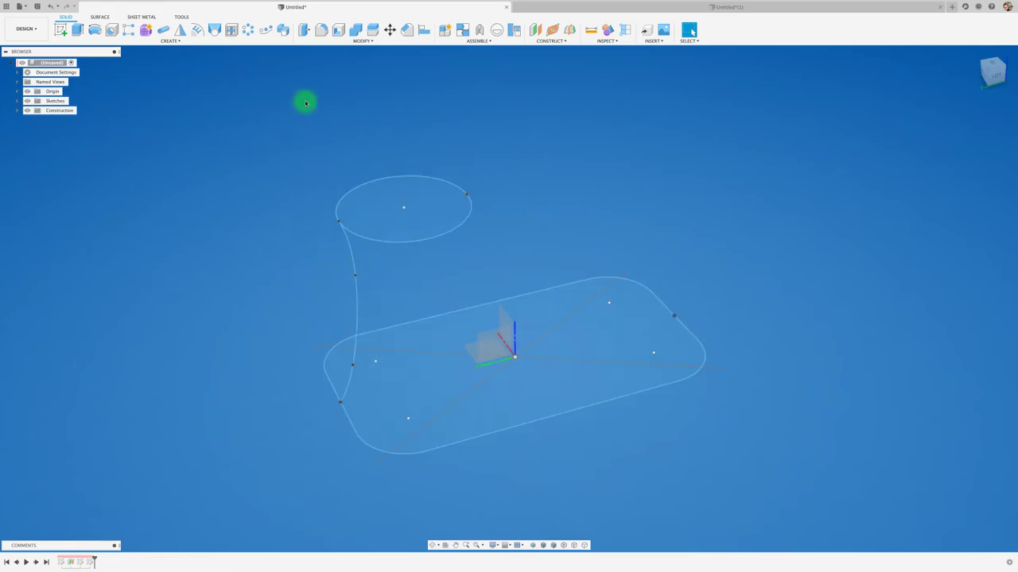
- Start a loft from the circle to the rounded rectangle, with the side spline as a rail
click(217, 31)
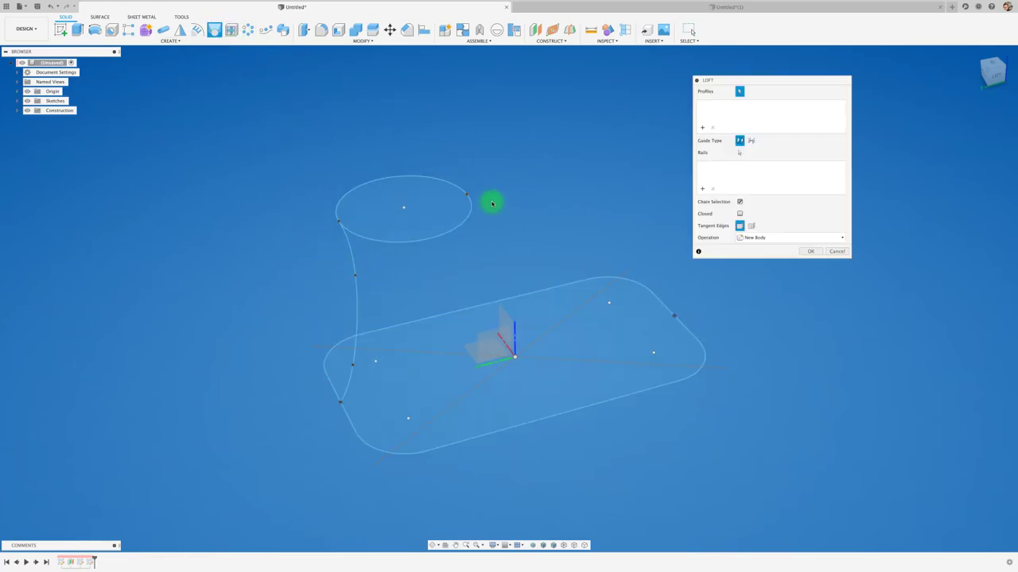
click(450, 202)
click(564, 299)
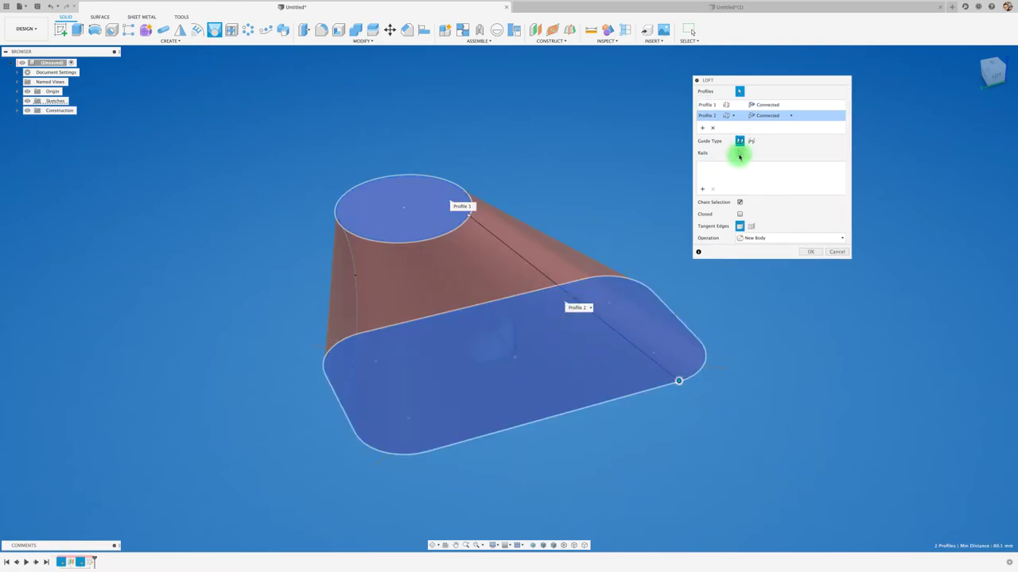
click(740, 141)
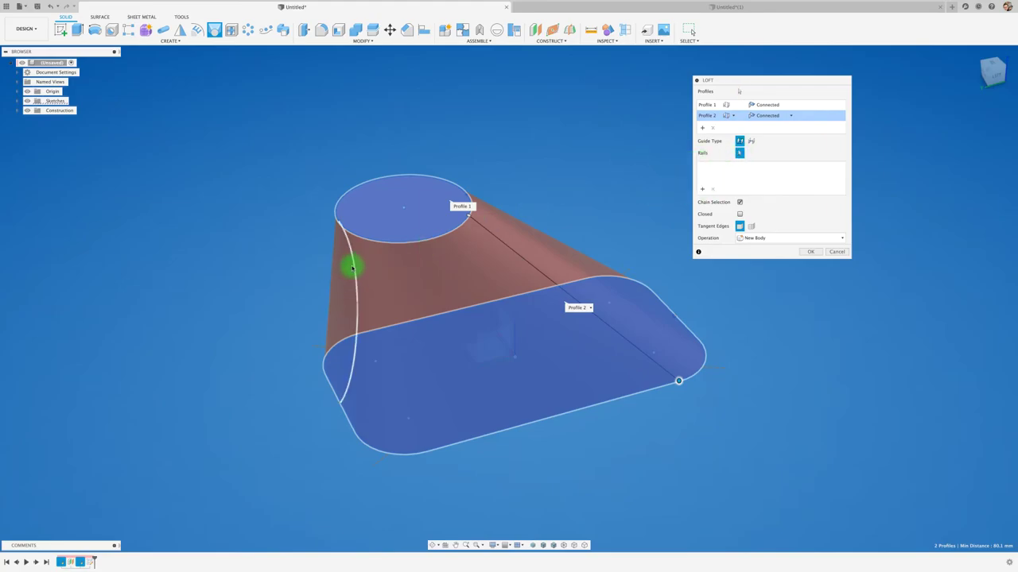
click(354, 267)
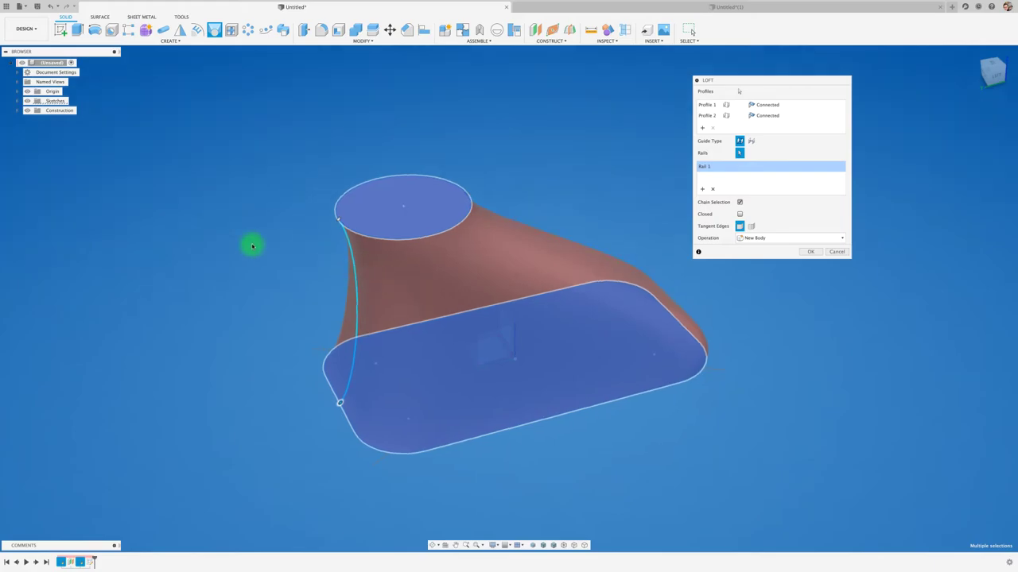
- Toggle the loft's Tangent Edges option, leaving tangent edges kept as visible seams
mouse_move(252, 243)
shift+middle_down()
mouse_move(508, 275)
mouse_move(613, 257)
mouse_move(390, 282)
mouse_move(363, 254)
mouse_move(467, 268)
shift+middle_up()
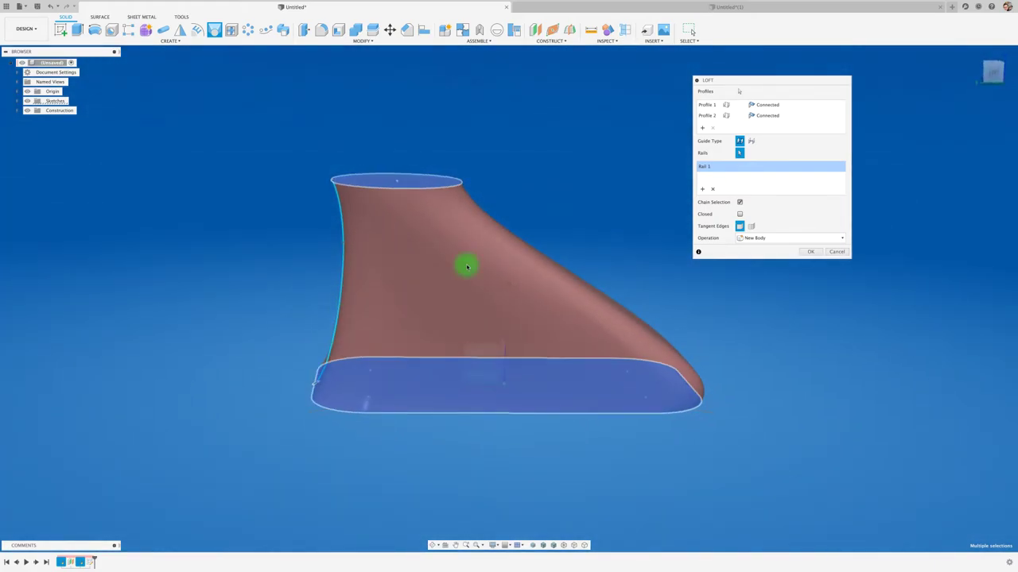
click(994, 74)
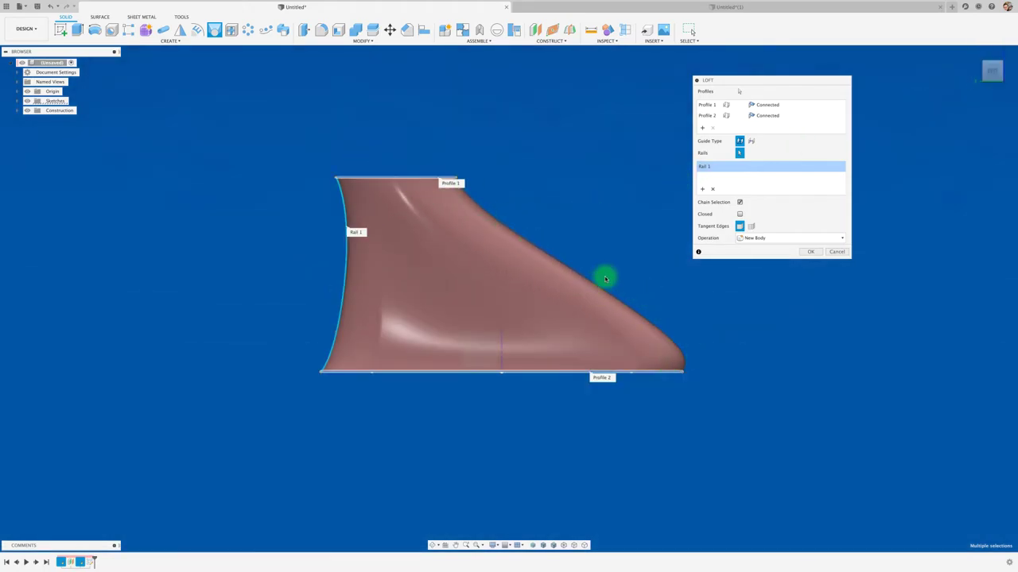
key(F6)
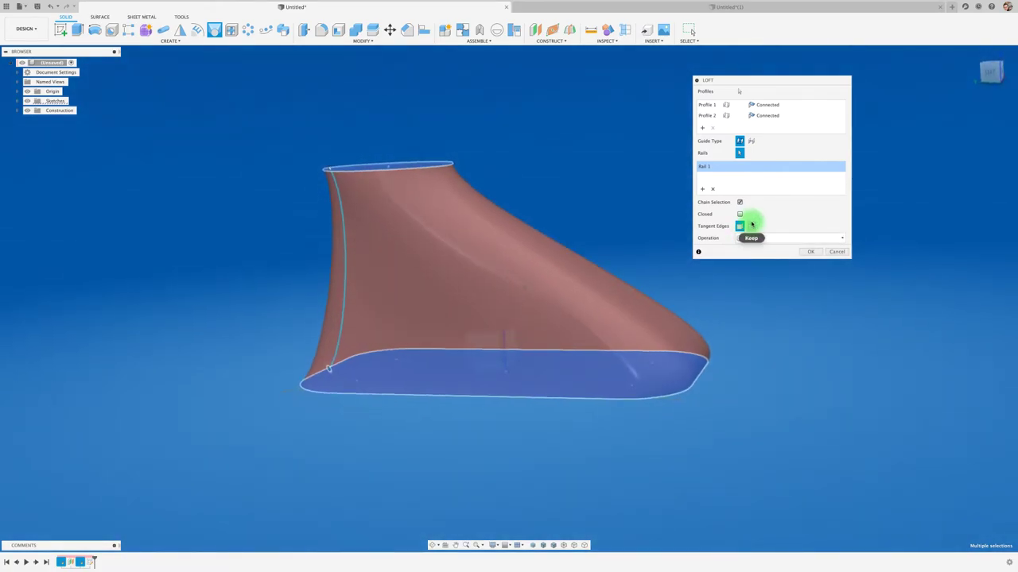
click(751, 227)
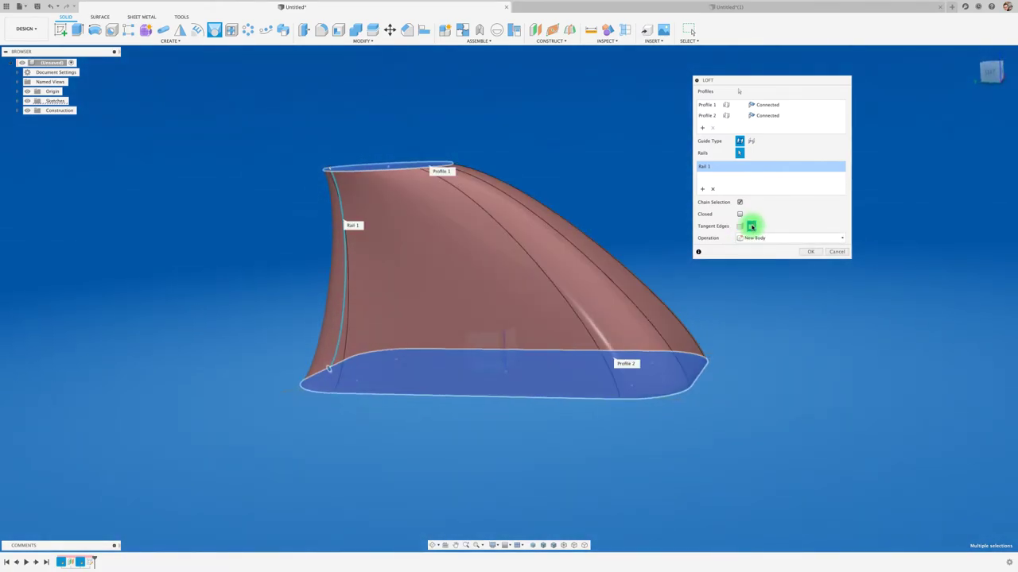
click(752, 228)
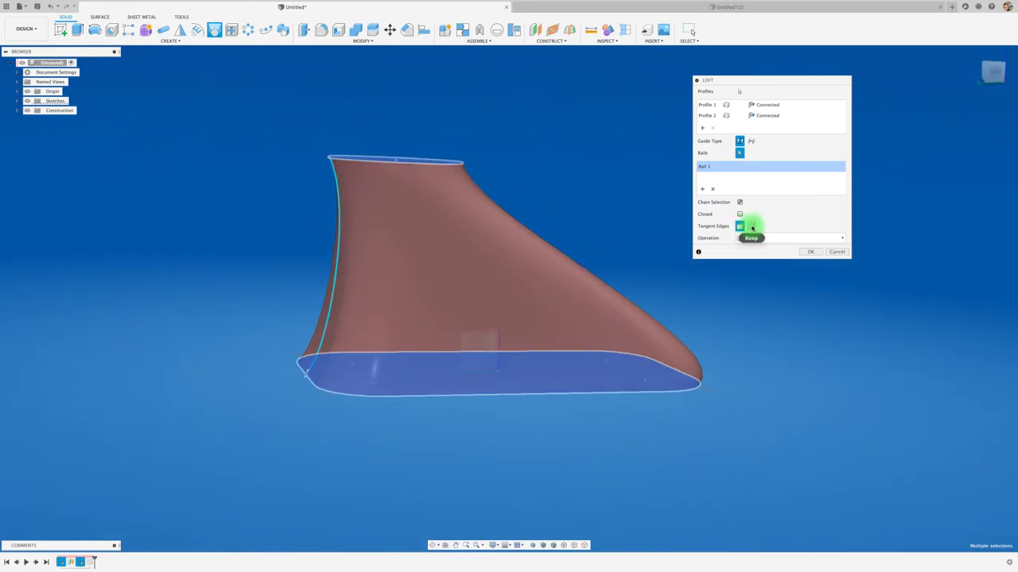
click(751, 227)
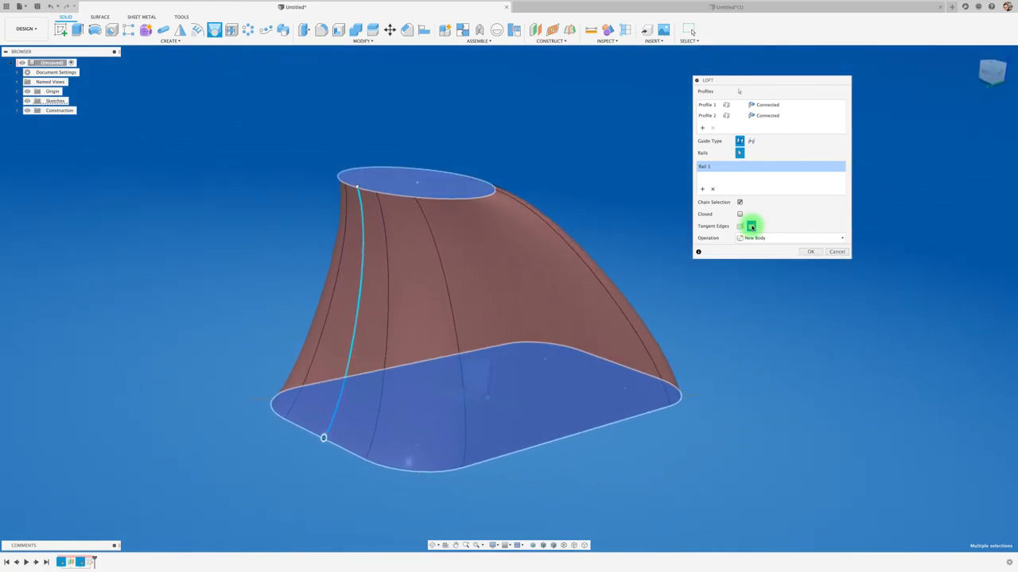
- Set both profile end conditions to Direction and adjust their takeoff weights
click(751, 227)
click(782, 116)
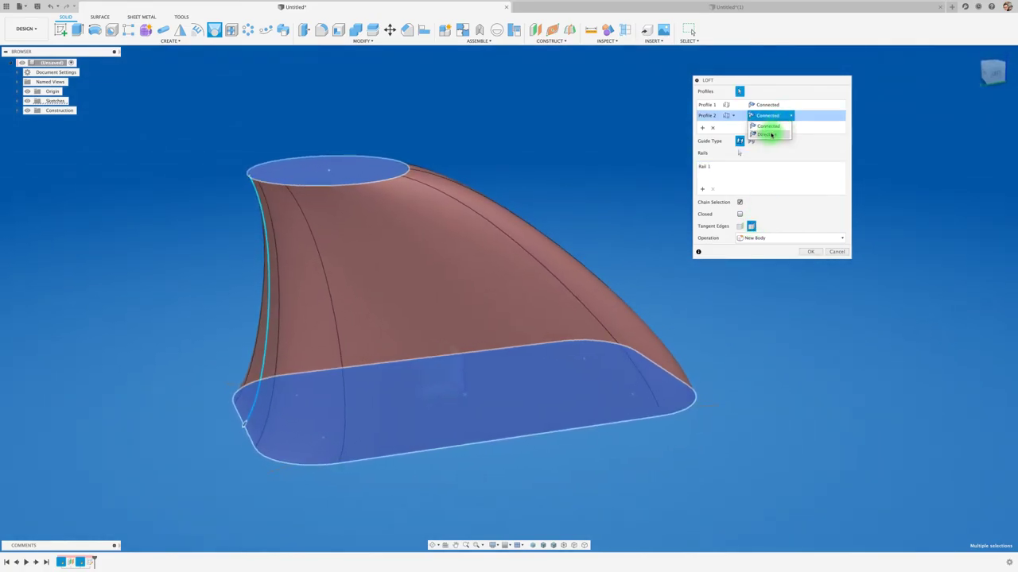
click(767, 134)
mouse_move(464, 356)
mouse_down()
mouse_move(468, 319)
mouse_move(468, 444)
mouse_up()
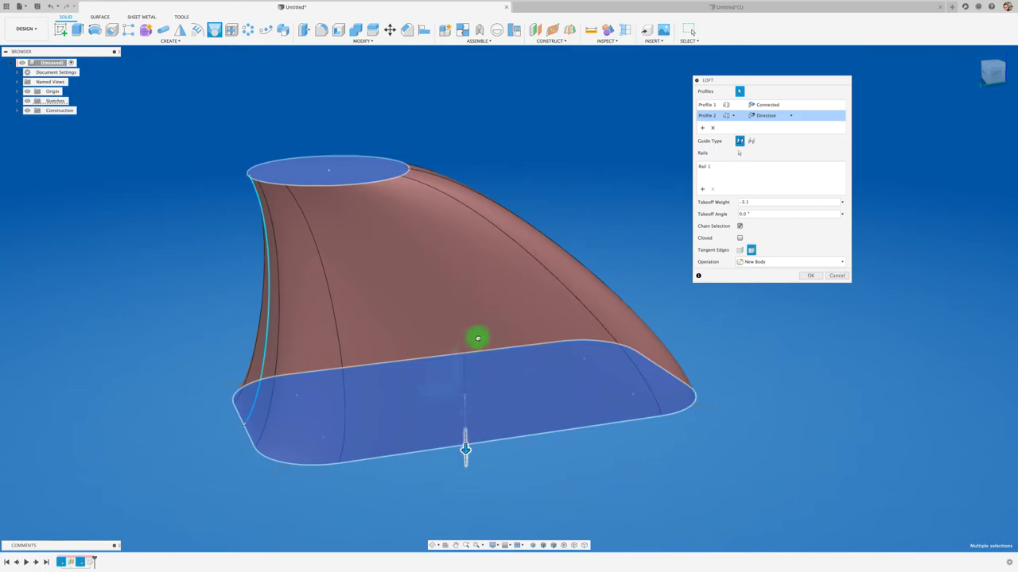
click(773, 105)
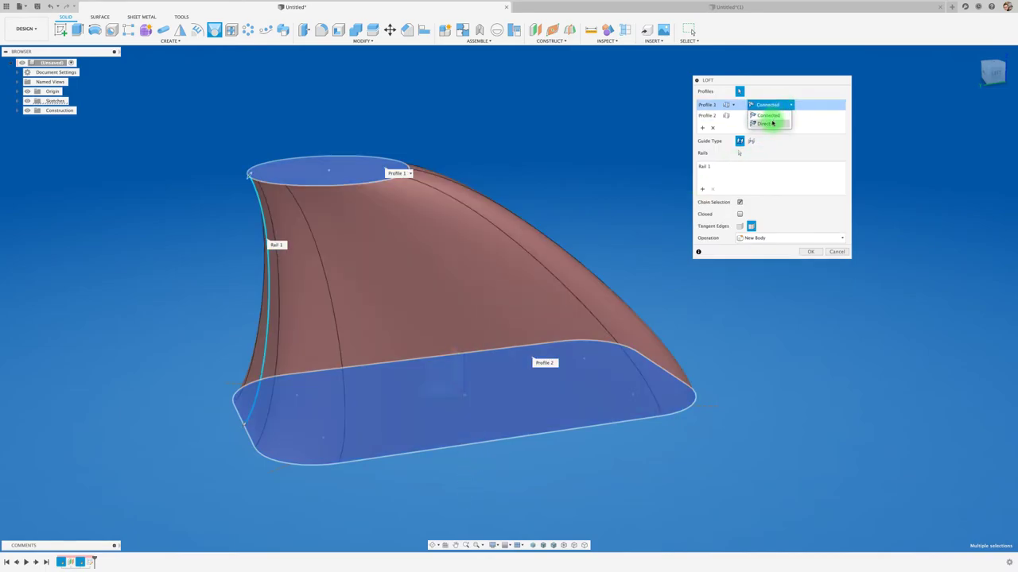
click(768, 124)
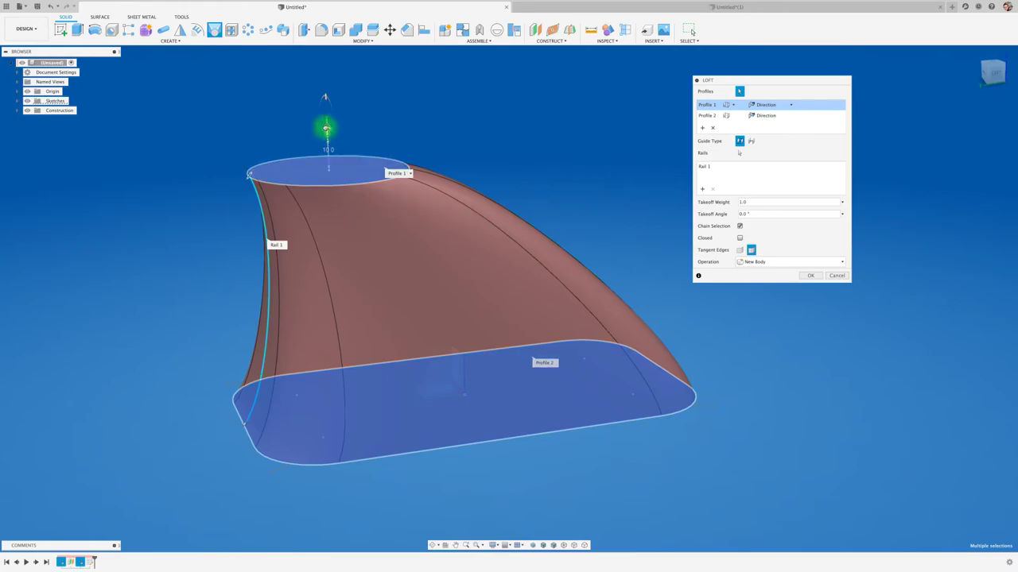
mouse_move(326, 128)
mouse_down()
mouse_move(336, 211)
mouse_move(323, 118)
mouse_up()
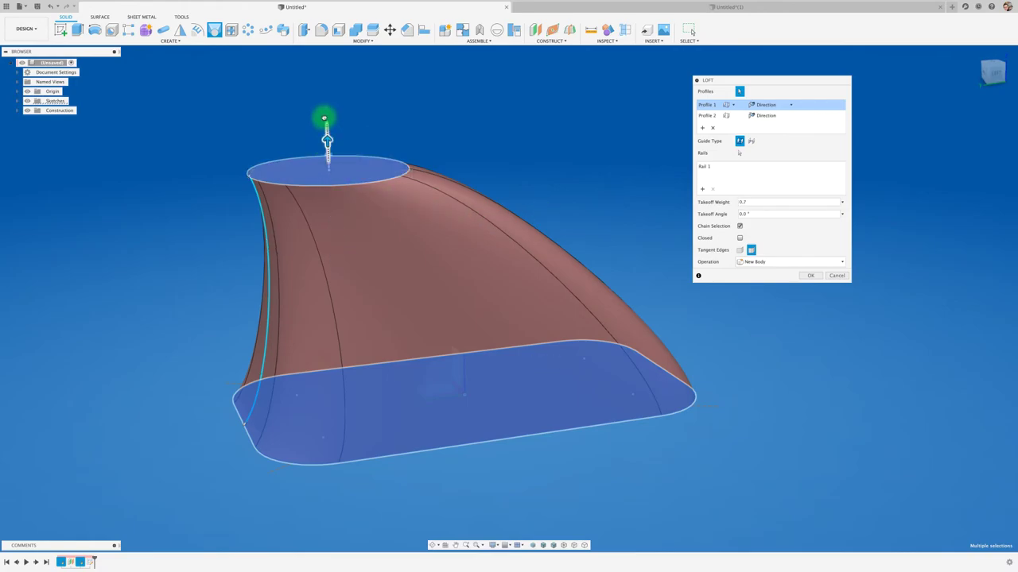
- Commit the loft as a new body, then sketch a centre rectangle on the origin
click(810, 275)
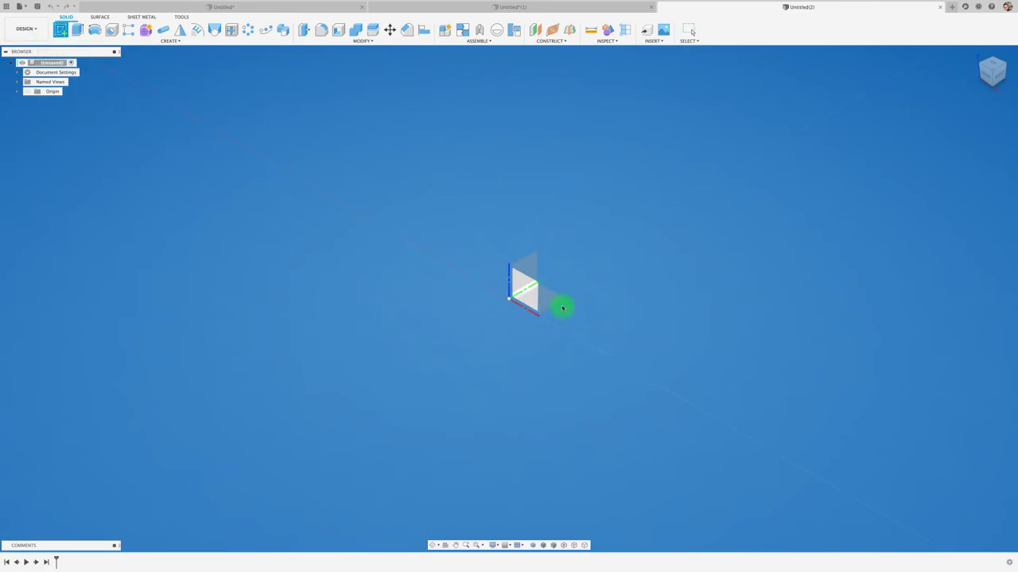
click(551, 299)
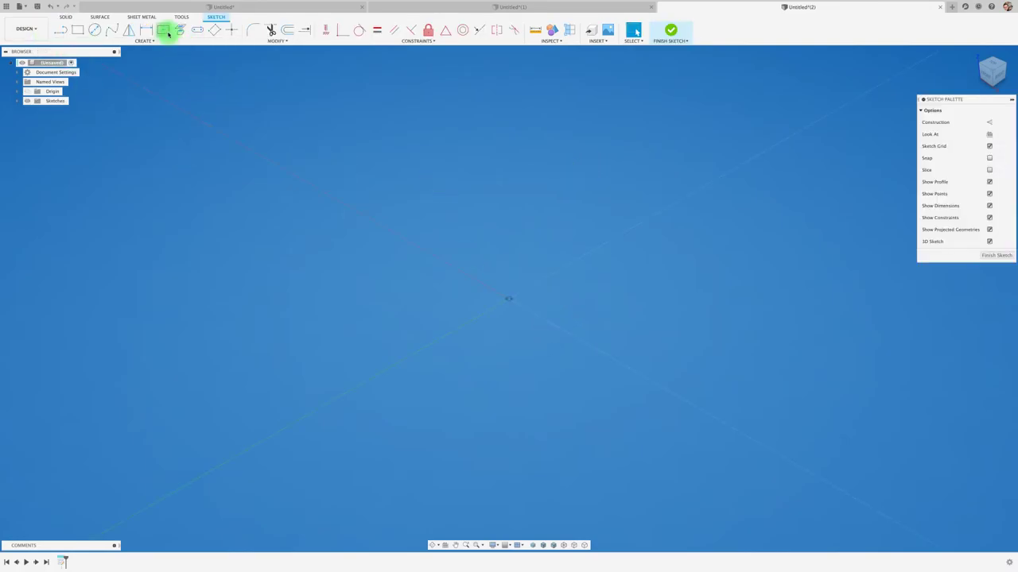
click(164, 31)
click(513, 299)
drag(510, 300, 454, 421)
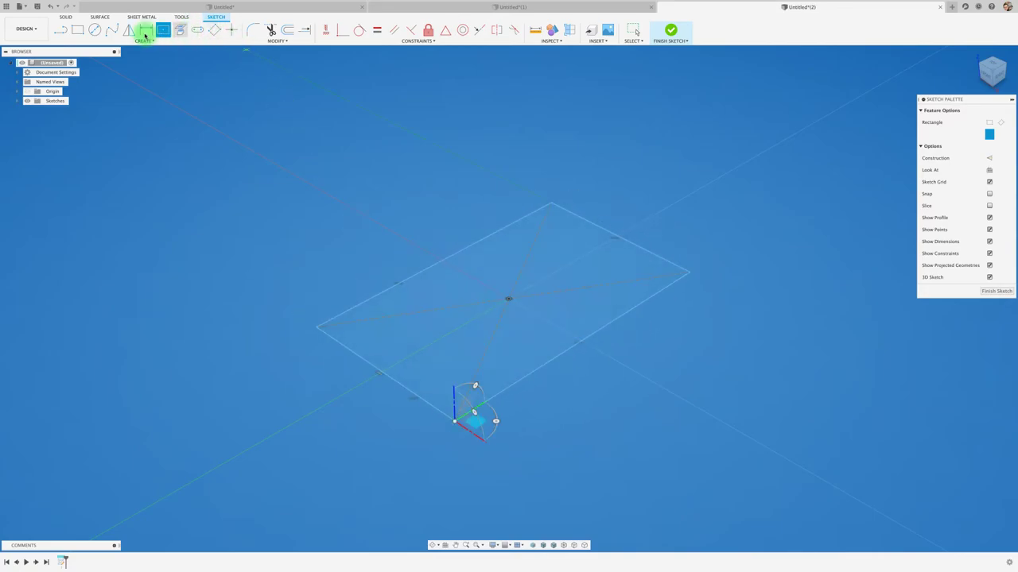
- Round all four rectangle corners with 18 mm fillets and finish the sketch
click(251, 30)
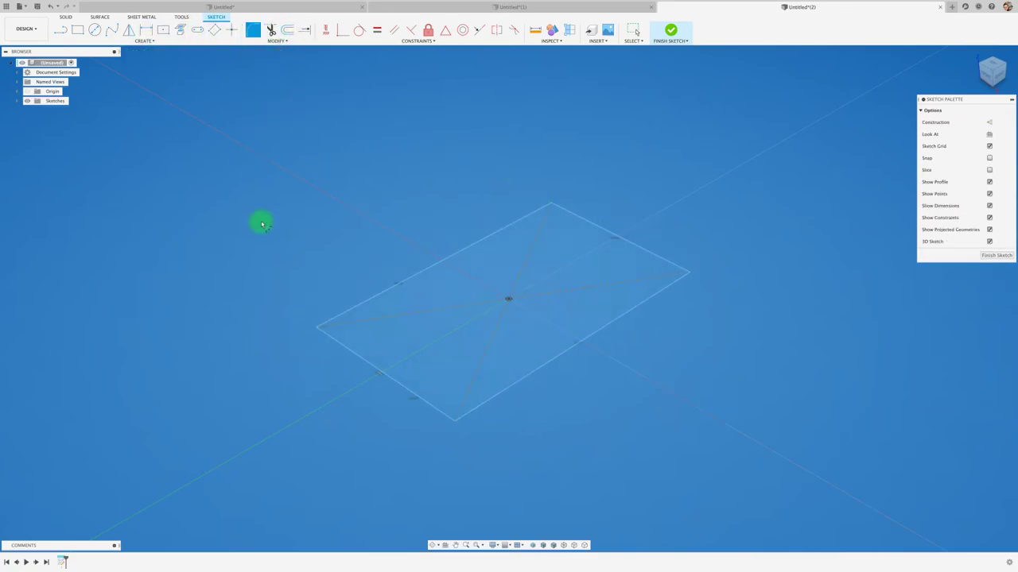
click(338, 343)
click(512, 228)
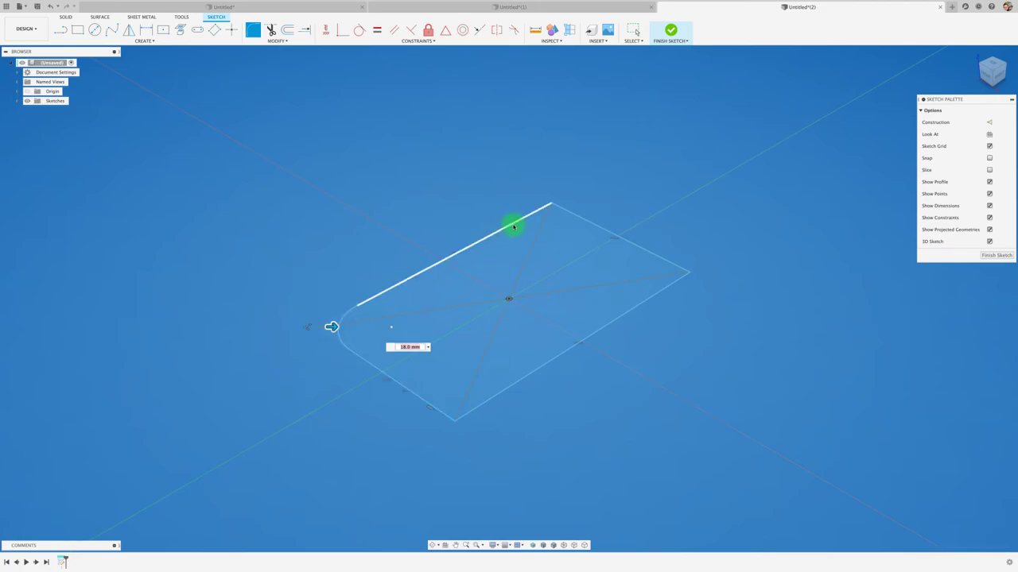
click(523, 221)
click(648, 249)
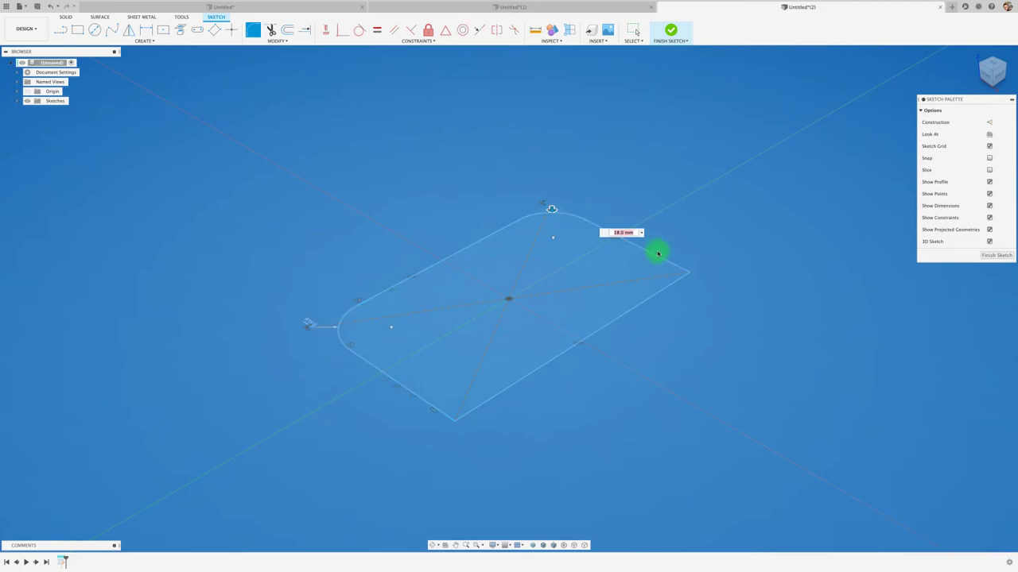
click(656, 292)
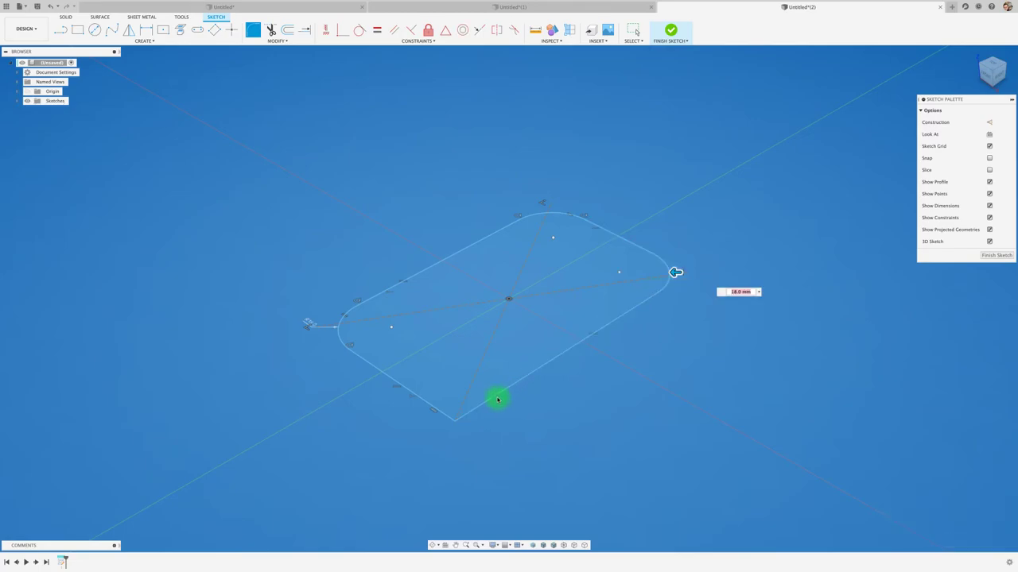
click(415, 395)
click(465, 413)
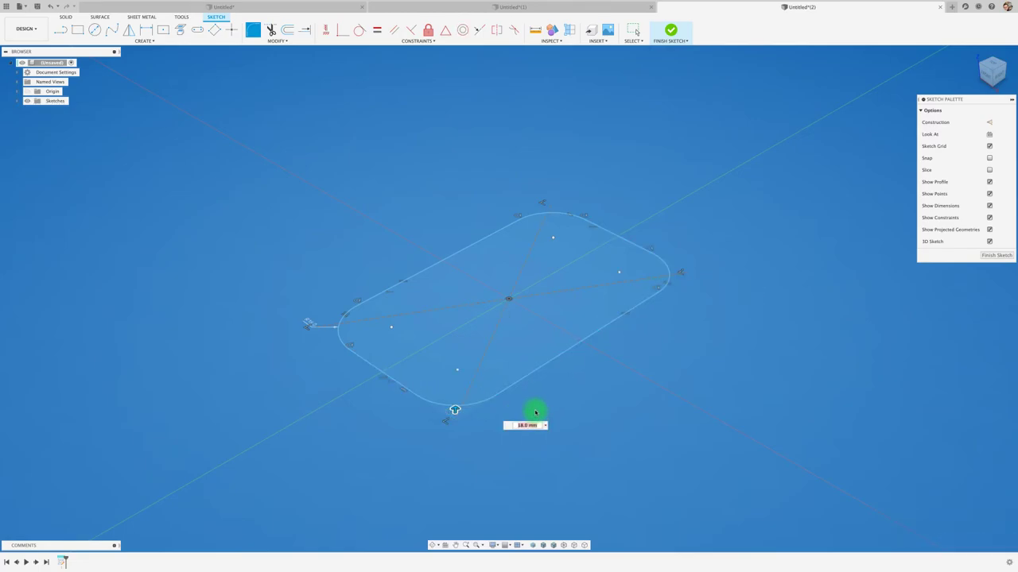
key(Return)
shift+middle_drag(535, 412, 500, 352)
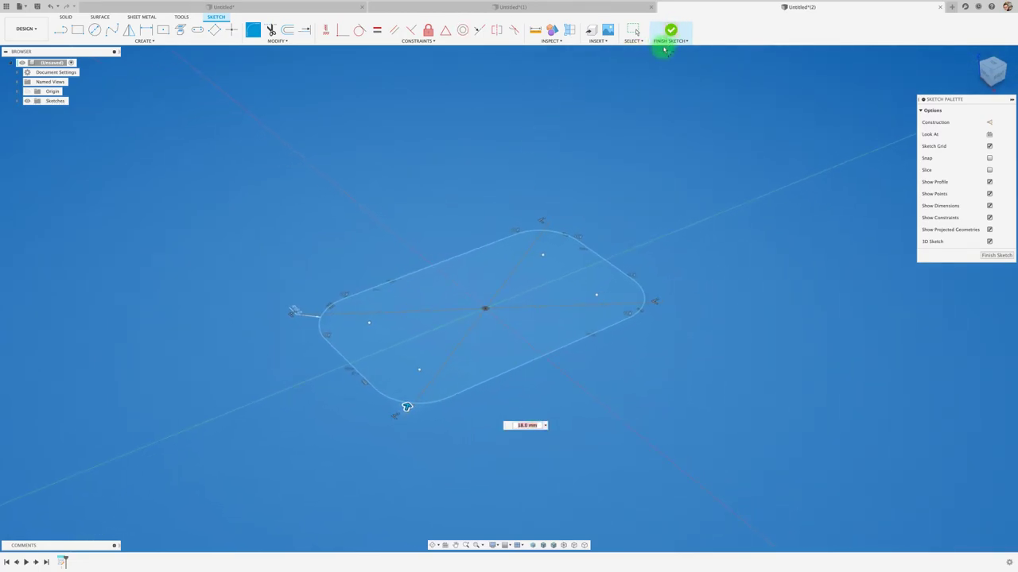
click(665, 50)
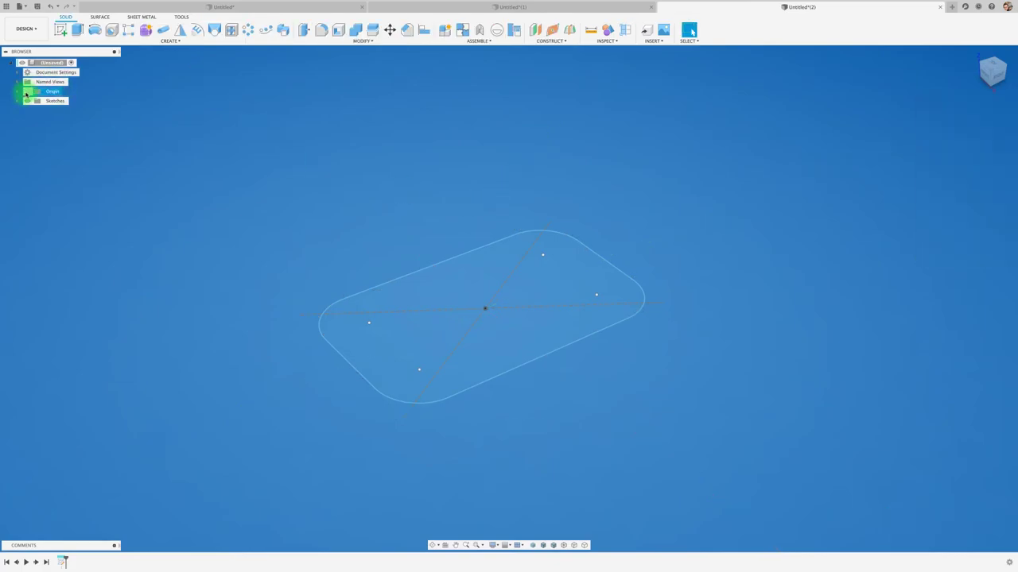
- Show the origin and create a construction plane offset about 80 mm from the base plane
click(27, 91)
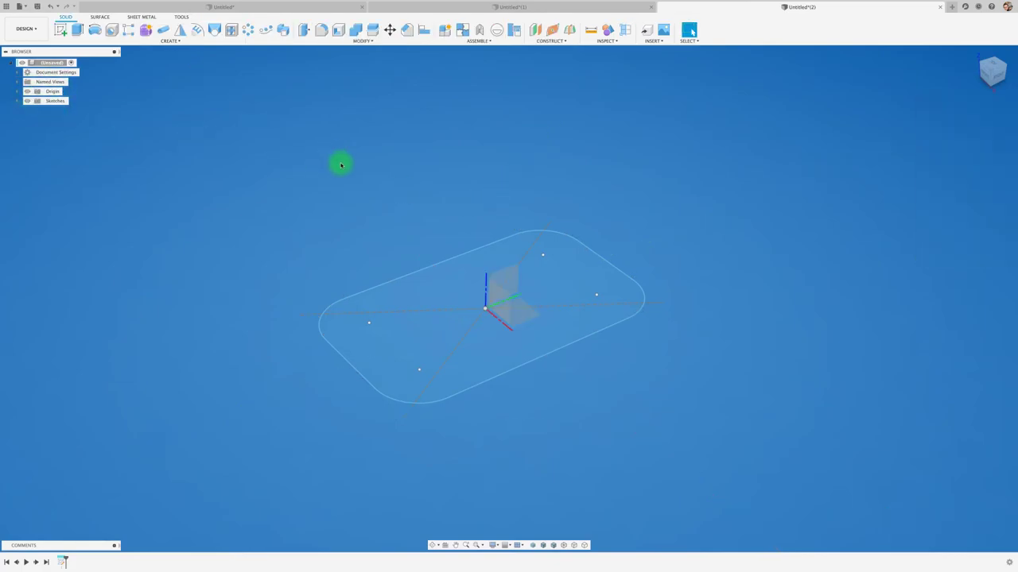
click(535, 32)
click(505, 306)
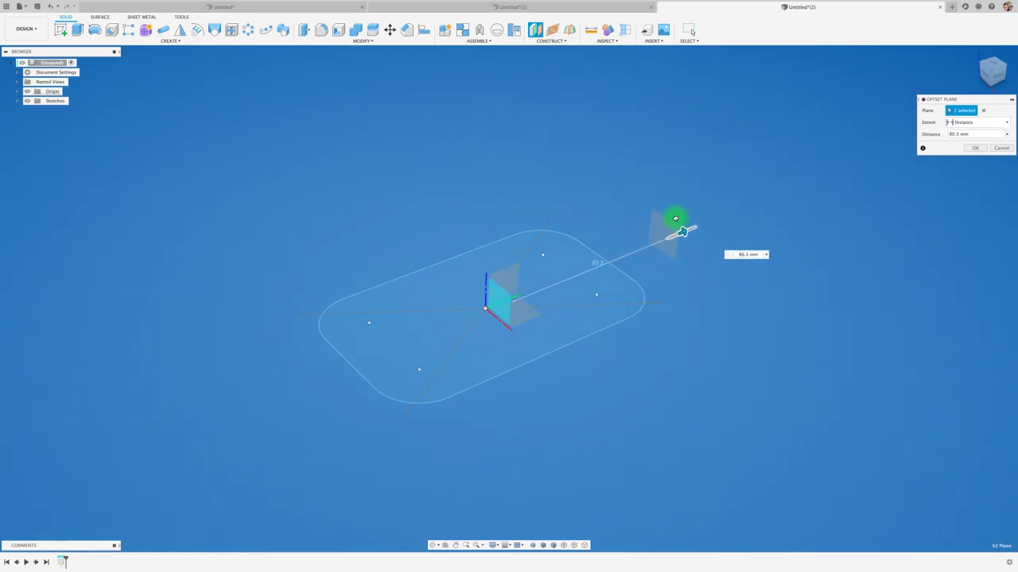
drag(516, 299, 685, 231)
click(974, 149)
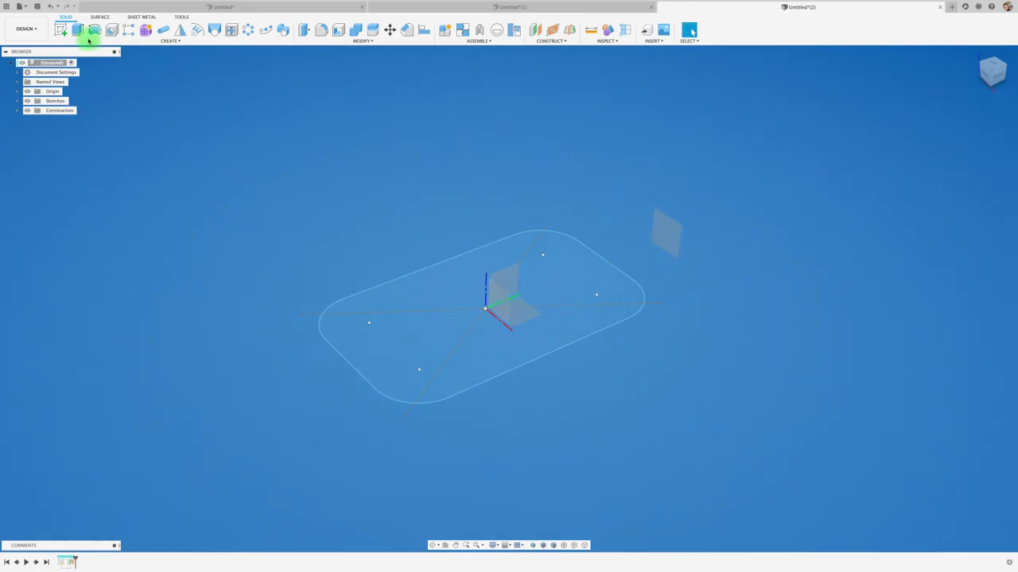
- Sketch a centre-diameter circle on the new offset plane above the origin
click(666, 233)
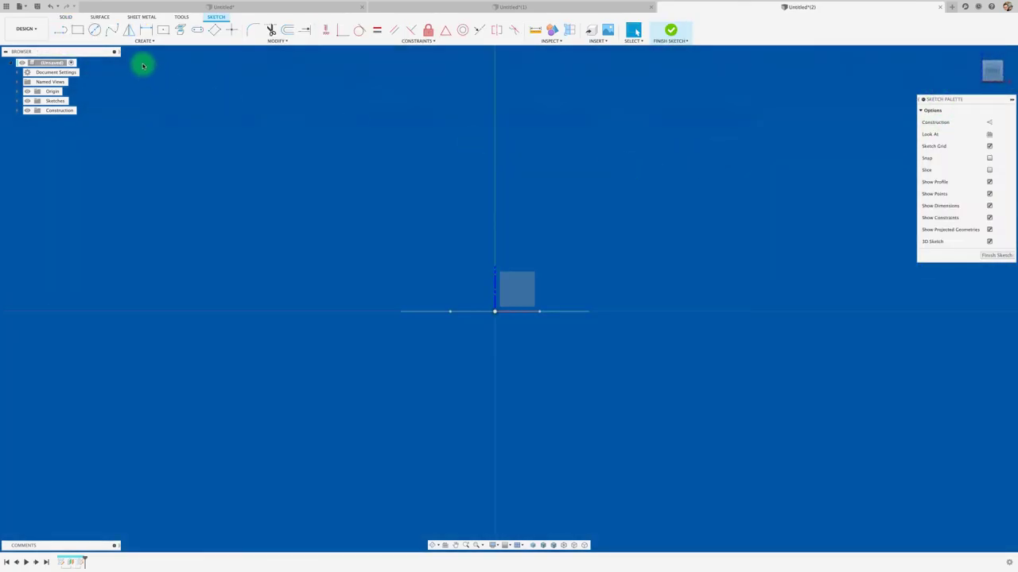
click(97, 30)
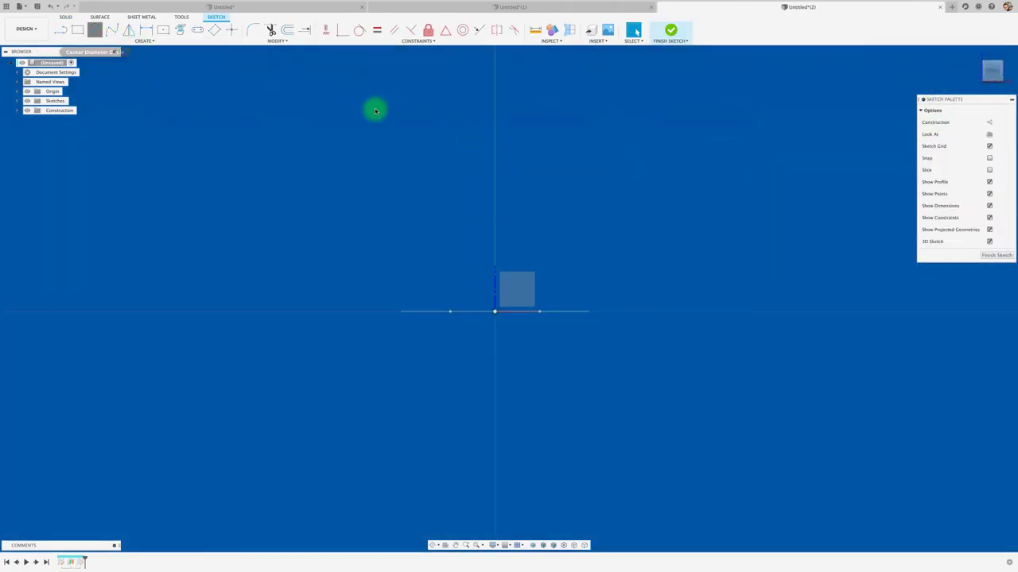
click(493, 211)
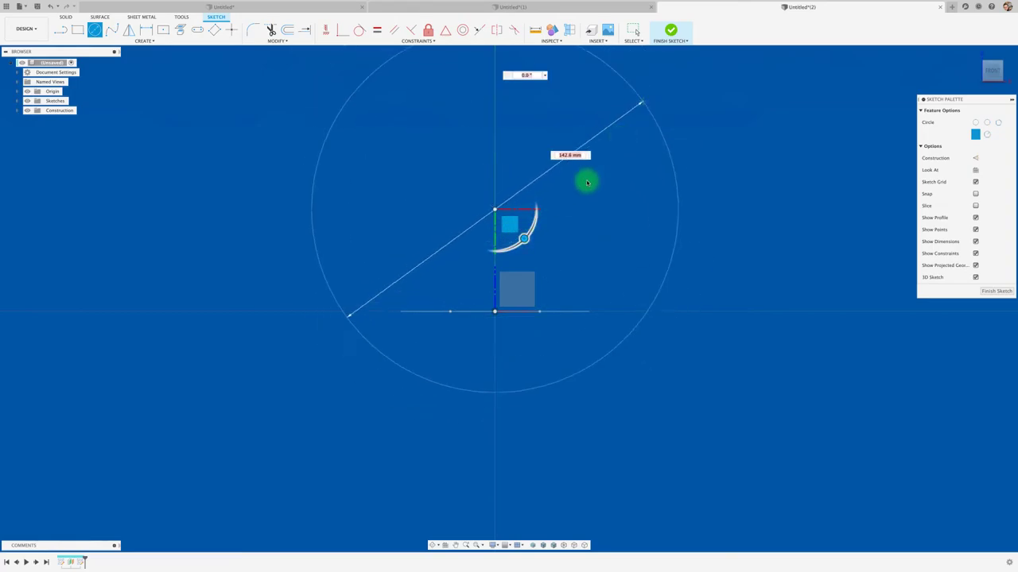
click(531, 203)
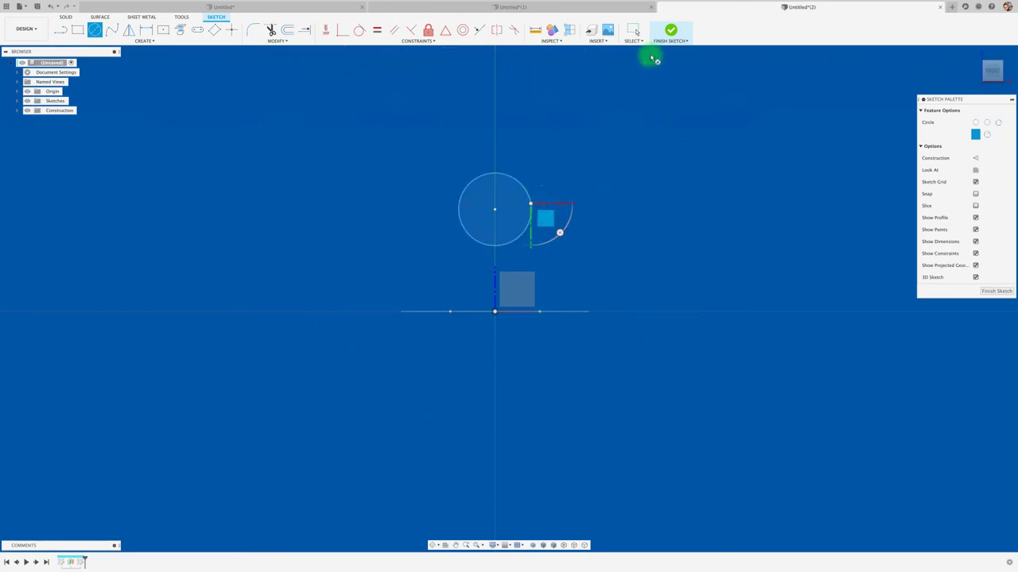
key(Escape)
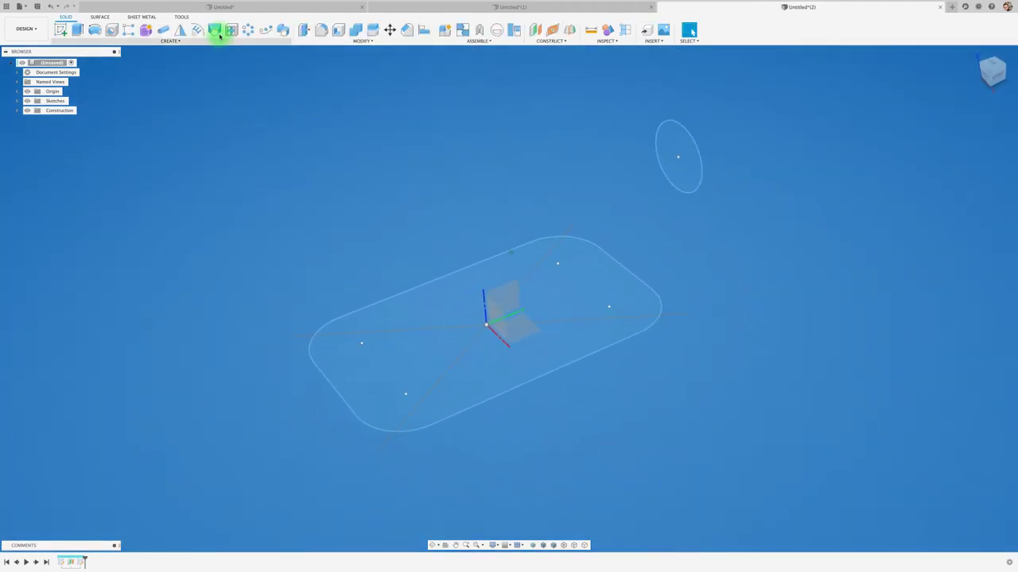
click(216, 30)
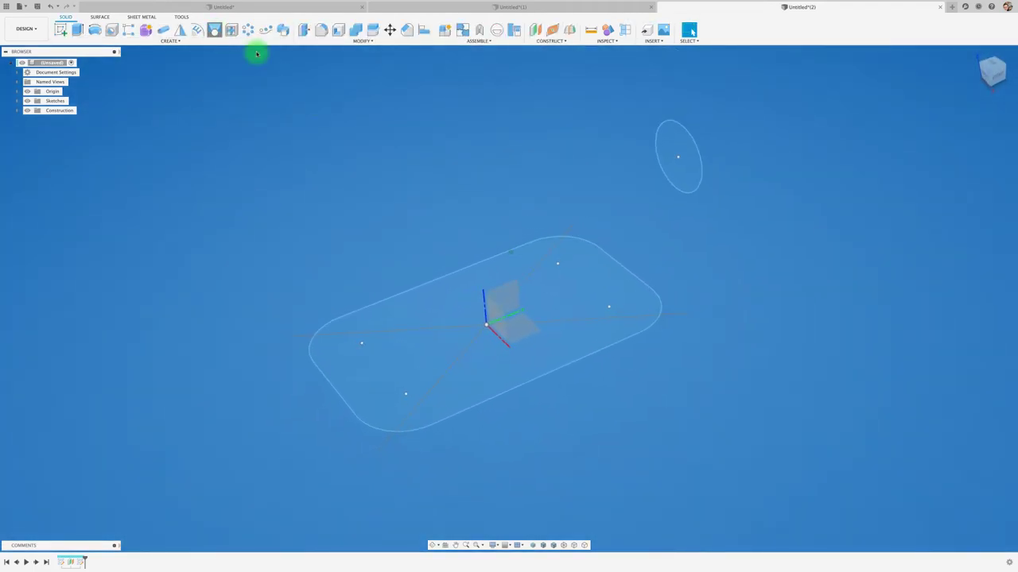
click(579, 250)
click(671, 143)
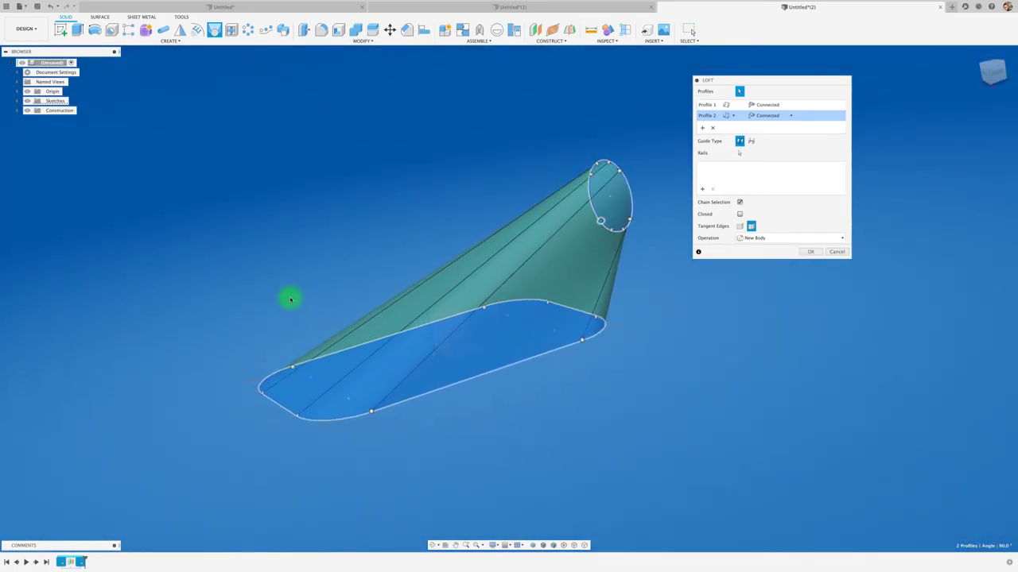
click(839, 252)
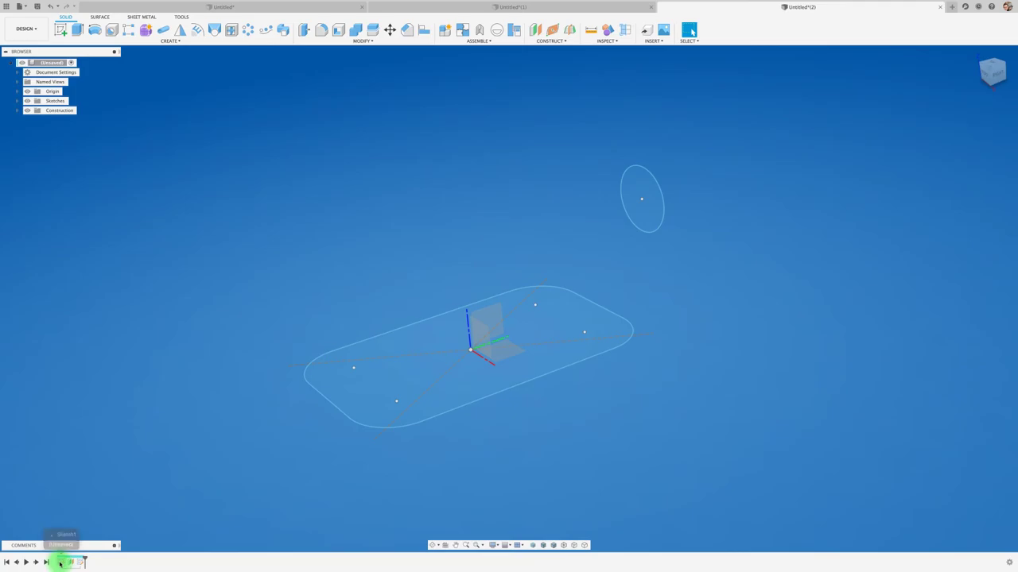
click(59, 563)
- Edit Sketch1 and add points at the midpoints of the rectangle's top and bottom edges
right_click(59, 563)
click(89, 483)
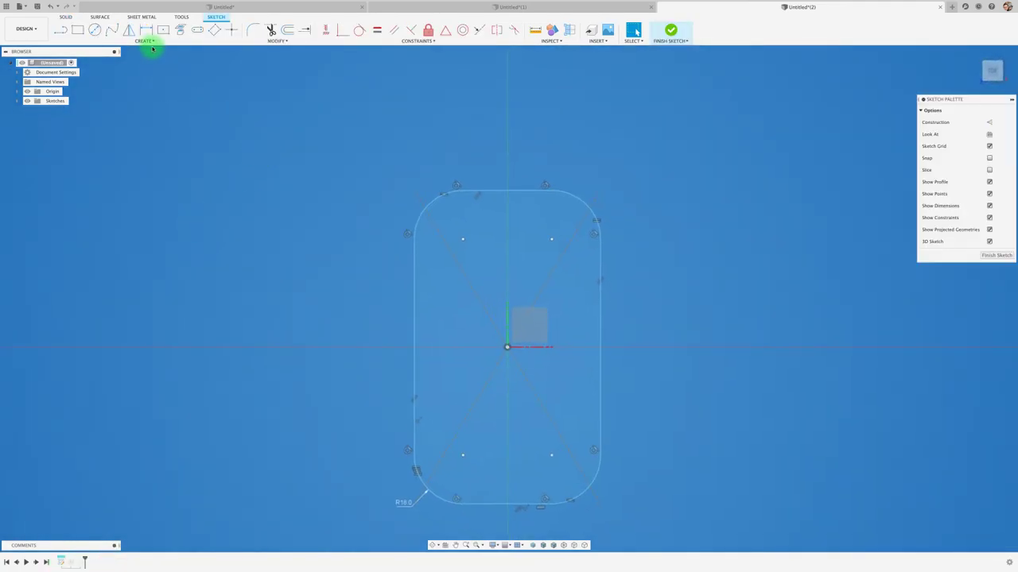
click(149, 44)
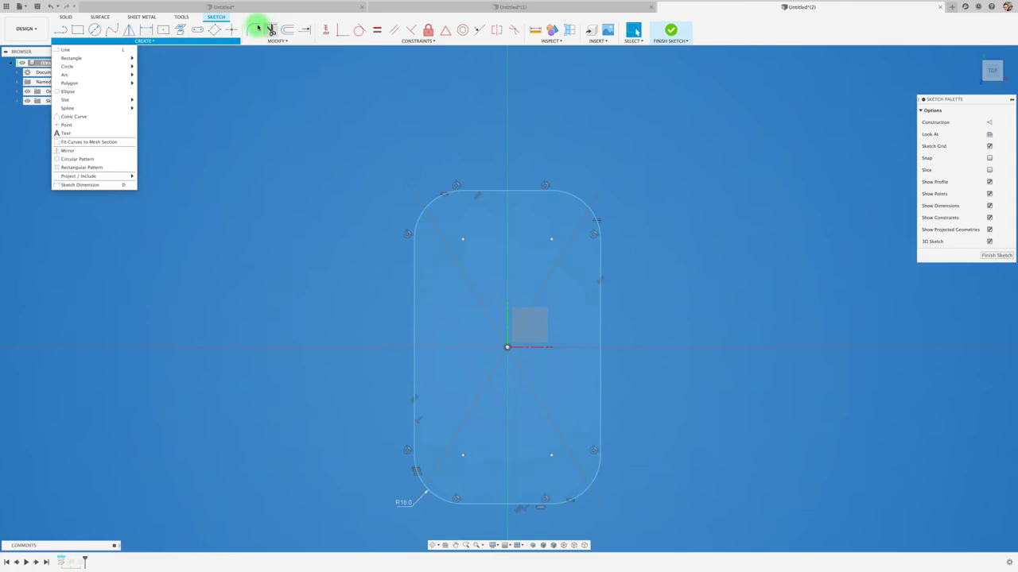
click(233, 30)
click(507, 191)
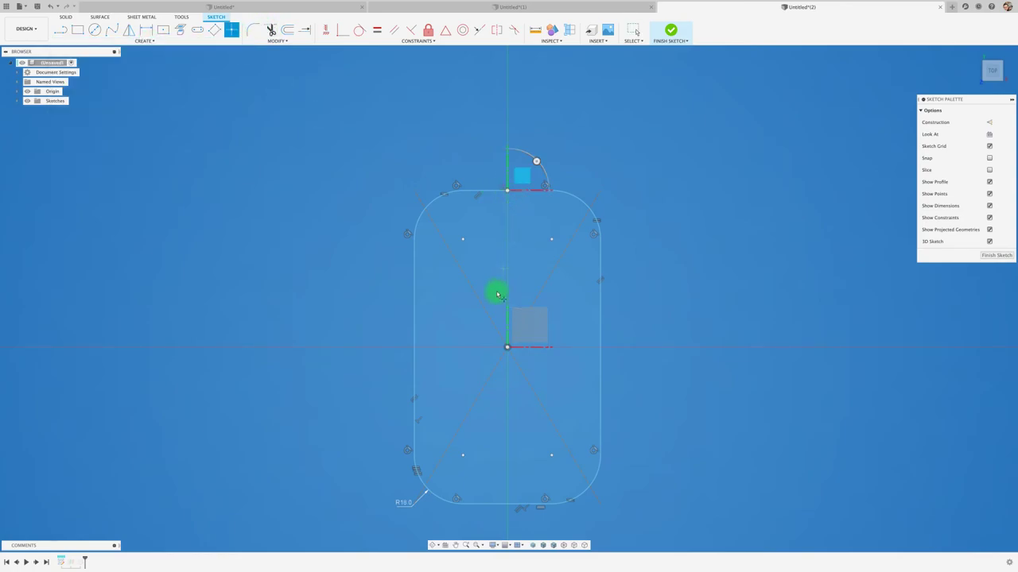
click(507, 505)
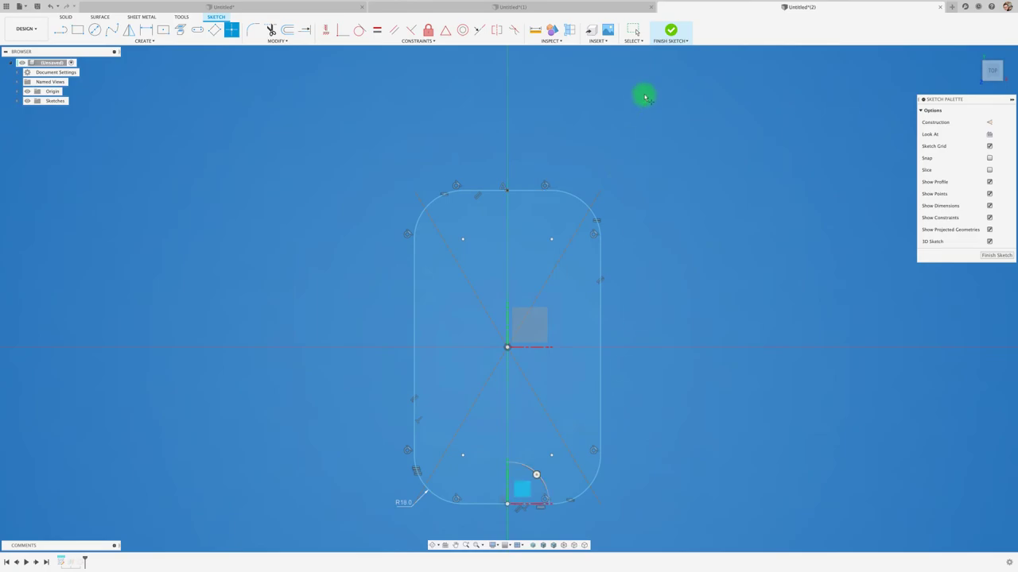
key(Escape)
shift+middle_drag(658, 74, 629, 109)
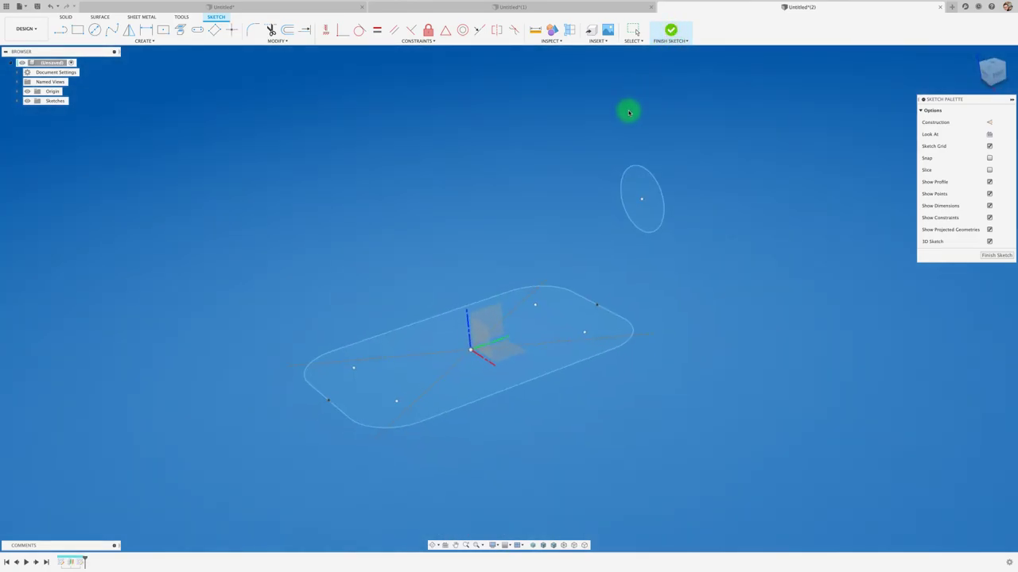
- Edit the circle sketch and place points at the circle's top and bottom
right_click(79, 562)
click(103, 482)
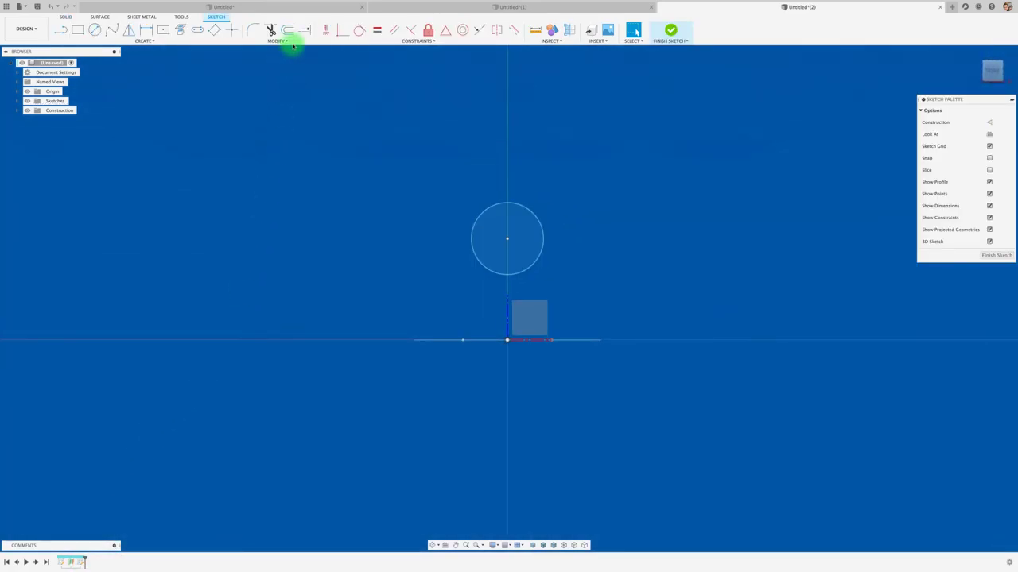
click(231, 29)
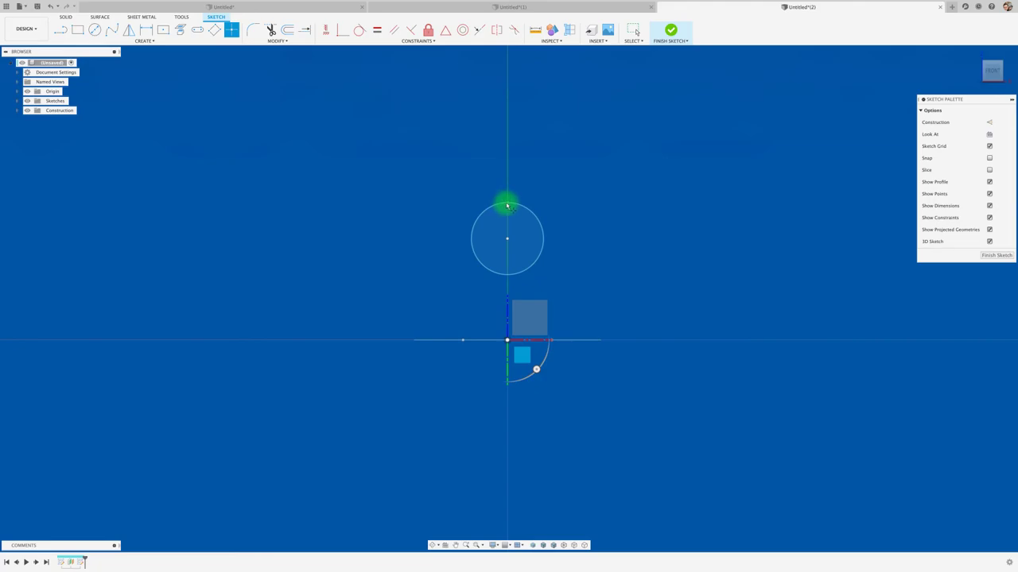
click(507, 206)
click(509, 275)
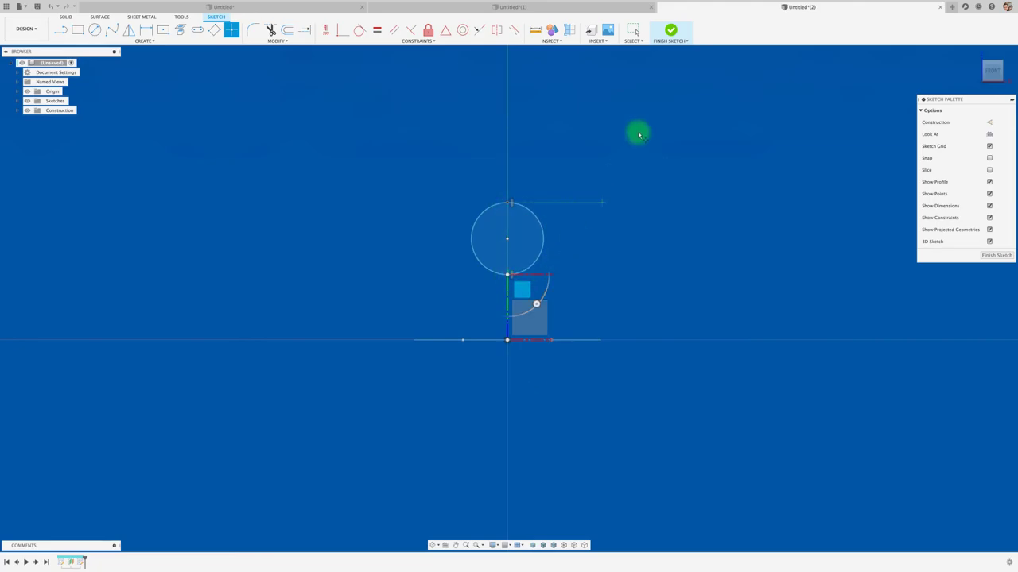
- Finish the circle sketch and begin a new sketch on the vertical origin plane
click(670, 29)
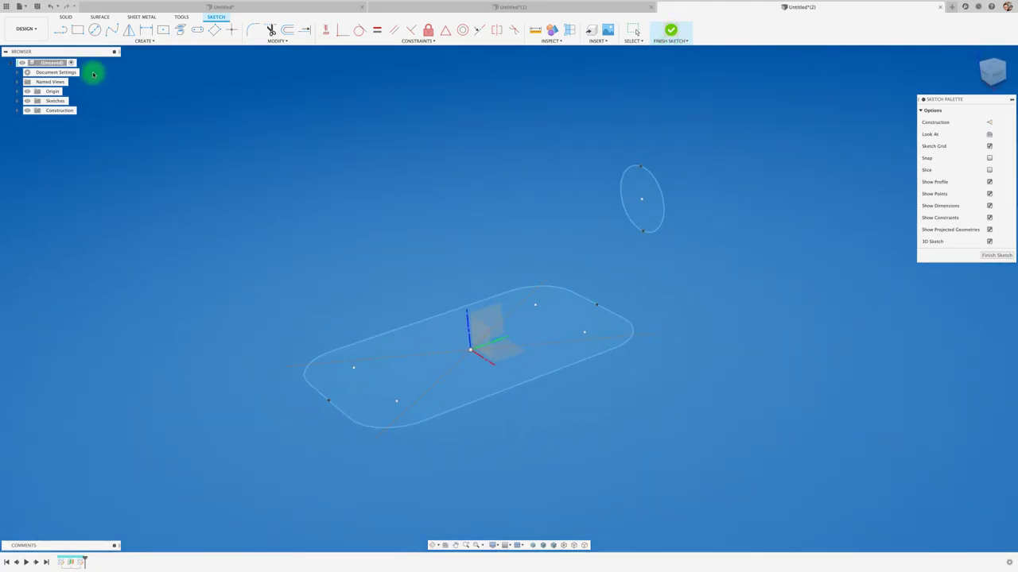
click(72, 30)
click(496, 320)
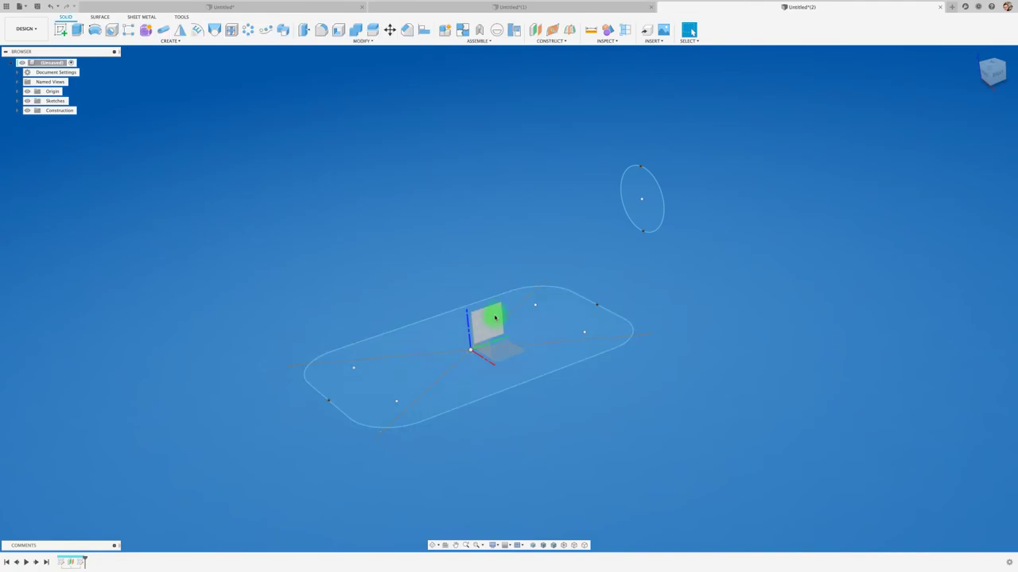
click(60, 30)
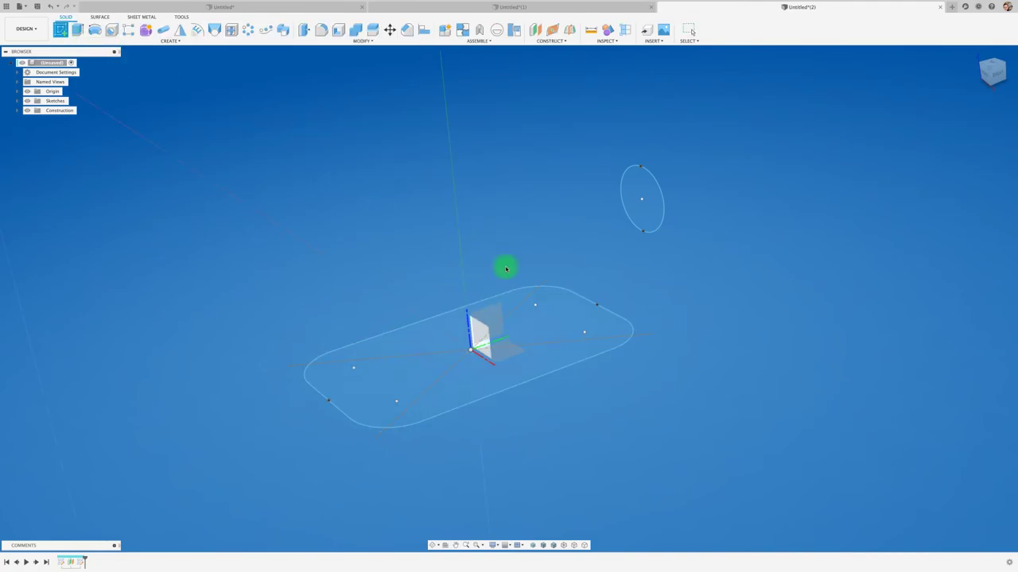
- Draw a fit-point spline rail from the circle's top point down to the sole
click(499, 312)
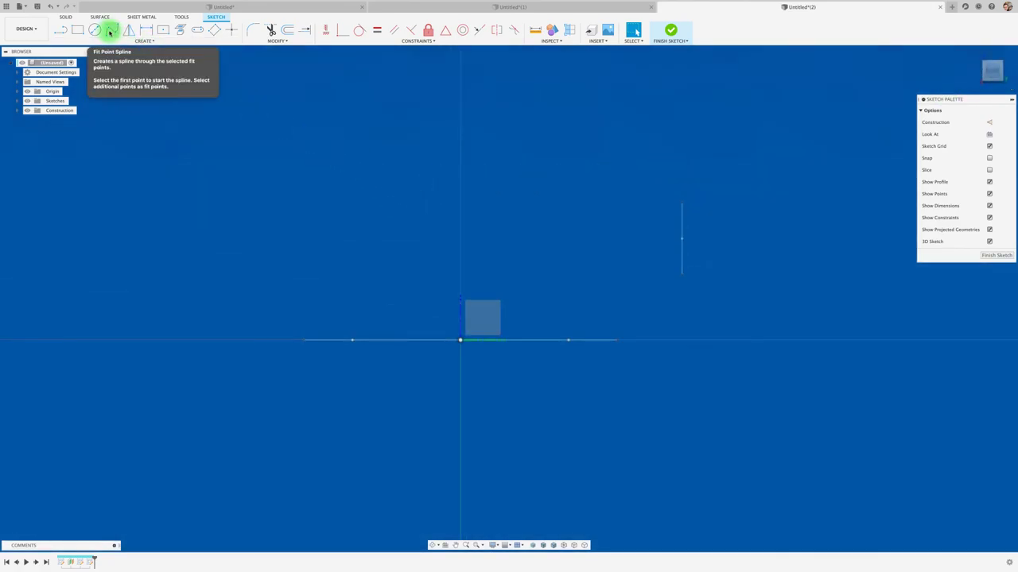
click(113, 31)
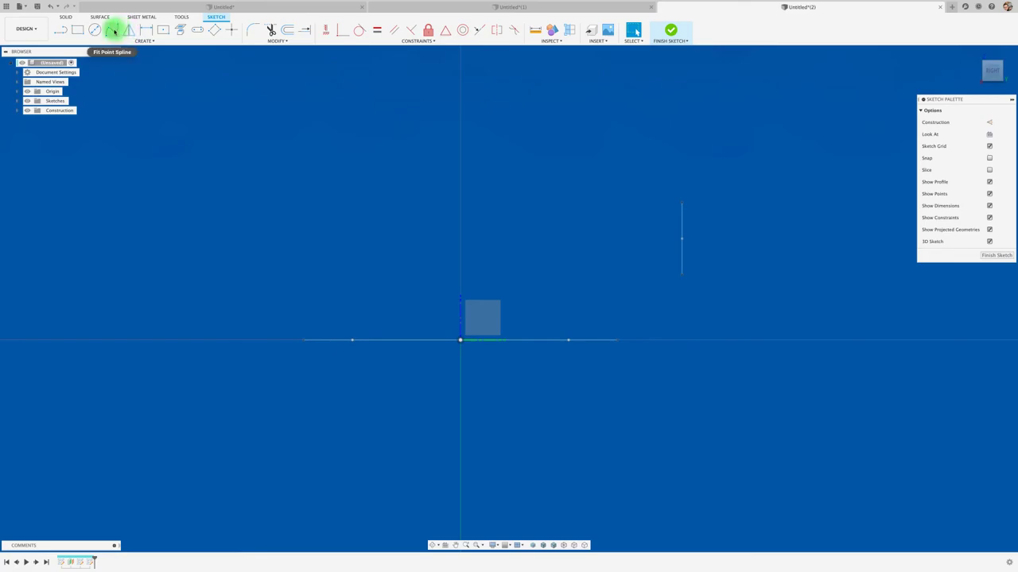
click(681, 205)
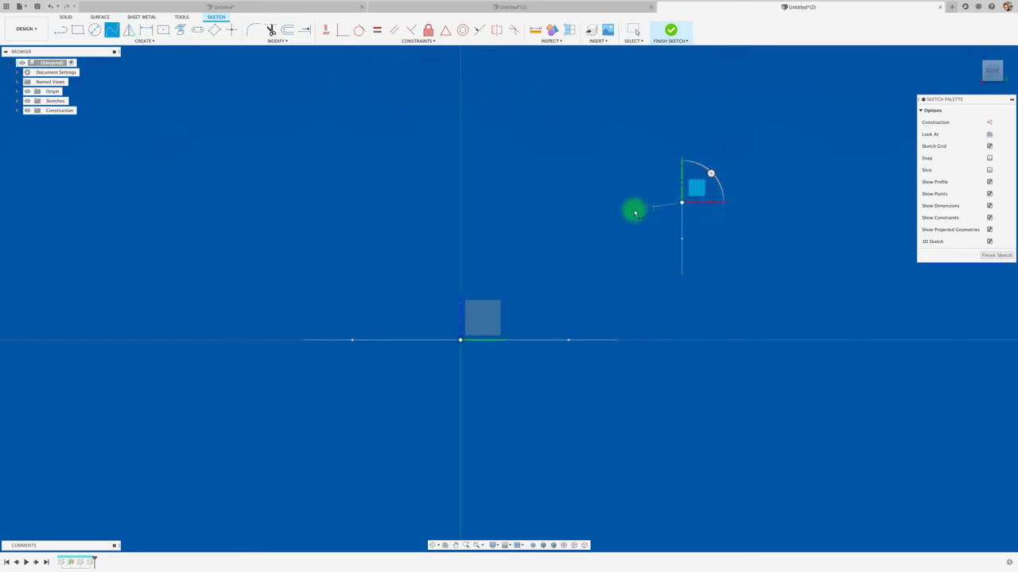
click(541, 216)
click(368, 249)
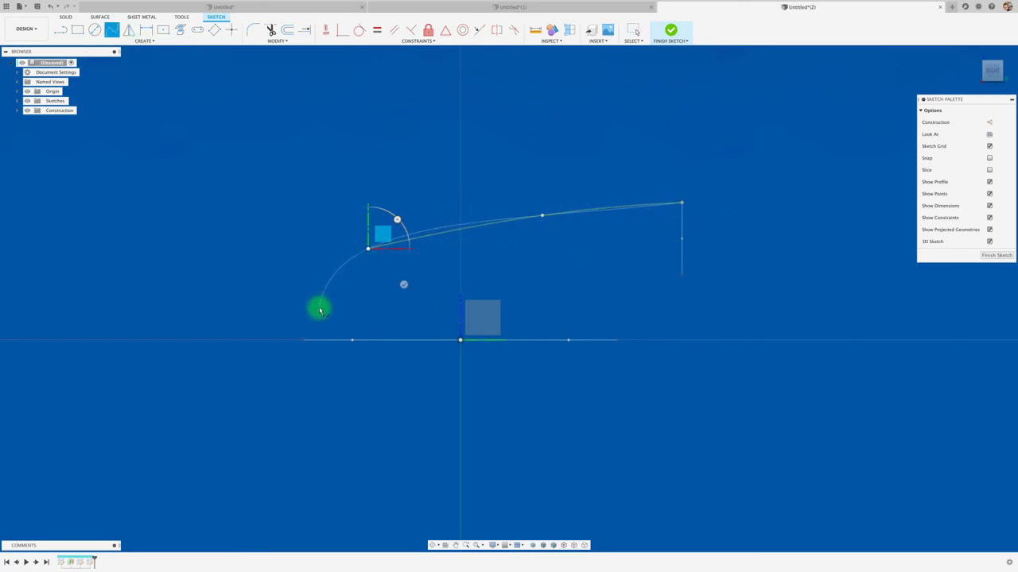
click(303, 341)
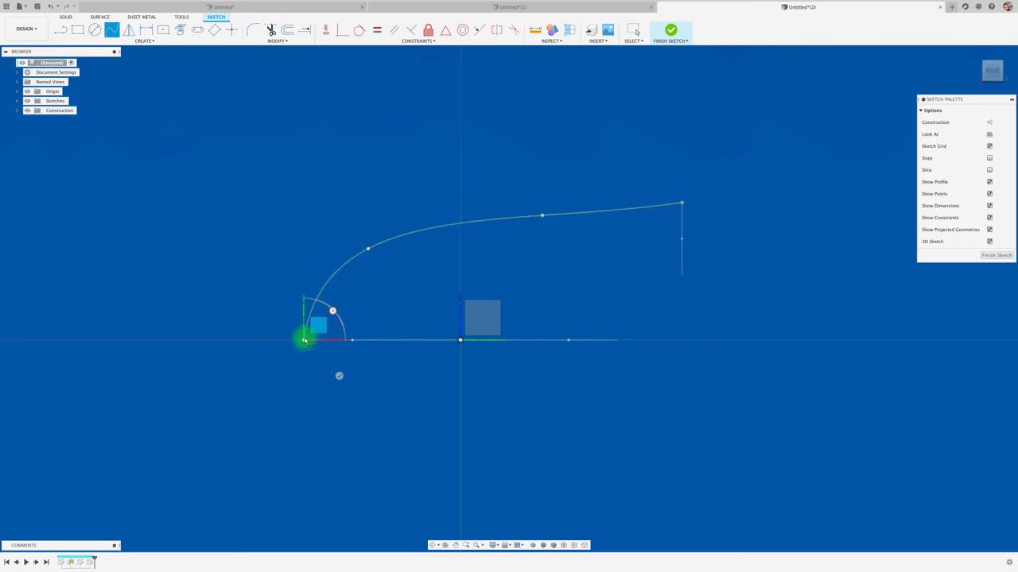
click(339, 376)
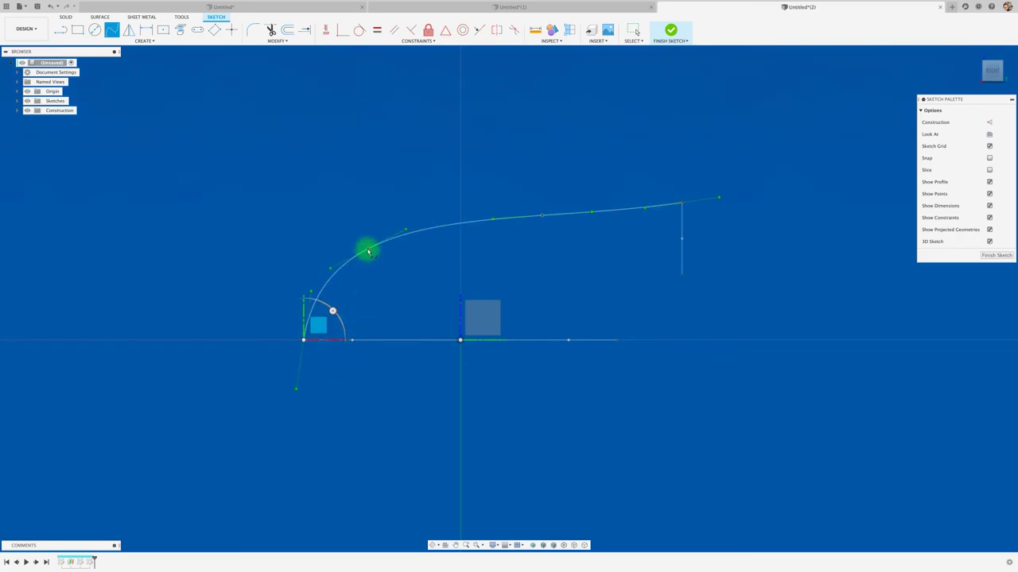
key(Escape)
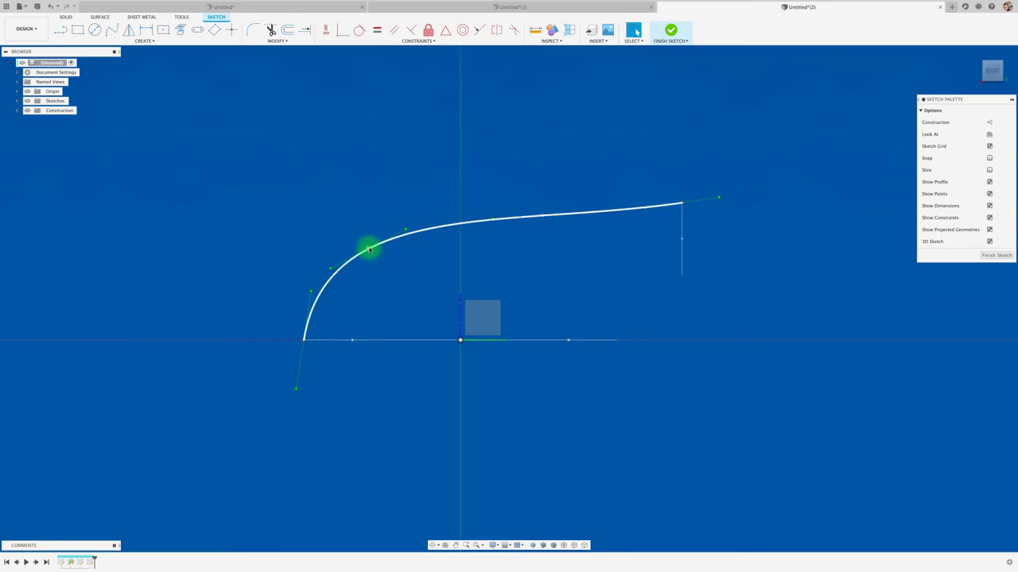
- Drag the rail spline's middle fit point up so it bulges upward
click(360, 242)
click(541, 213)
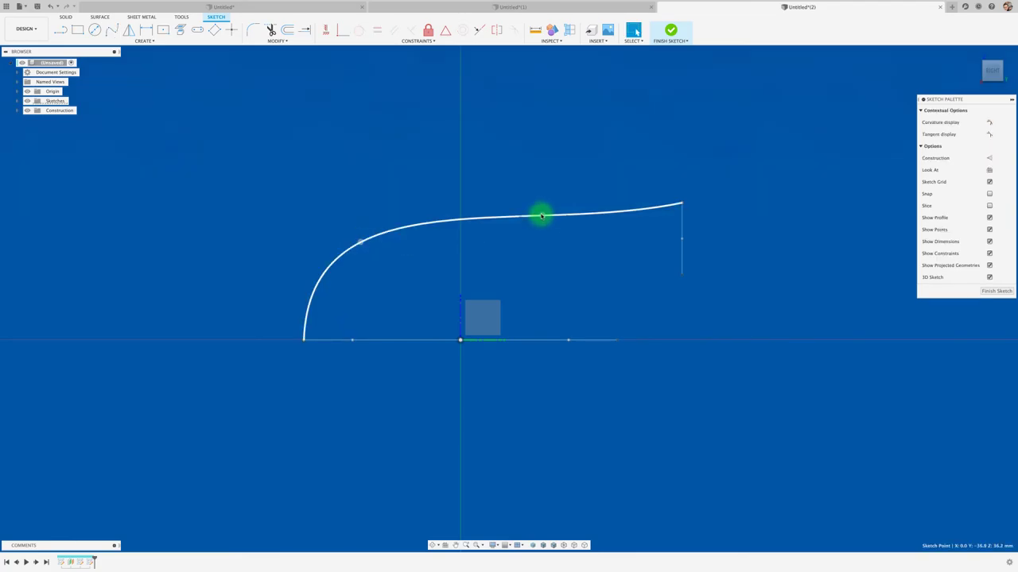
drag(541, 215, 539, 200)
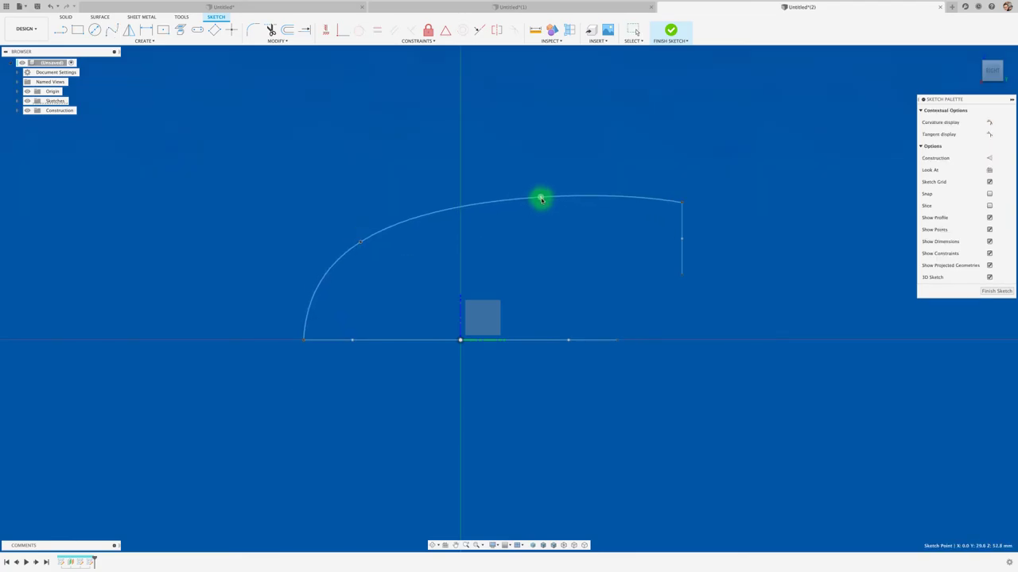
click(60, 32)
- Draw a second, shorter spline rail from the vertical line's bottom to the sole's end
mouse_move(682, 277)
mouse_down()
mouse_move(612, 337)
mouse_move(614, 317)
mouse_up()
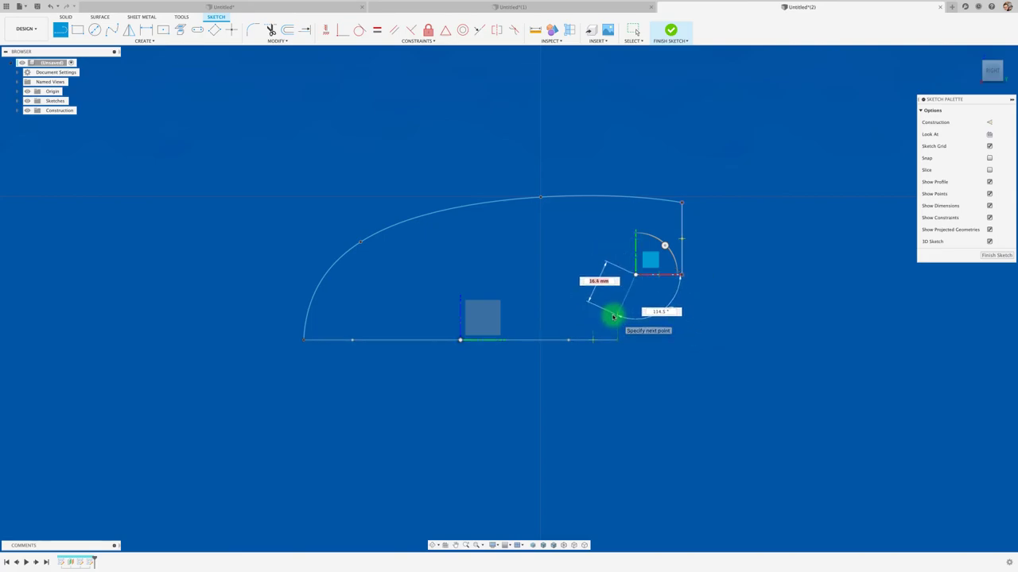
key(Escape)
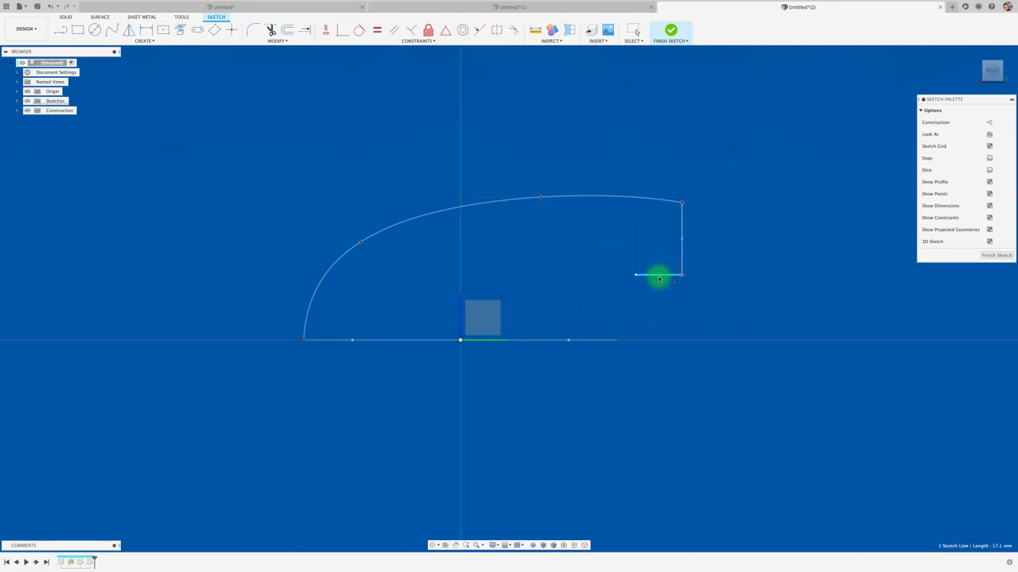
key(Escape)
click(112, 29)
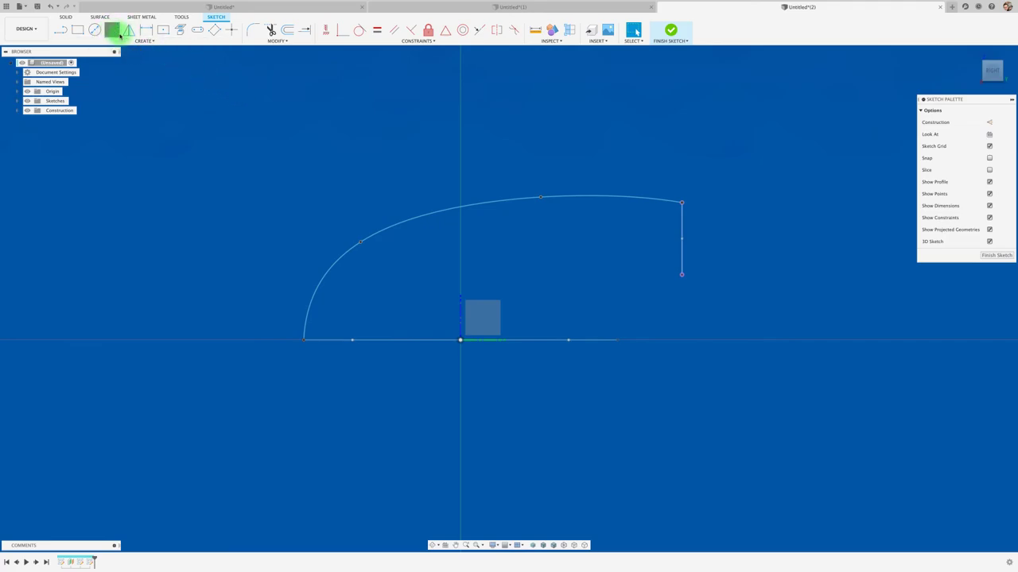
click(681, 276)
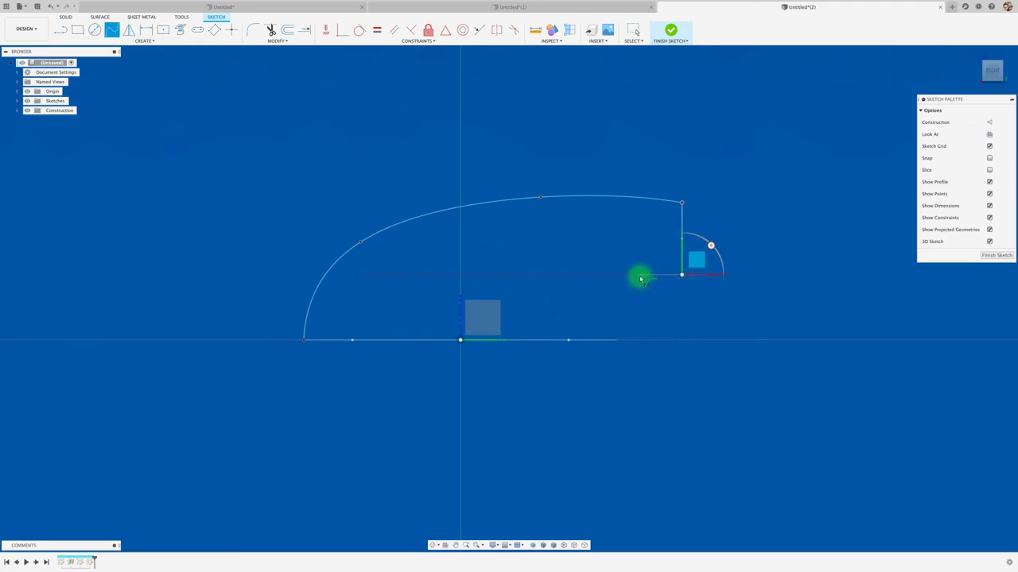
click(638, 274)
click(617, 342)
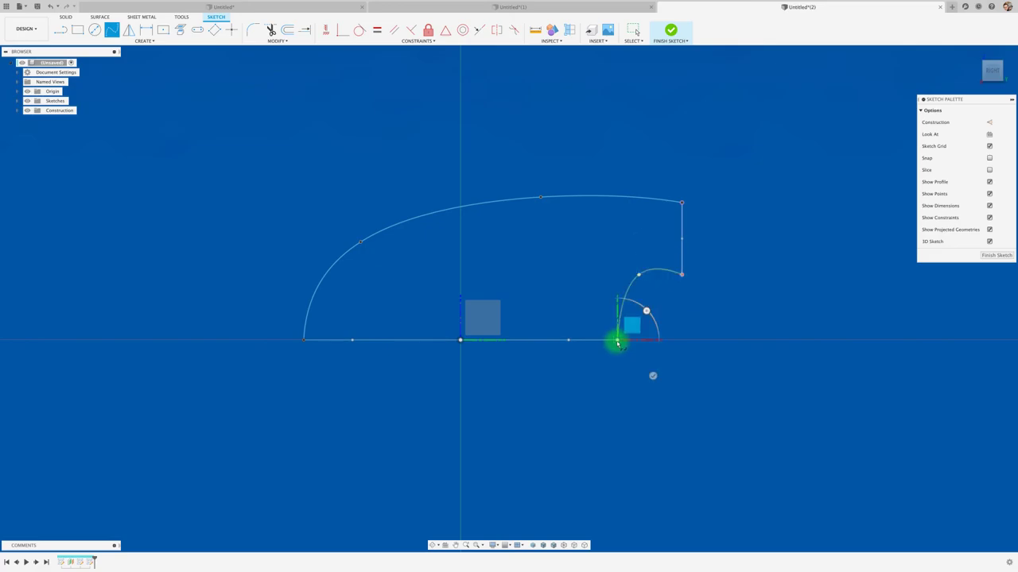
click(652, 375)
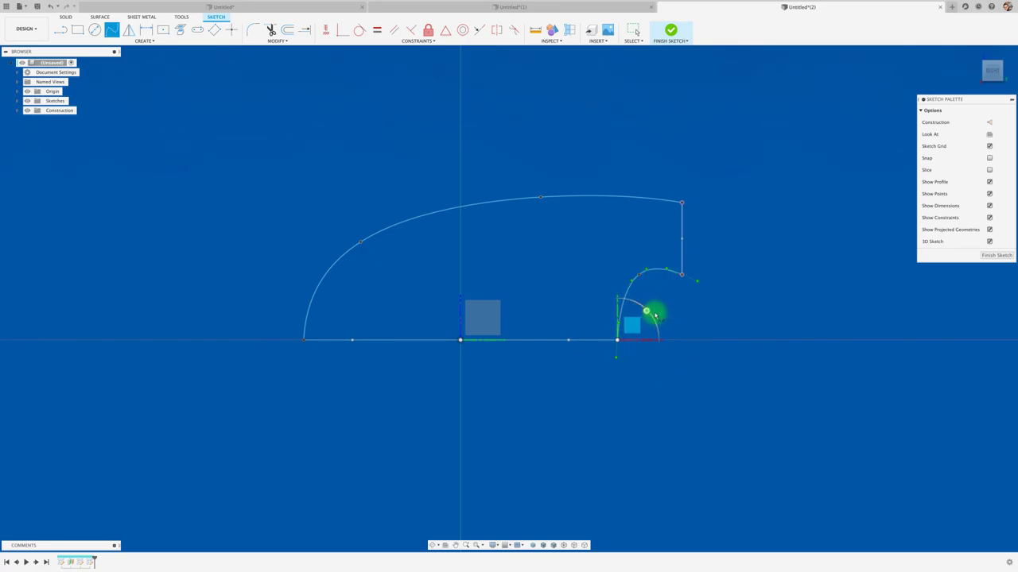
key(Escape)
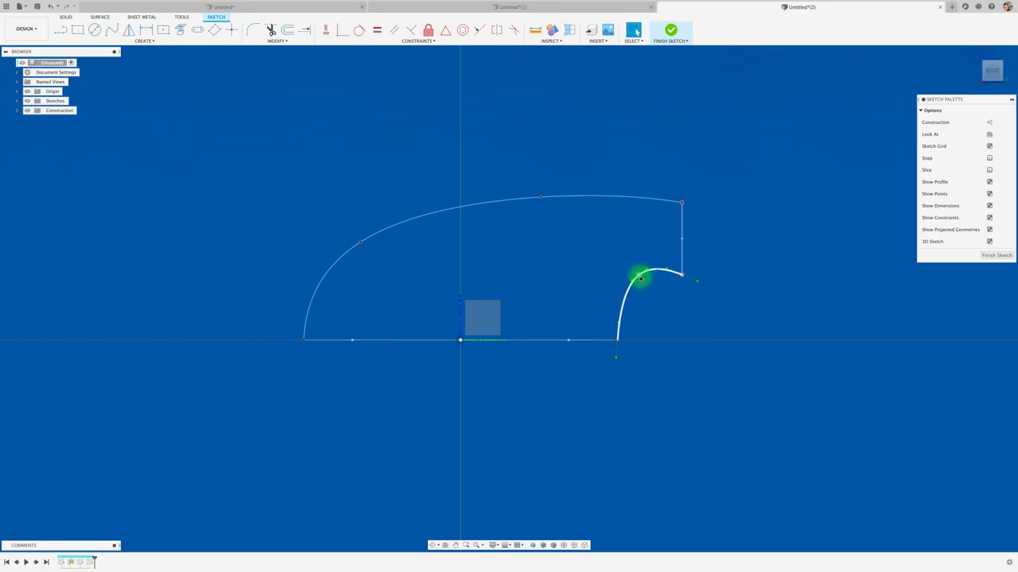
- Finish the side sketch and select the vertical line inside the opening
click(639, 279)
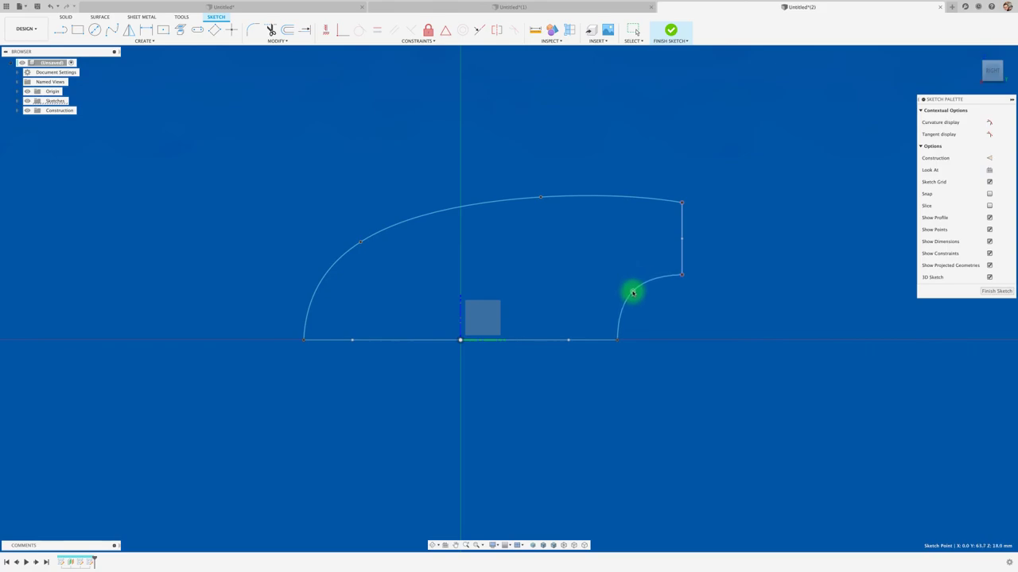
shift+middle_drag(565, 301, 671, 32)
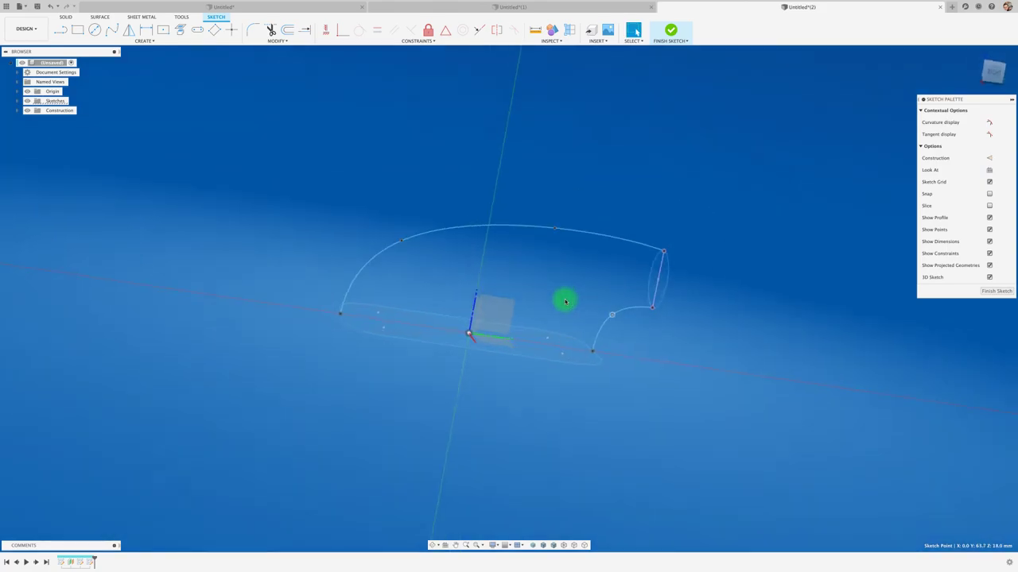
click(670, 32)
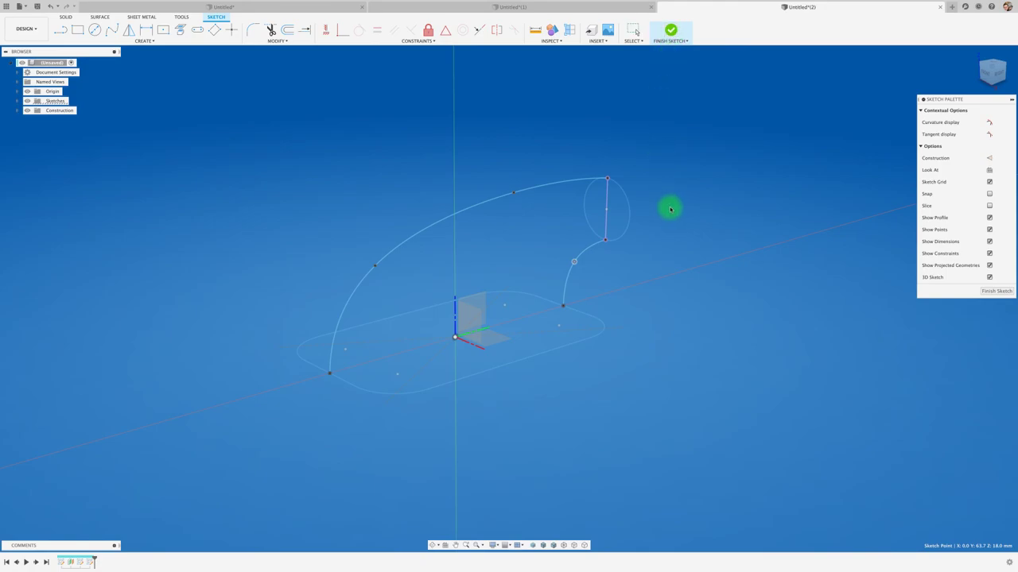
click(607, 198)
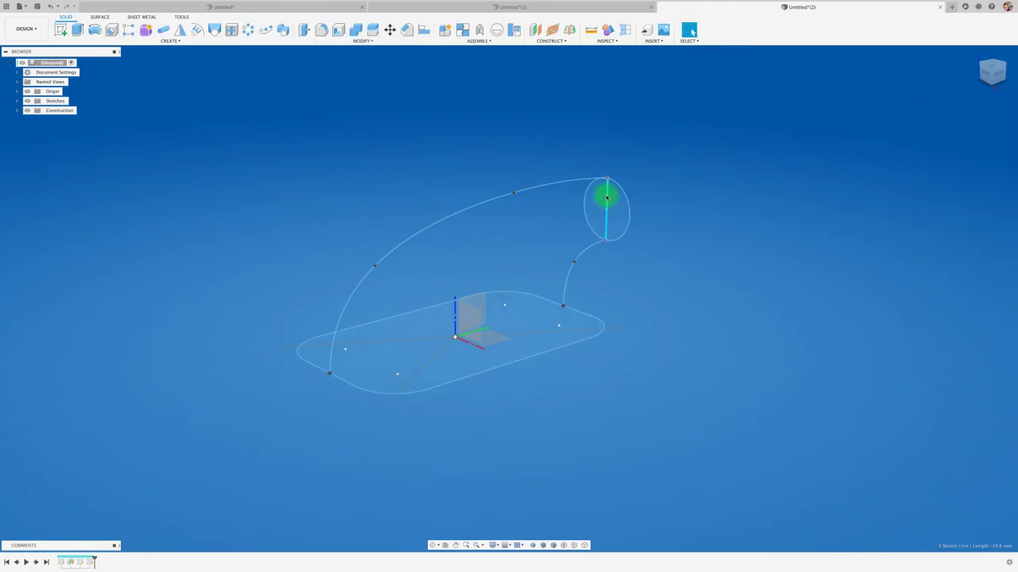
- Delete the vertical line and loft from the circular opening to the rounded-rectangle sole
key(Delete)
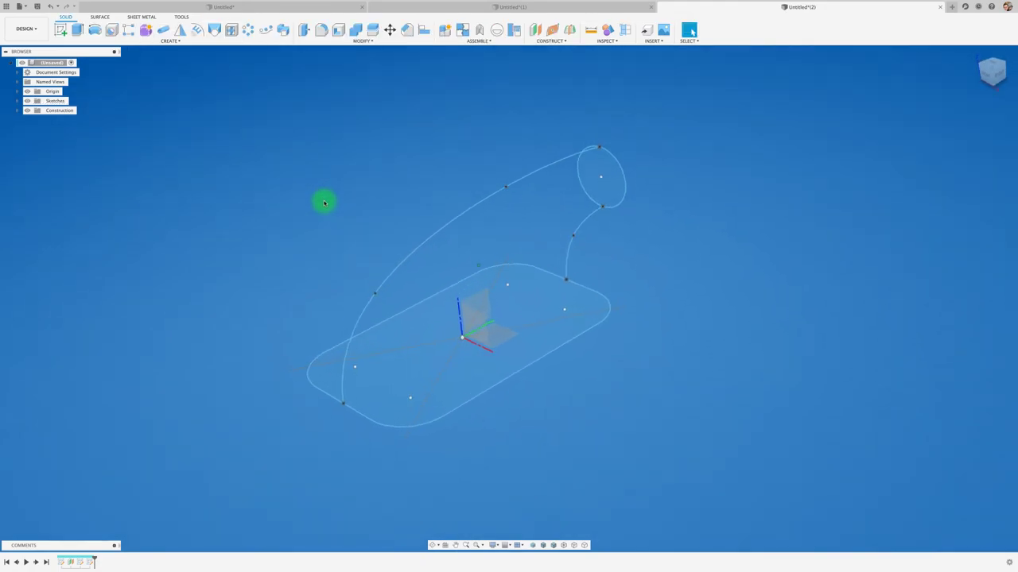
click(257, 53)
click(592, 223)
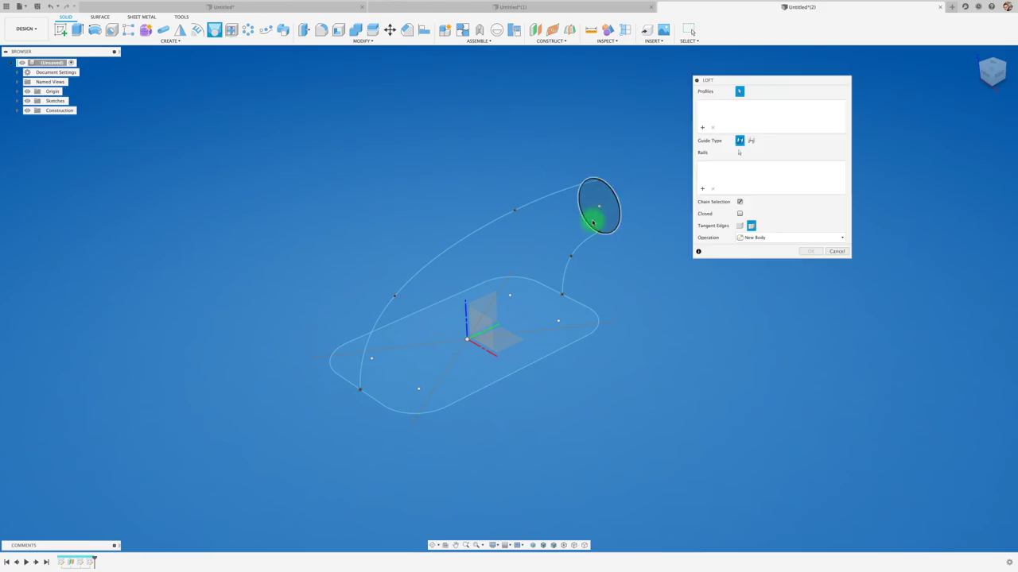
click(594, 222)
click(527, 307)
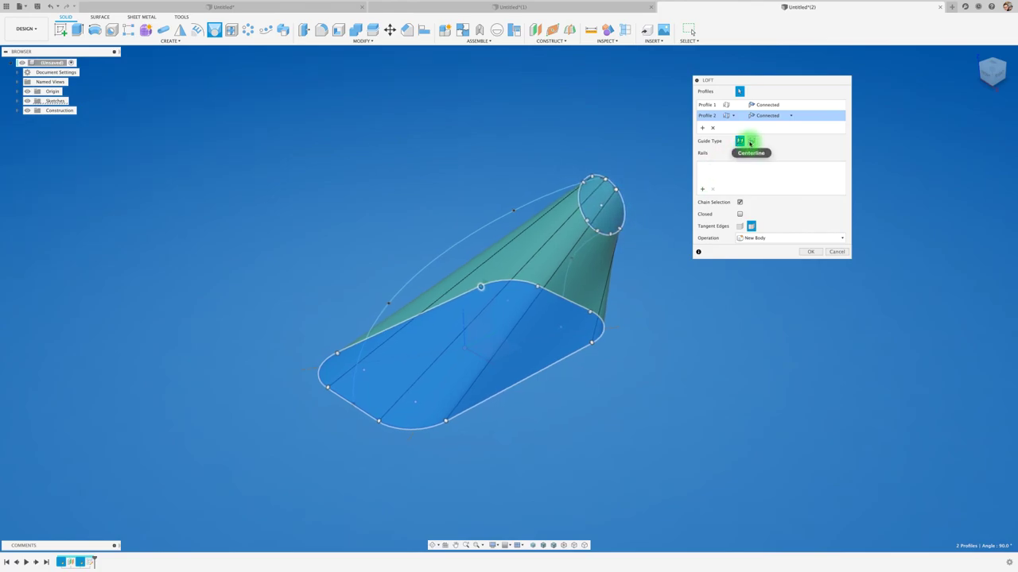
- Add both splines as loft rails and confirm the loft as a solid body
click(566, 285)
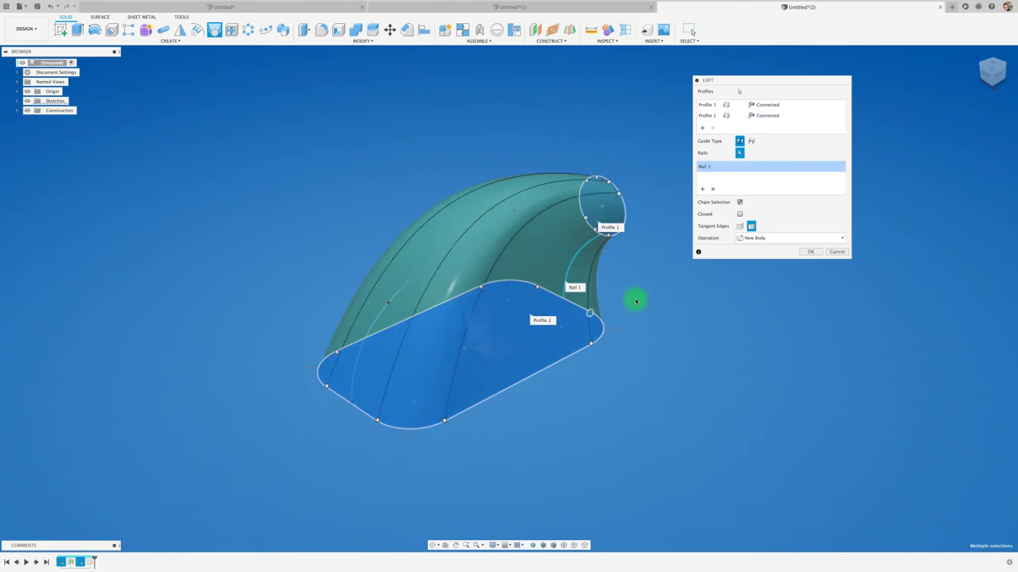
click(703, 190)
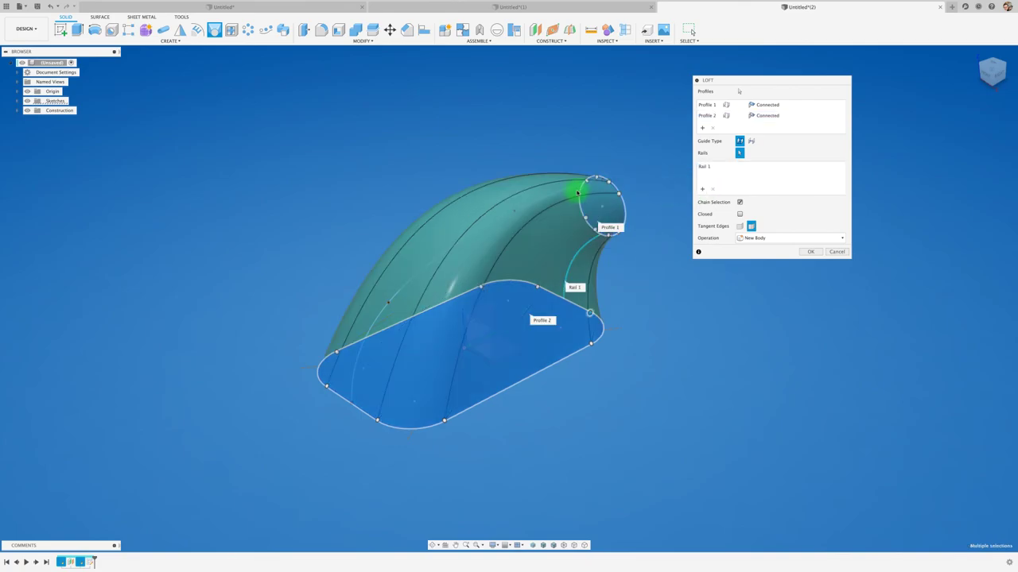
click(545, 199)
shift+middle_drag(618, 254, 784, 256)
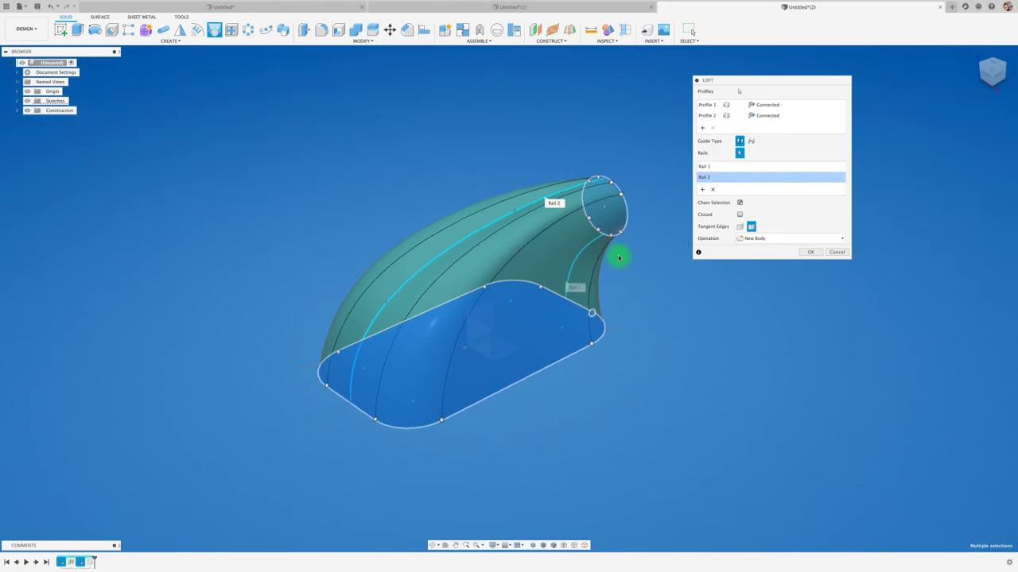
click(812, 253)
mouse_move(800, 255)
shift+middle_down()
mouse_move(477, 174)
mouse_move(424, 209)
mouse_move(488, 235)
mouse_move(407, 171)
mouse_move(213, 372)
mouse_move(202, 443)
mouse_move(129, 509)
shift+middle_up()
- Re-edit Loft1 with Tangent Edges set to Merge for a seamless surface
right_click(101, 562)
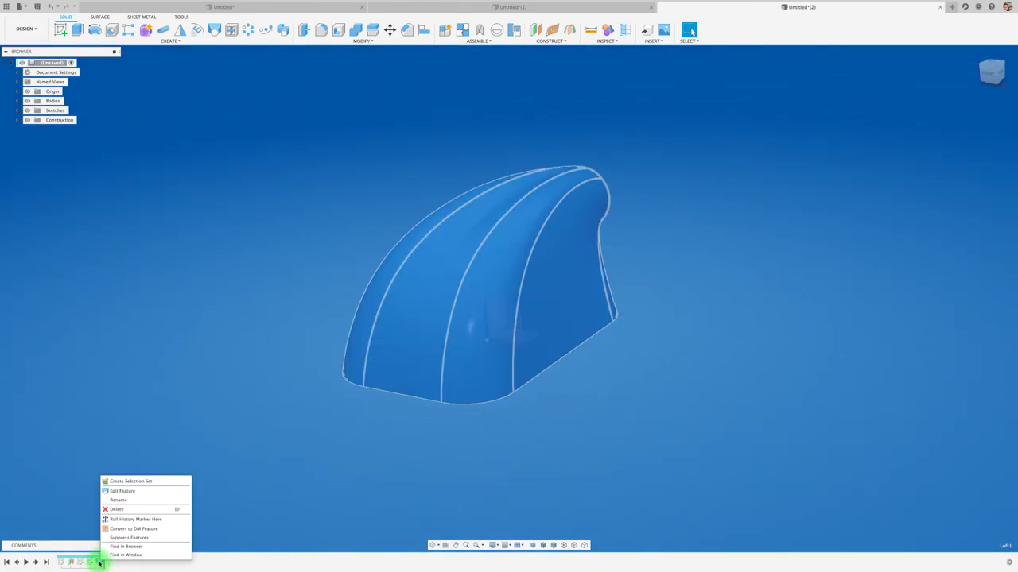
click(123, 494)
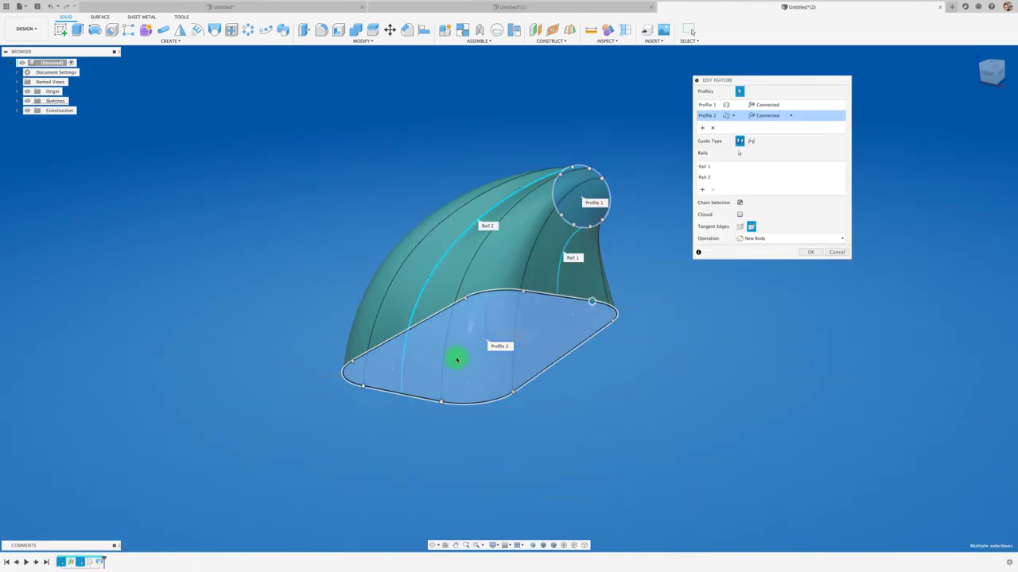
click(739, 227)
click(807, 253)
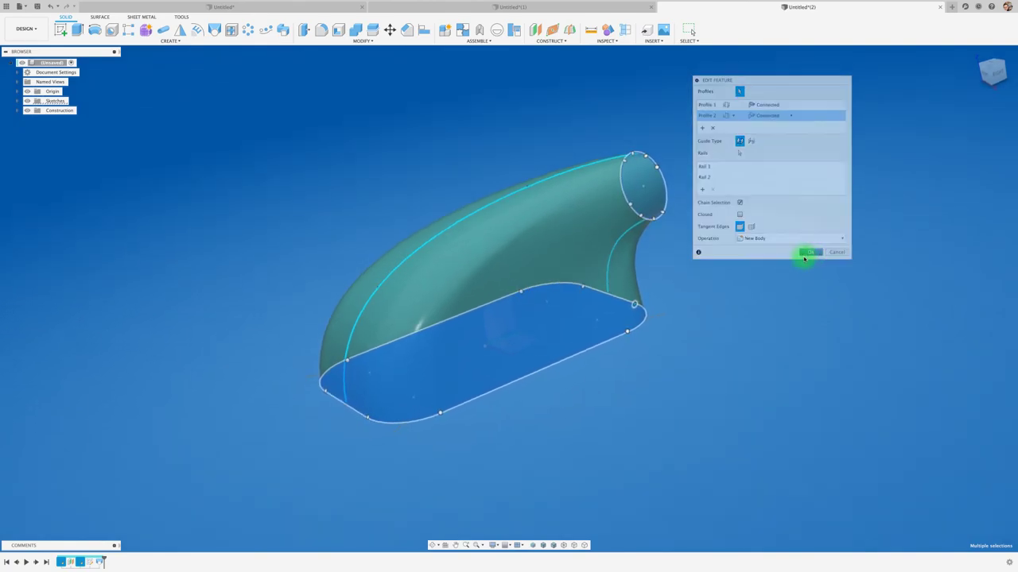
shift+middle_drag(761, 273, 470, 197)
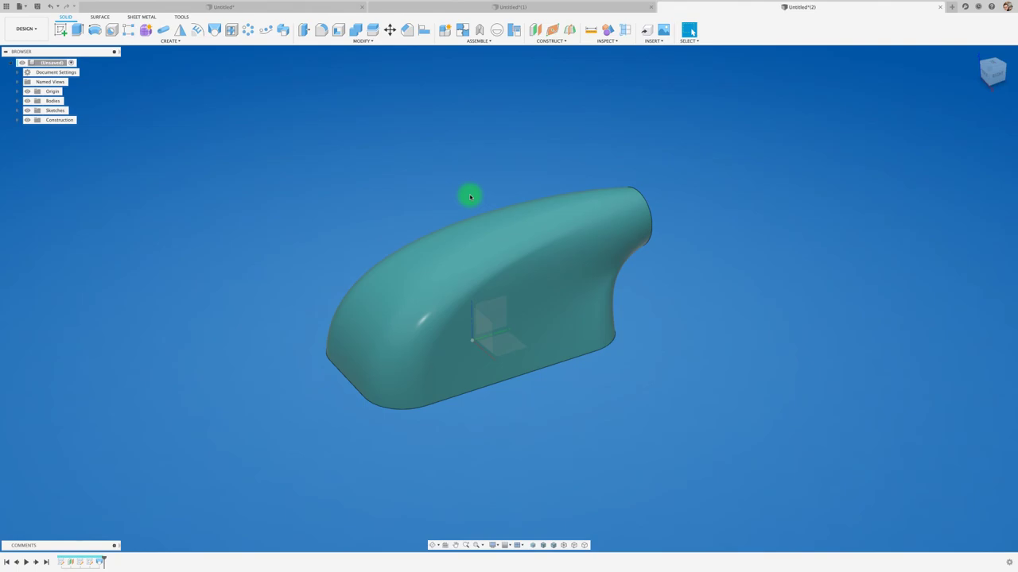
shift+middle_drag(469, 193, 469, 192)
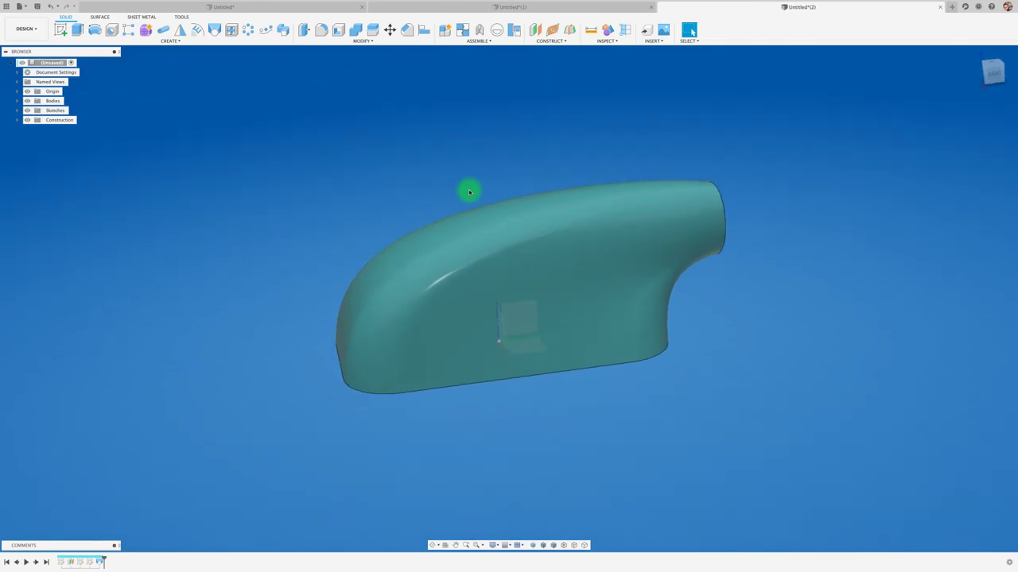
shift+middle_drag(469, 192, 469, 192)
shift+middle_drag(758, 138, 765, 146)
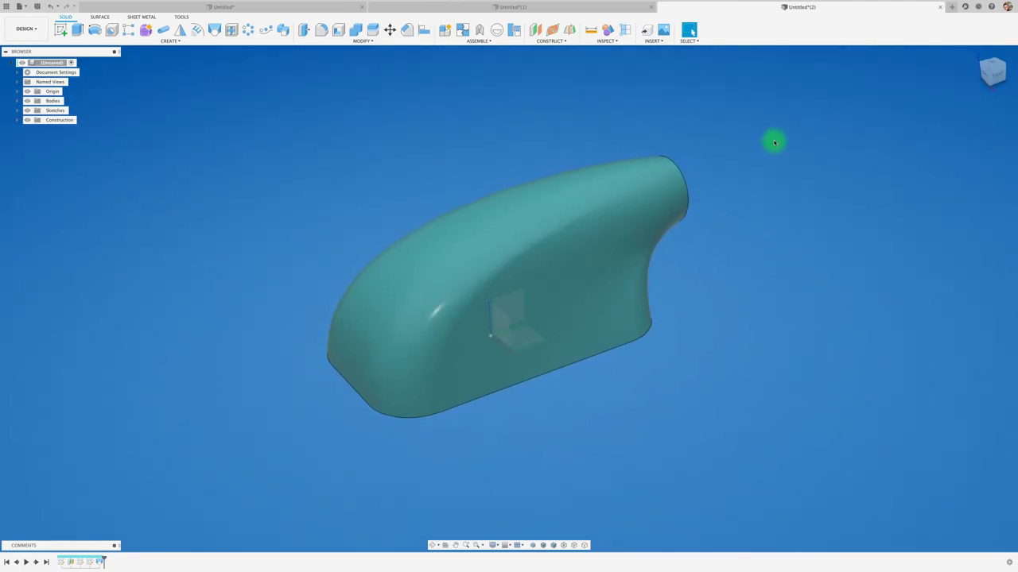